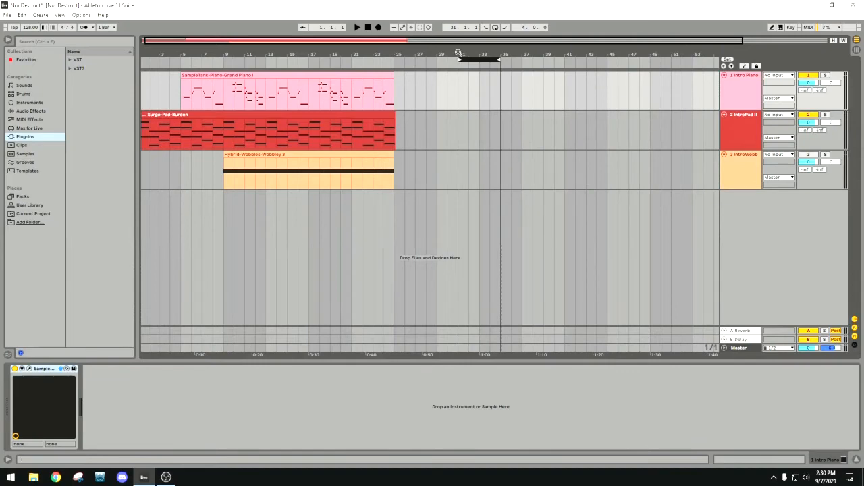
Play back the intro arrangement from the beginning and stop playback around bar 13.
mouse_move(457, 53)
mouse_down()
mouse_move(457, 42)
mouse_move(459, 51)
mouse_move(419, 51)
mouse_up()
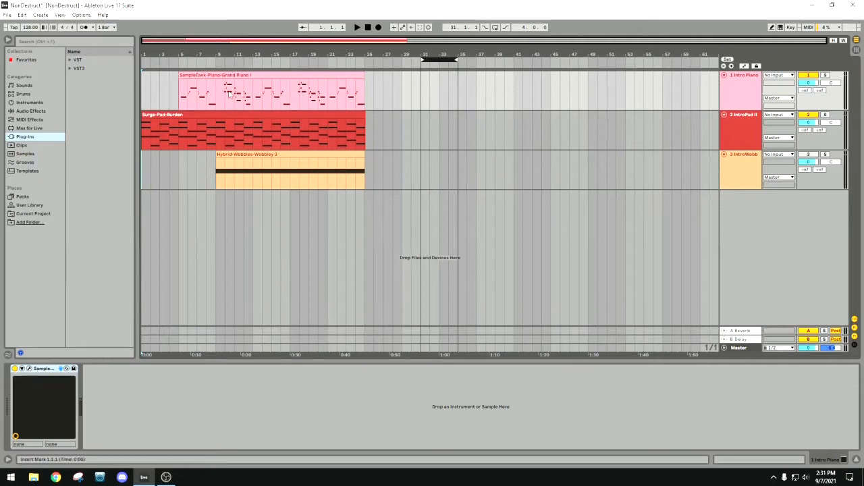
click(173, 64)
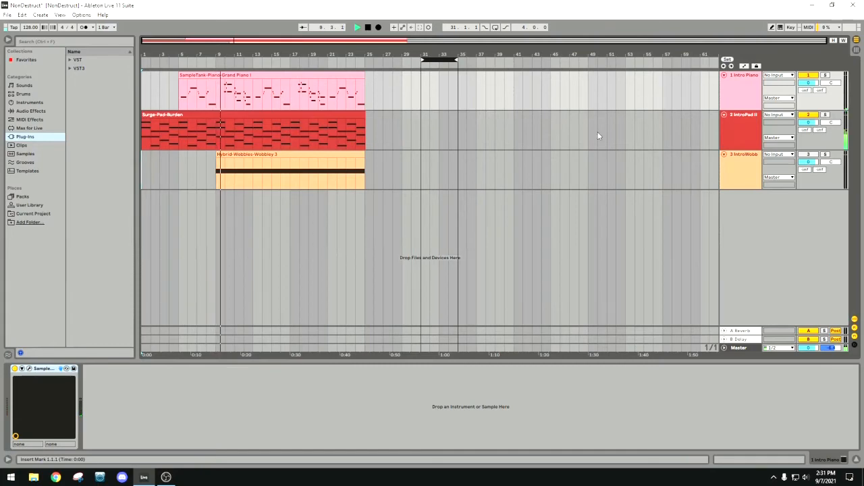
click(369, 28)
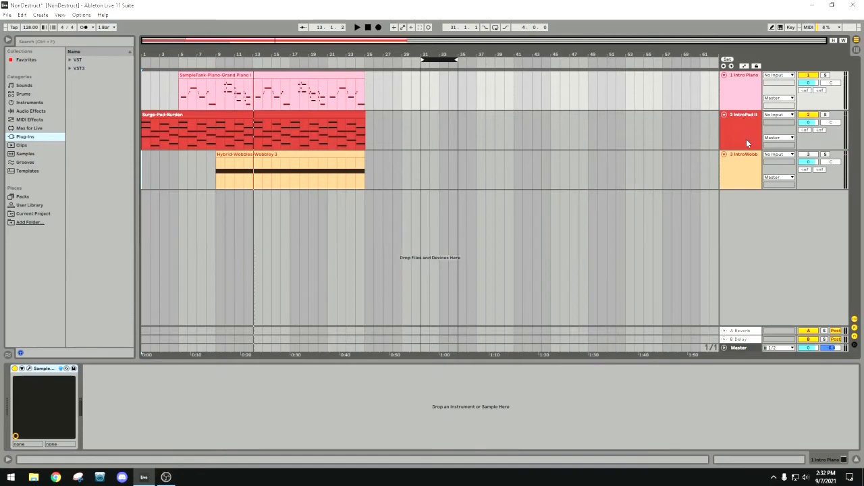
Recolour the Intro Piano track turquoise.
click(735, 102)
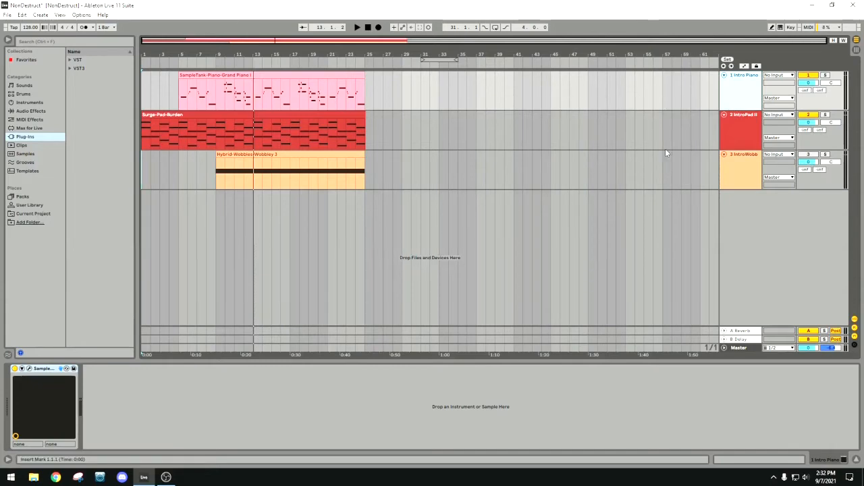
right_click(735, 87)
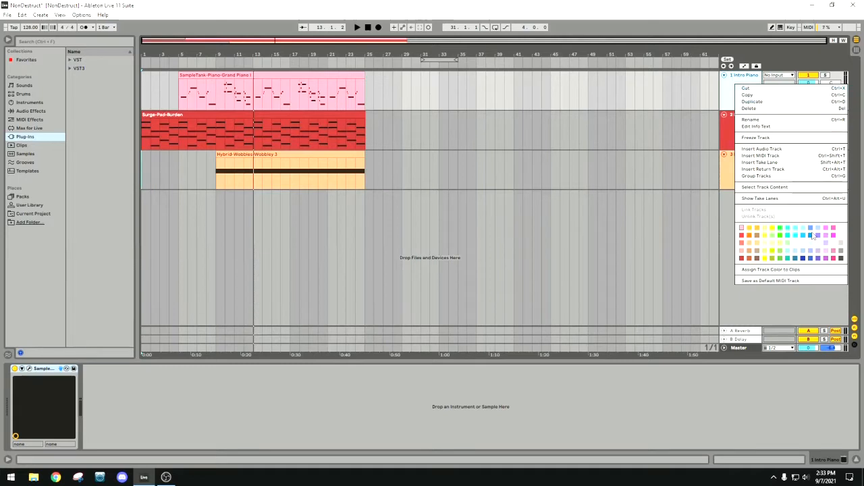
click(812, 235)
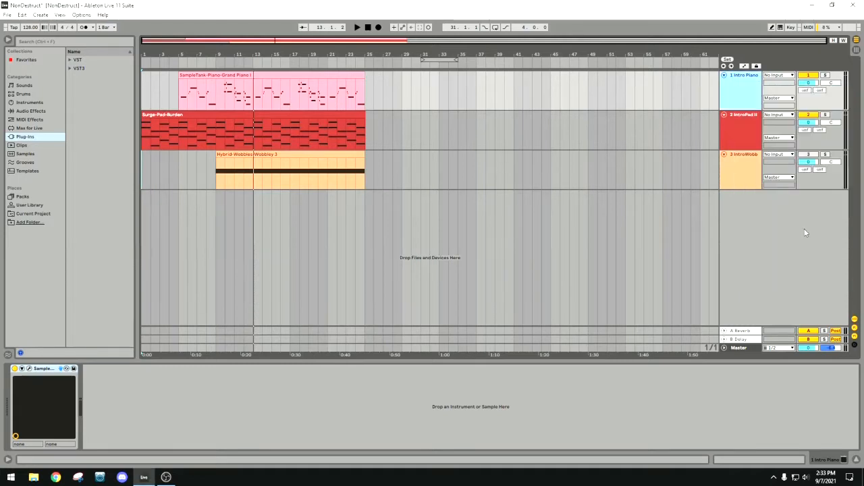
right_click(751, 95)
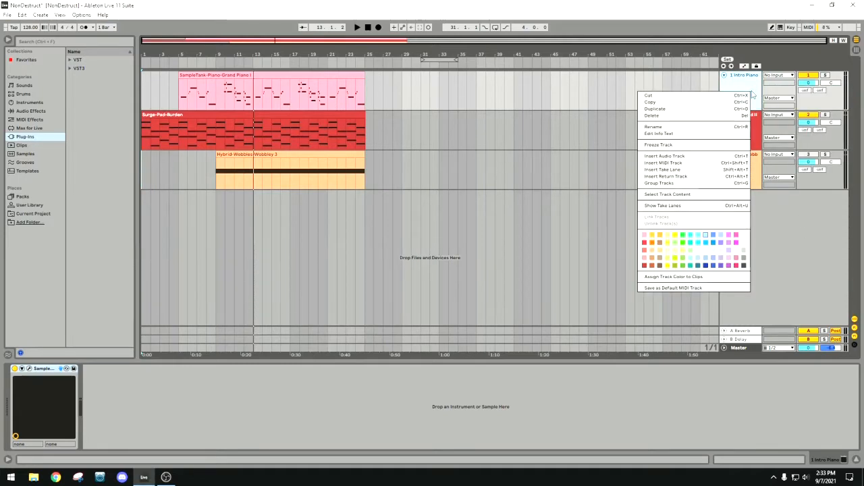
click(692, 243)
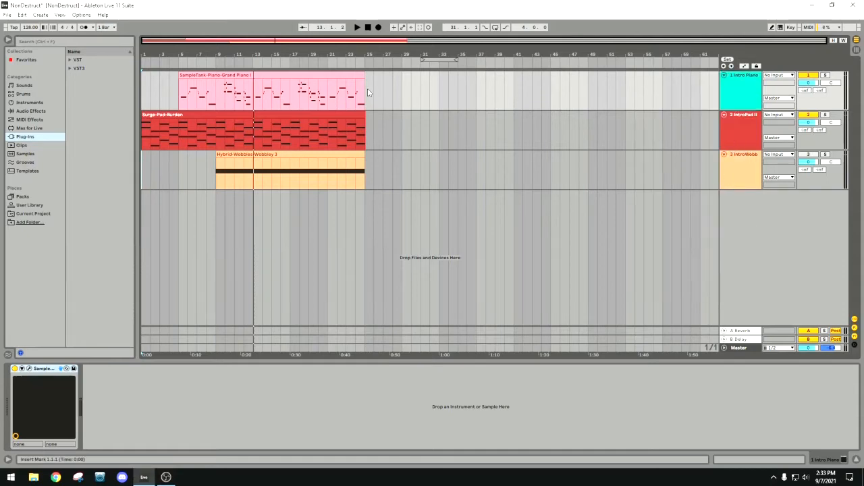
Recolour the Grand Piano clip turquoise to match the Intro Piano track, then deselect it.
right_click(340, 77)
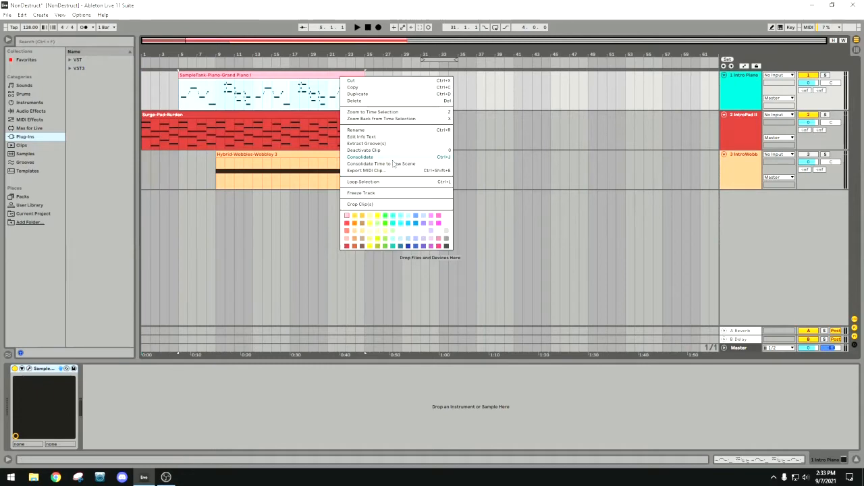
click(401, 224)
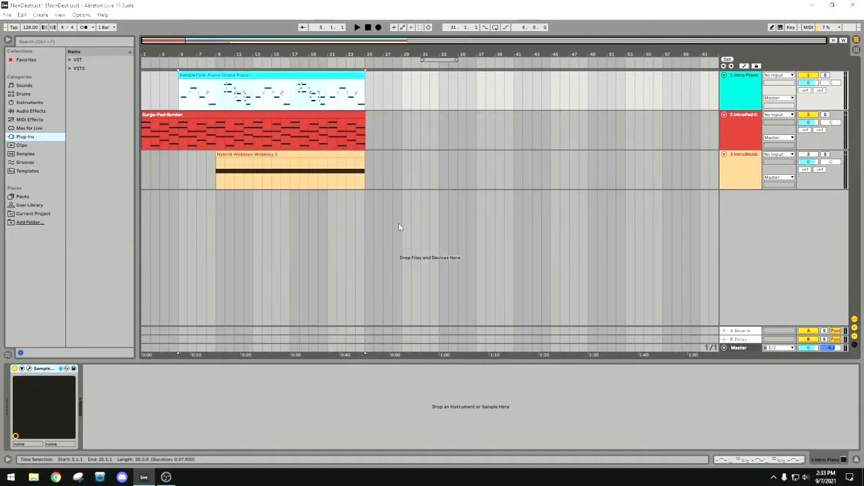
right_click(355, 76)
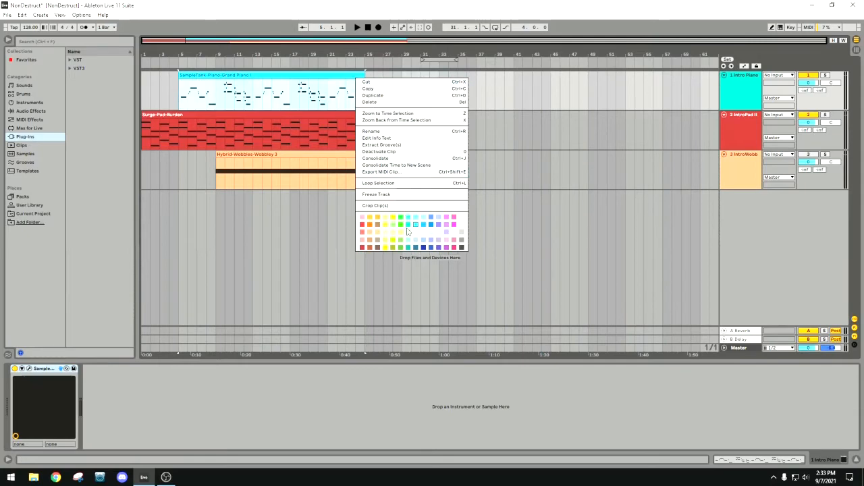
click(408, 225)
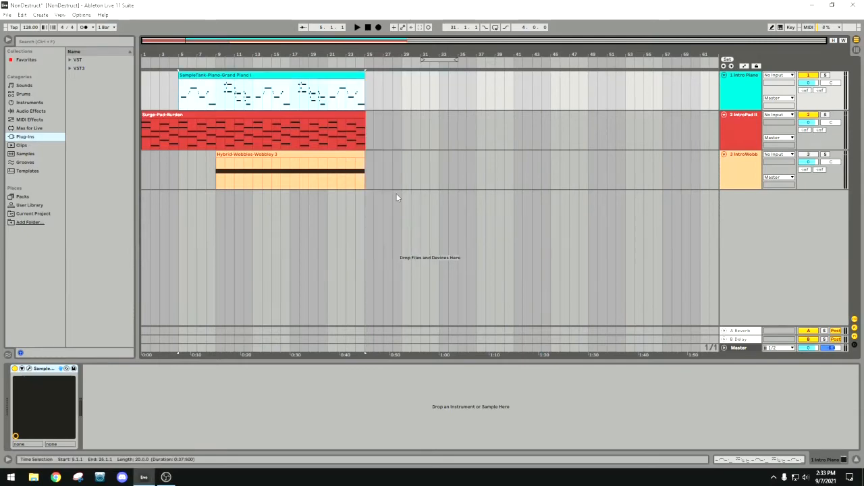
click(411, 88)
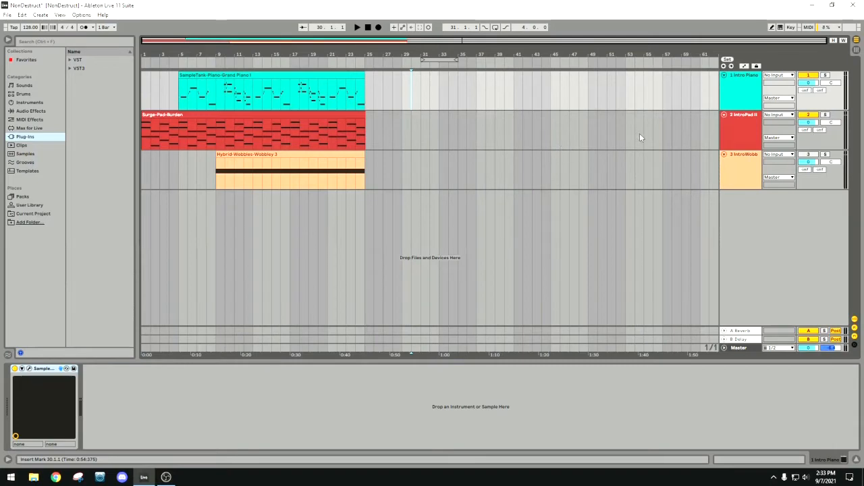
Recolour the IntroPad II track and its Surge-Pad-Burden clip pink.
right_click(742, 131)
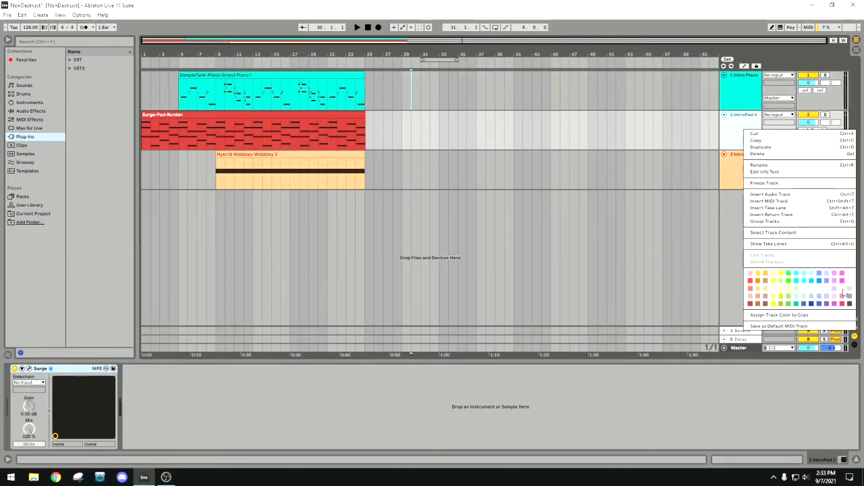
click(842, 274)
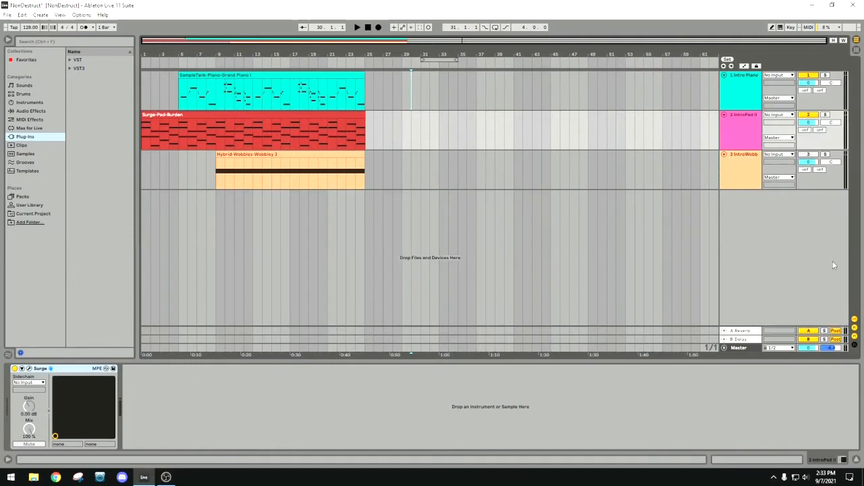
right_click(349, 113)
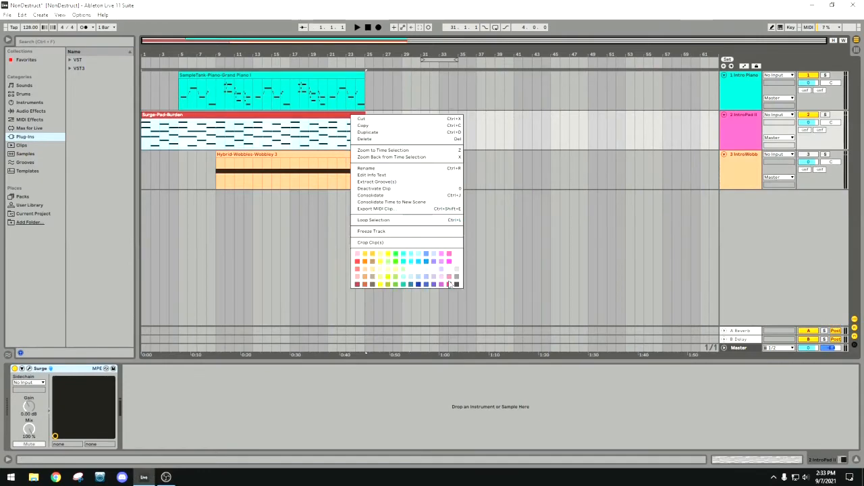
click(449, 255)
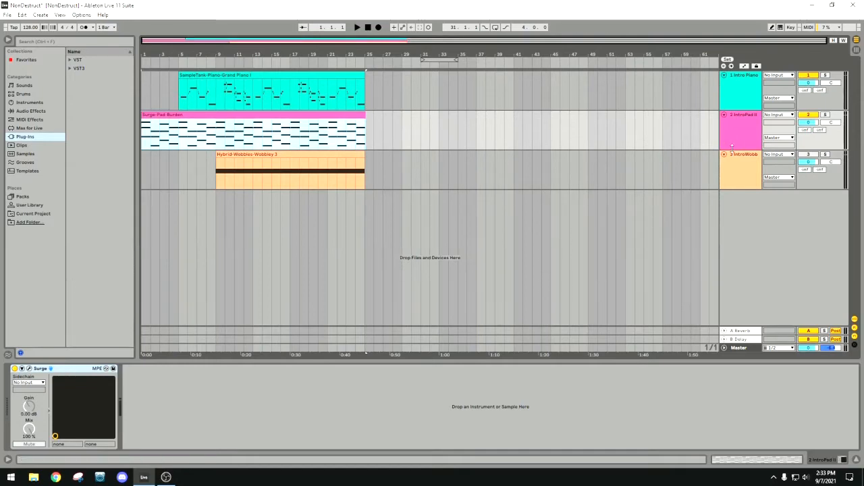
Recolour the IntroWobble track blue and its Hybrid-Wobbles-Wobbley 3 clip purple.
click(740, 171)
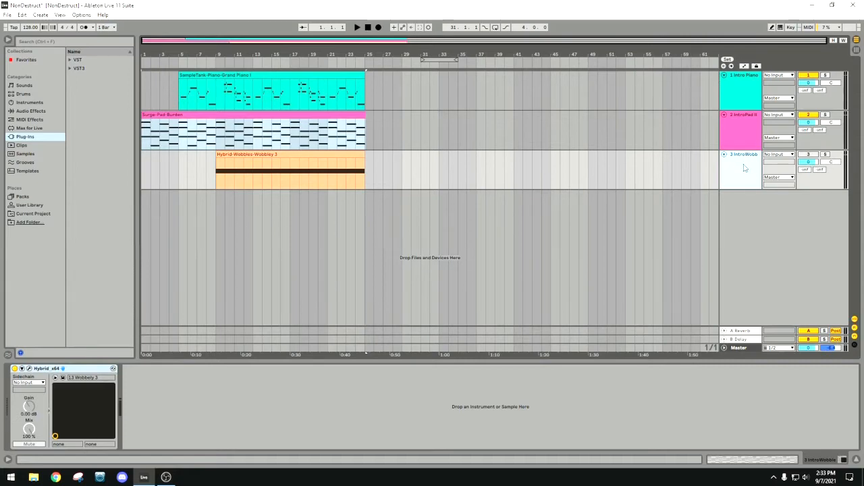
right_click(745, 167)
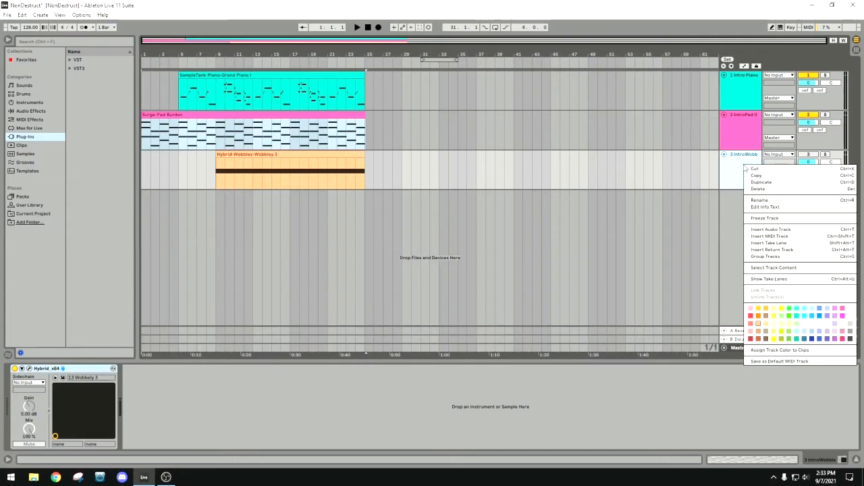
click(821, 340)
click(352, 155)
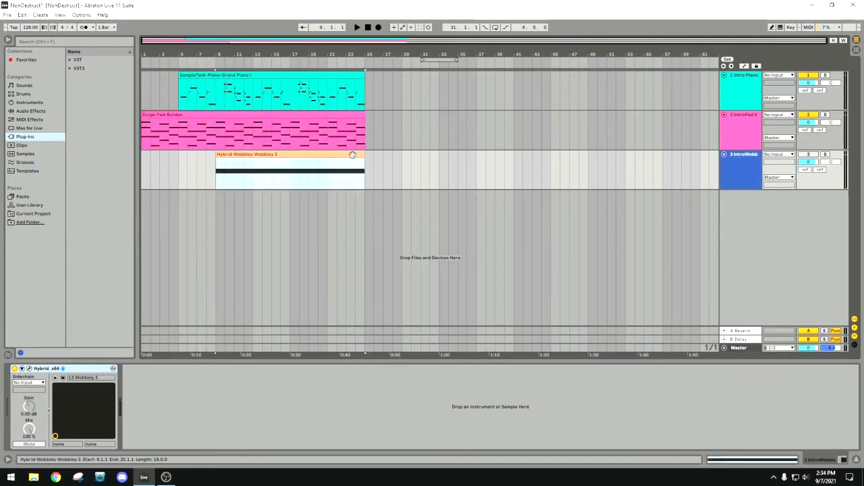
right_click(352, 154)
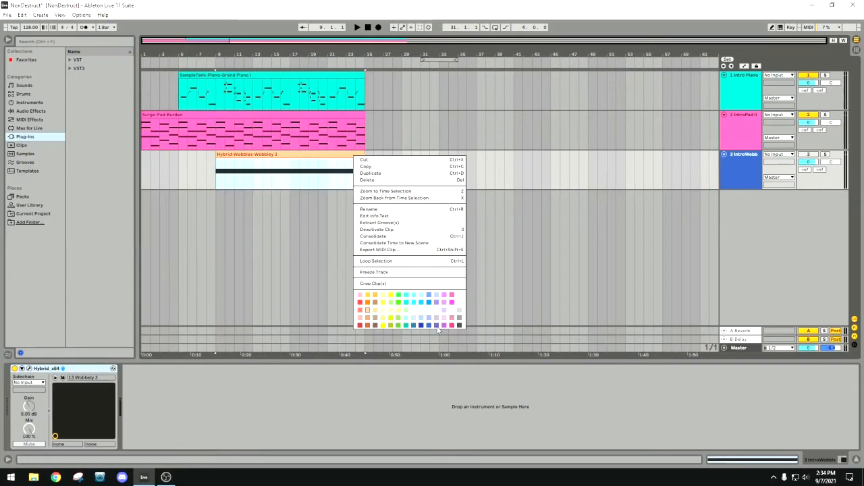
click(437, 326)
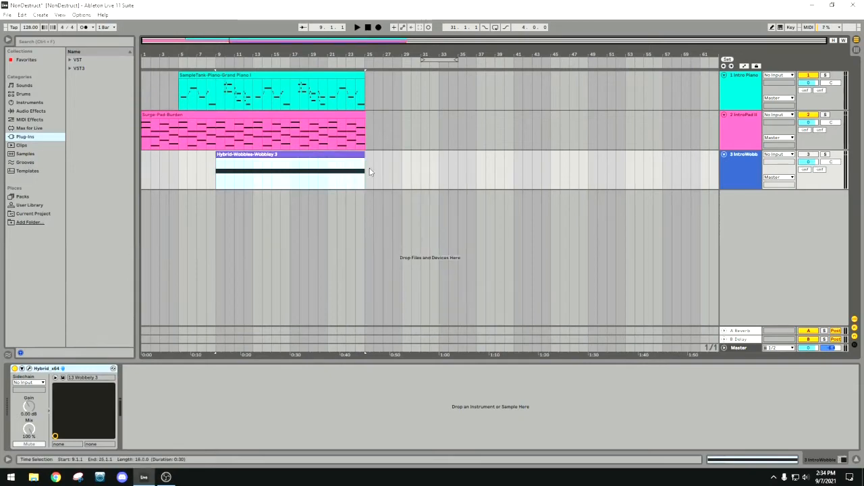
Select the wobble, pad and piano tracks in turn to view the instrument loaded on each.
click(746, 199)
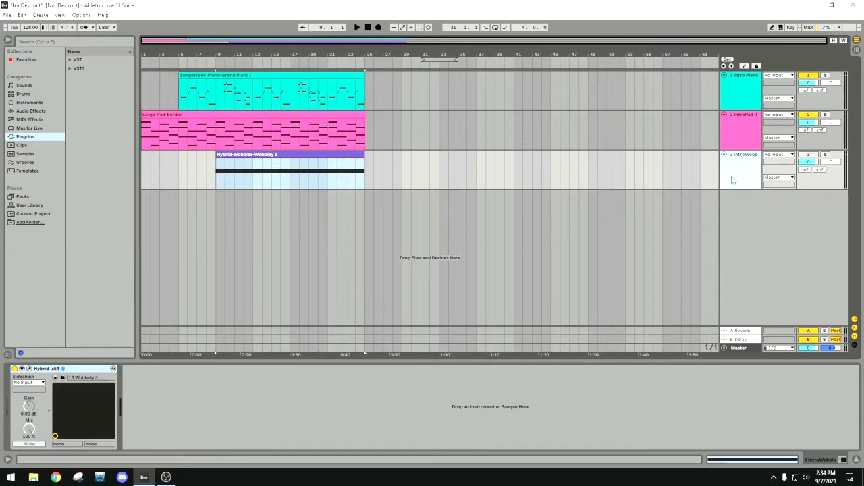
click(742, 141)
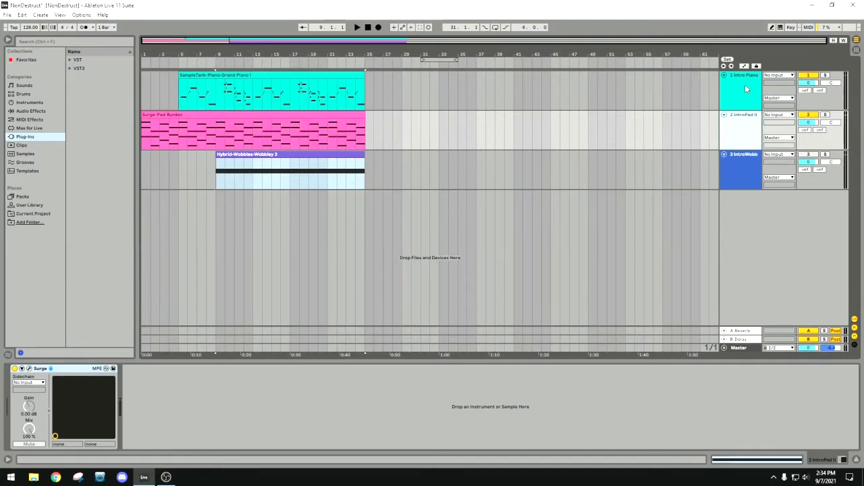
key(Down)
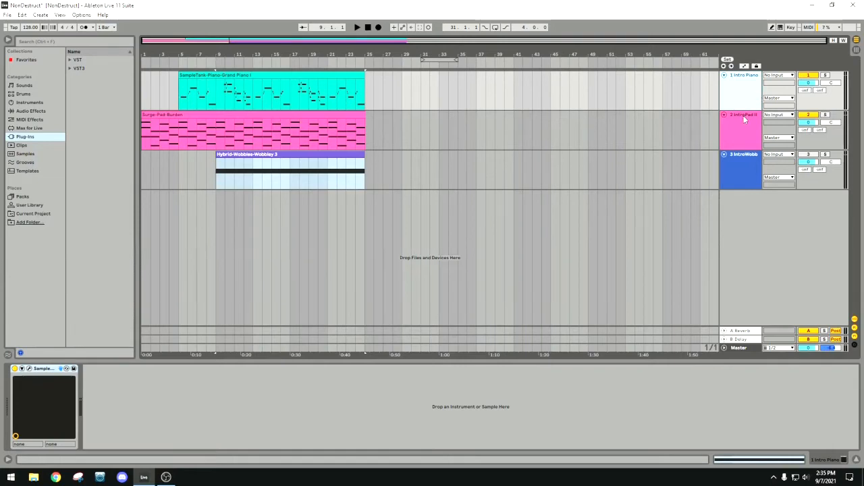
click(743, 118)
click(740, 90)
click(744, 168)
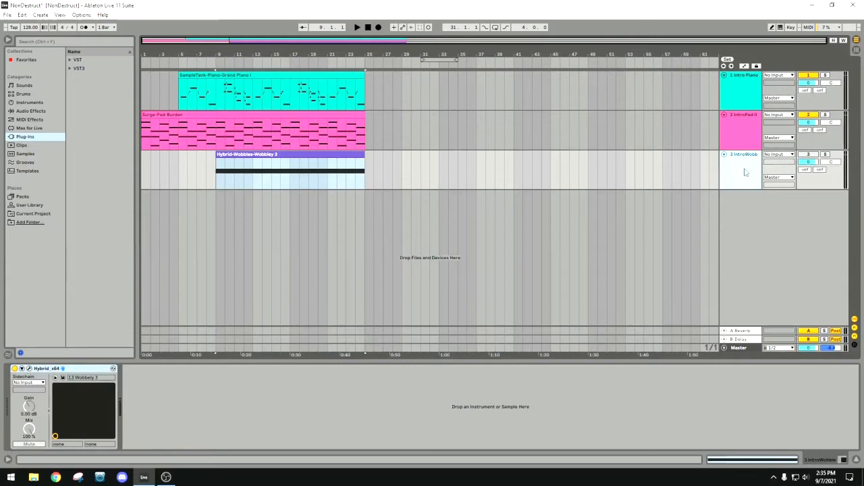
click(756, 95)
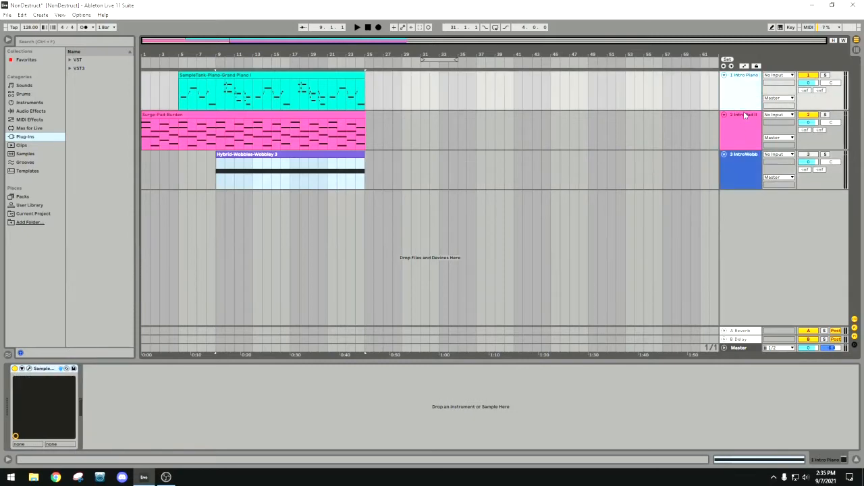
Rename the IntroPad II track as IntroPad.
click(743, 129)
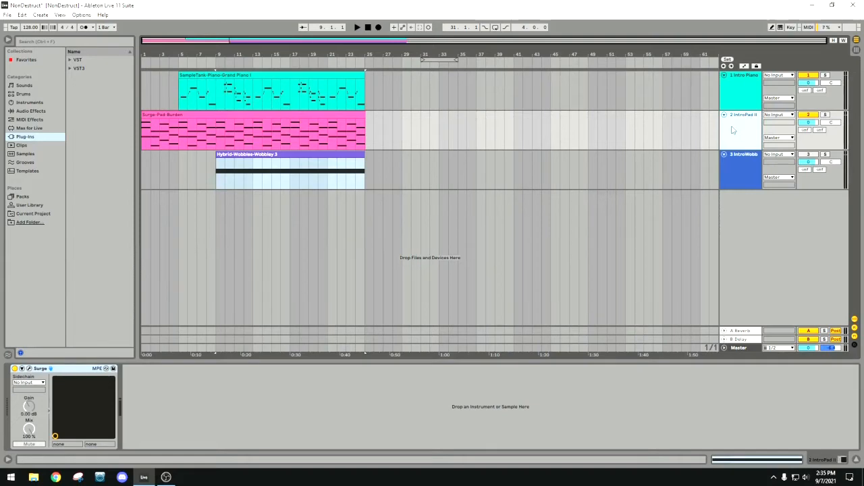
right_click(745, 124)
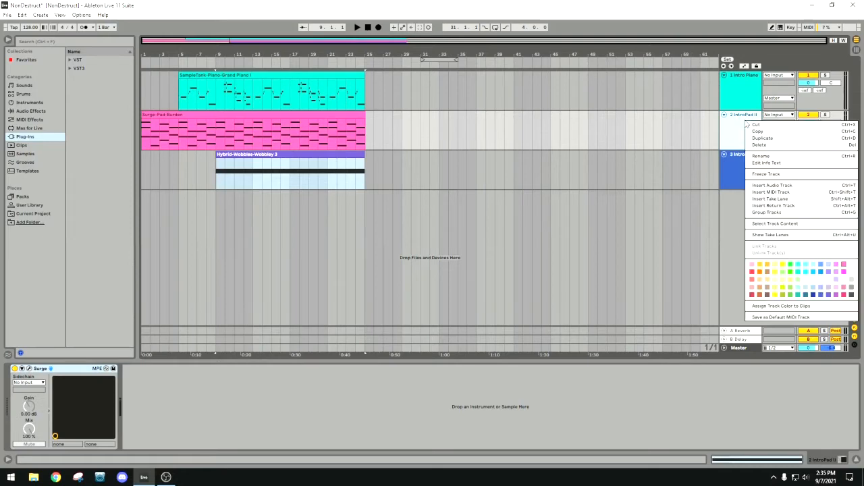
click(761, 156)
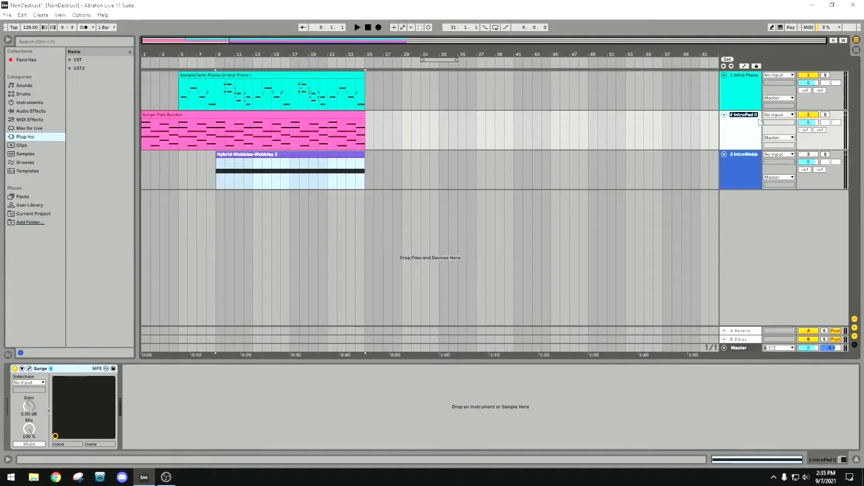
click(760, 121)
right_click(742, 118)
click(768, 148)
click(758, 114)
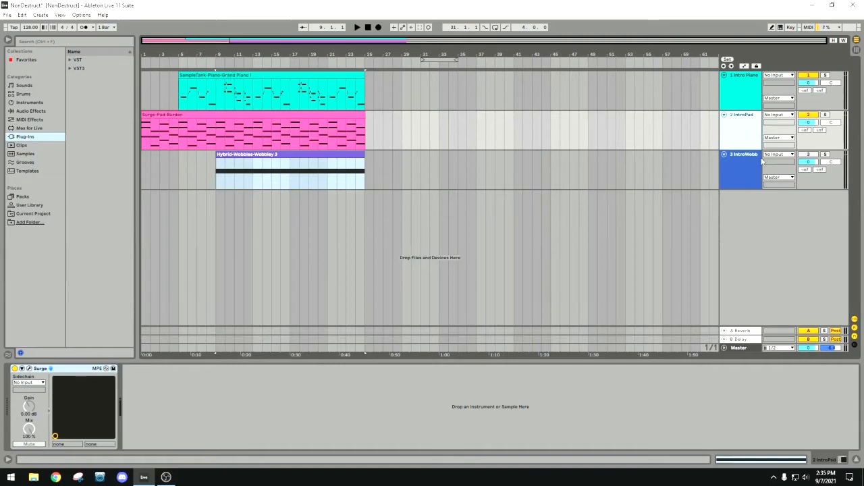
Select the Intro Piano track and open its SampleTank 3 plug-in window.
click(740, 164)
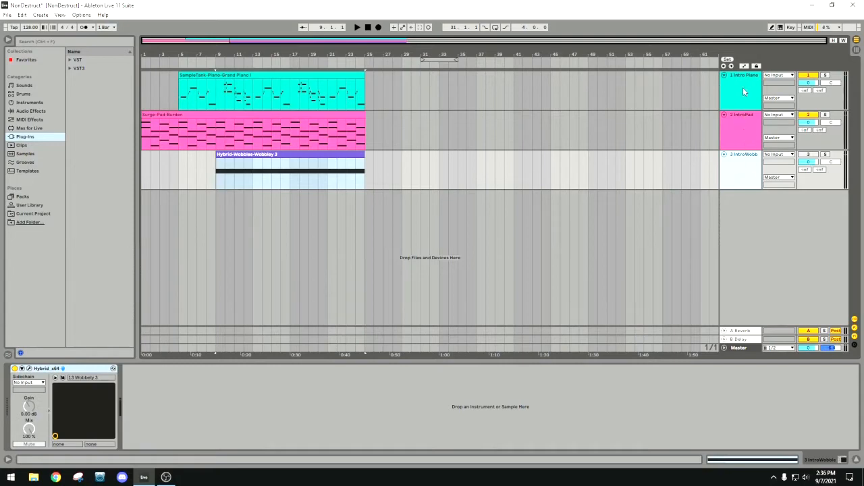
drag(413, 52, 413, 56)
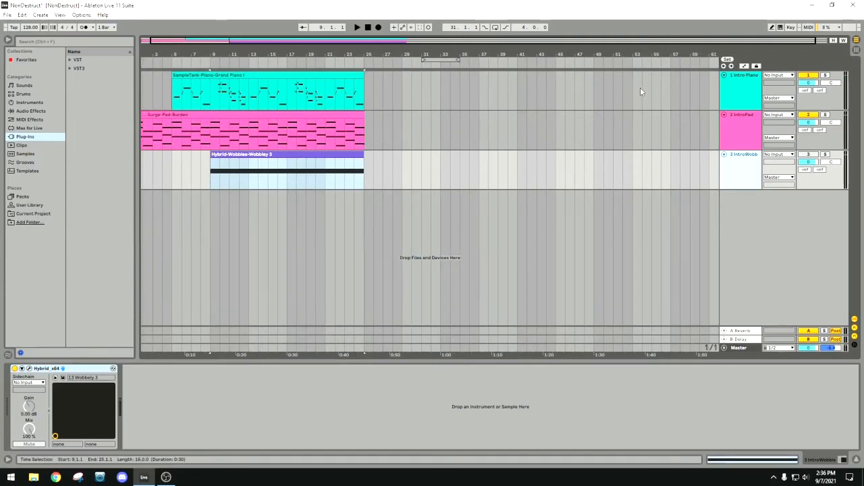
click(568, 91)
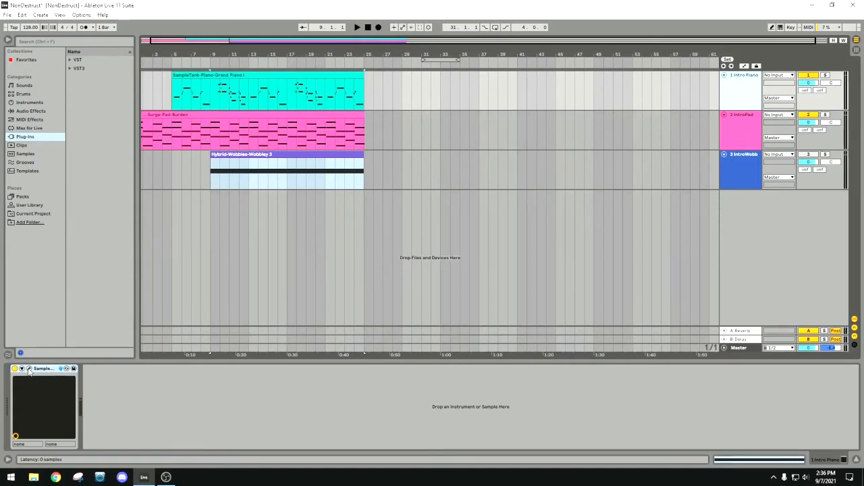
click(73, 369)
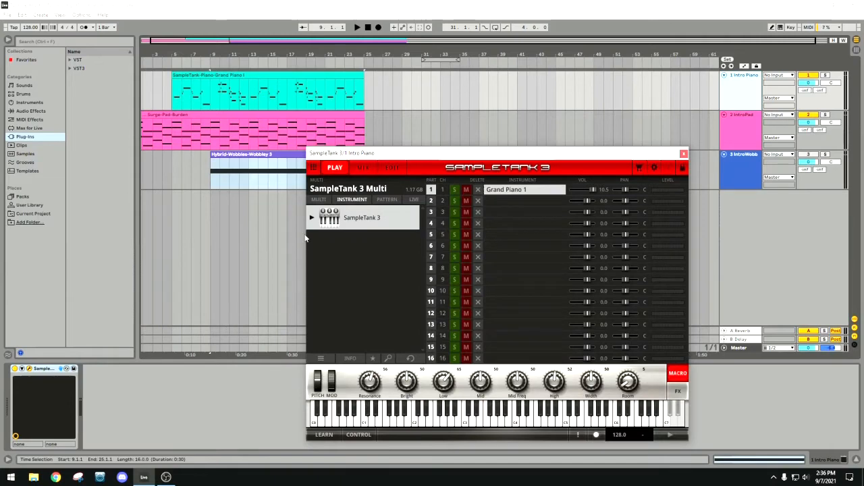
Close the SampleTank 3 window and select the piano and wobble clips in turn to check their names.
click(684, 154)
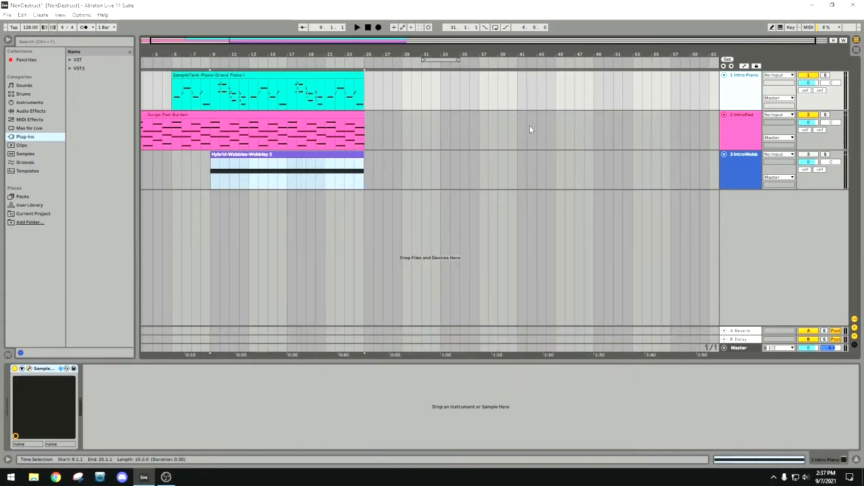
click(323, 74)
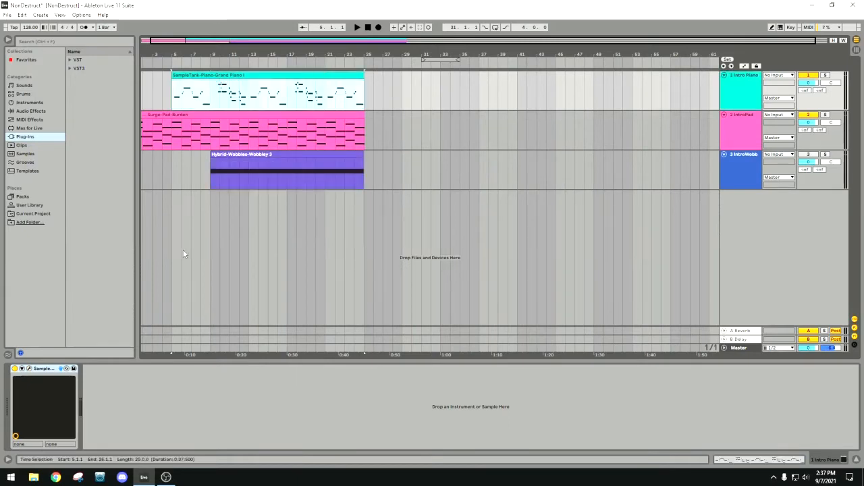
shift+click(237, 155)
click(299, 76)
Open SampleTank 3 on the Intro Piano track, expand its instrument categories for reference, and close the plug-in window.
click(30, 370)
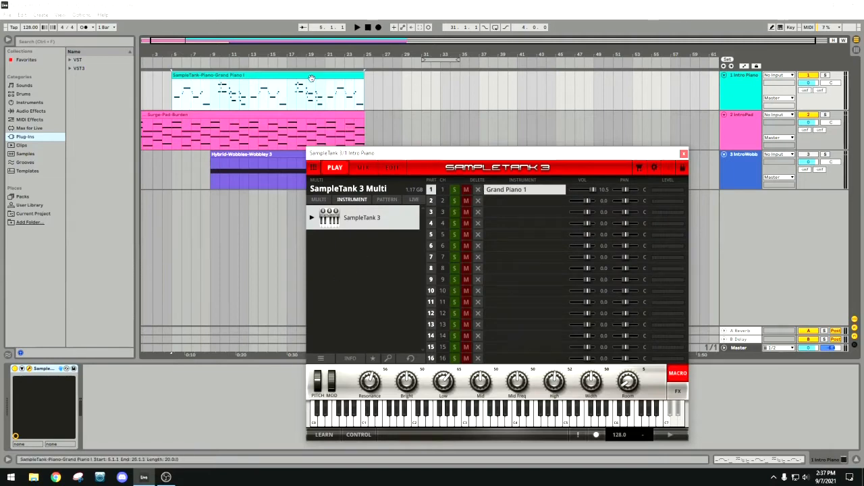
click(311, 218)
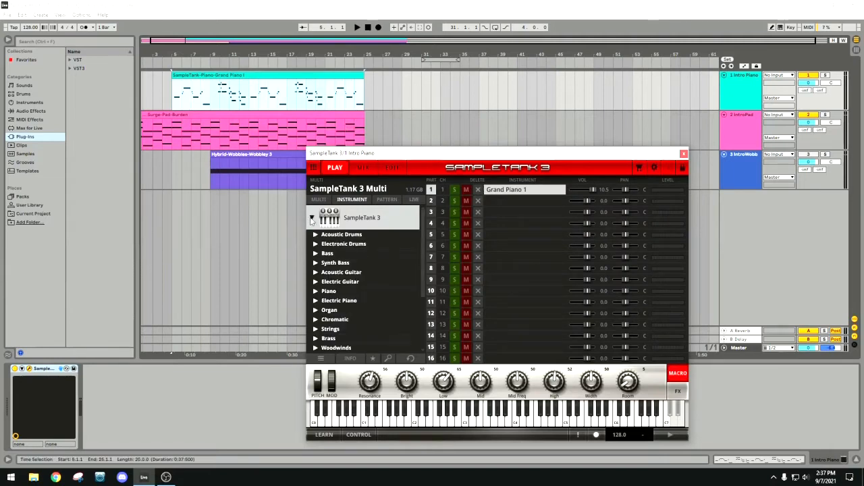
drag(429, 157, 389, 145)
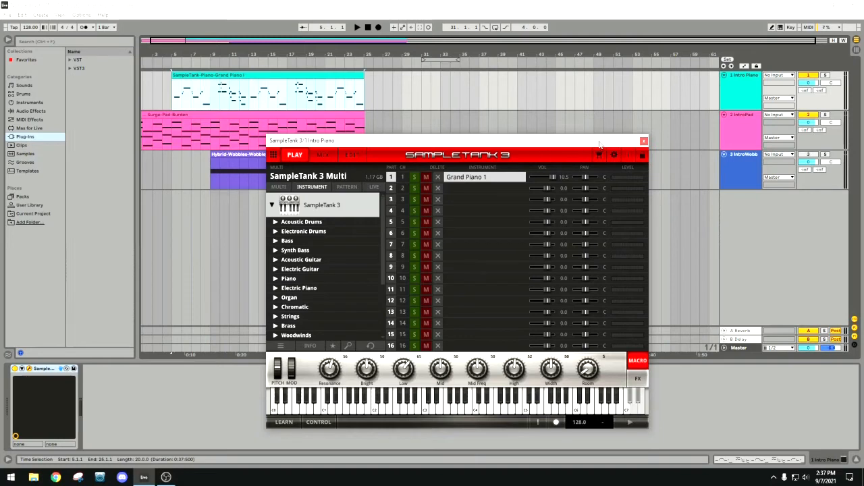
click(739, 87)
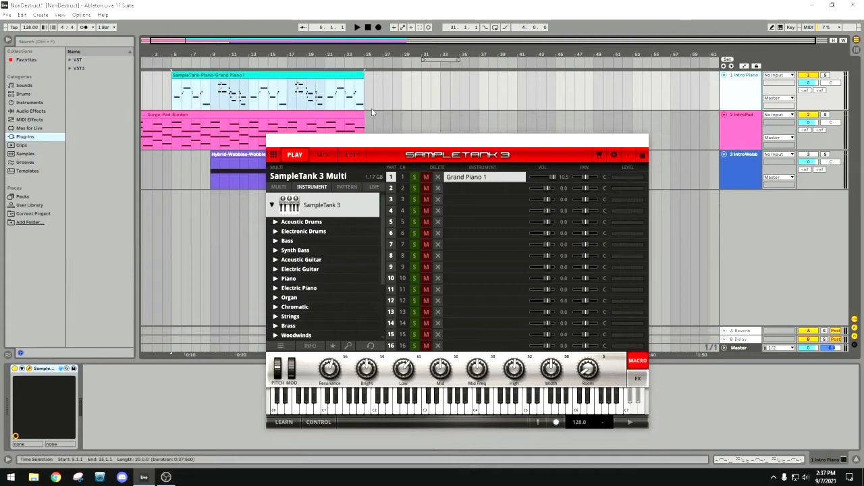
click(340, 77)
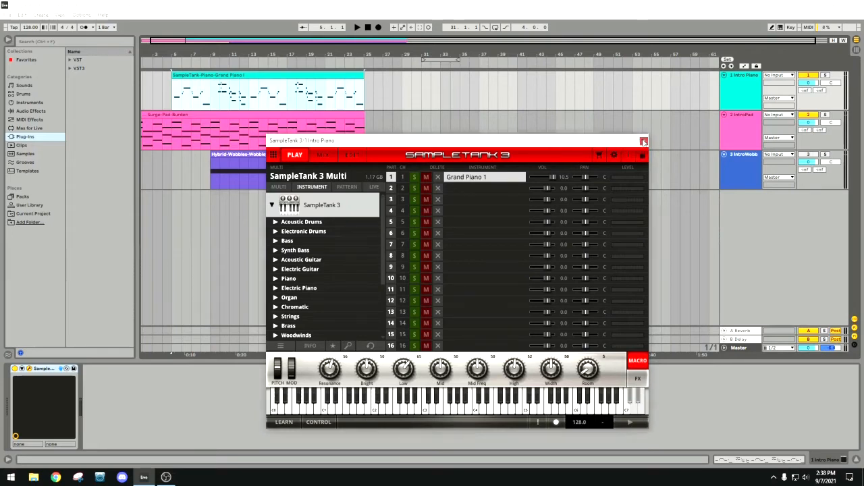
click(644, 142)
Step through the Intro Piano, IntroPad and wobble tracks to check which plug-in each one uses.
click(741, 94)
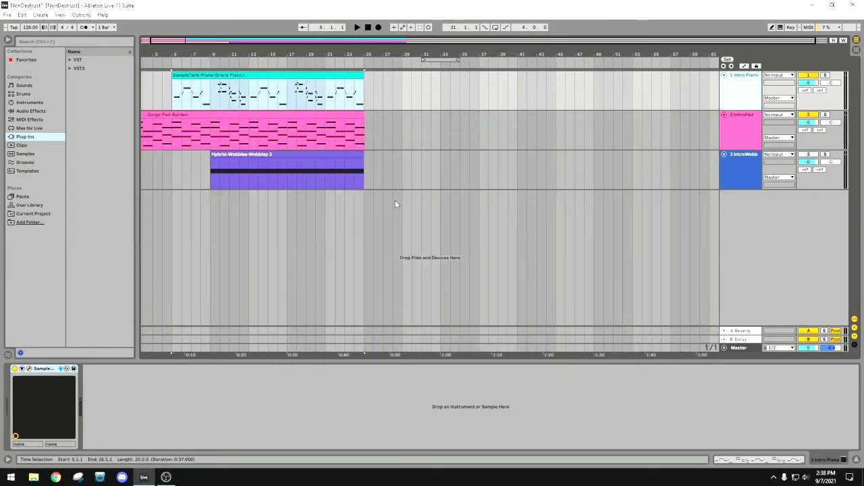
click(746, 130)
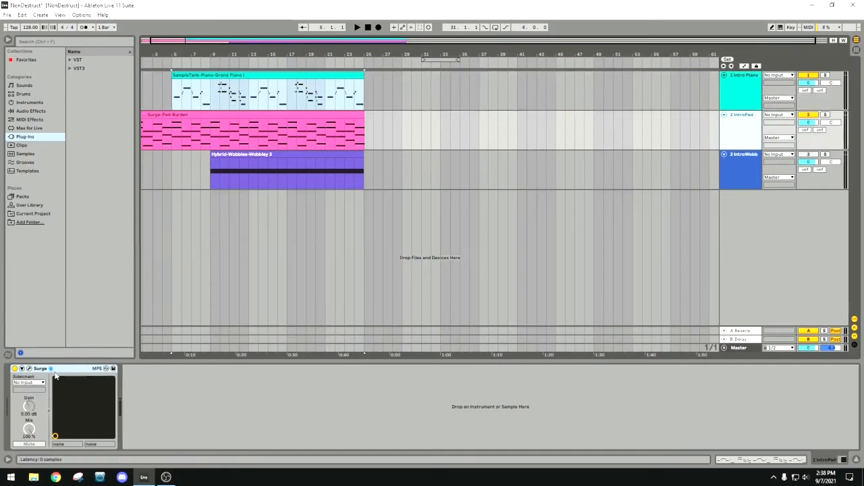
click(741, 168)
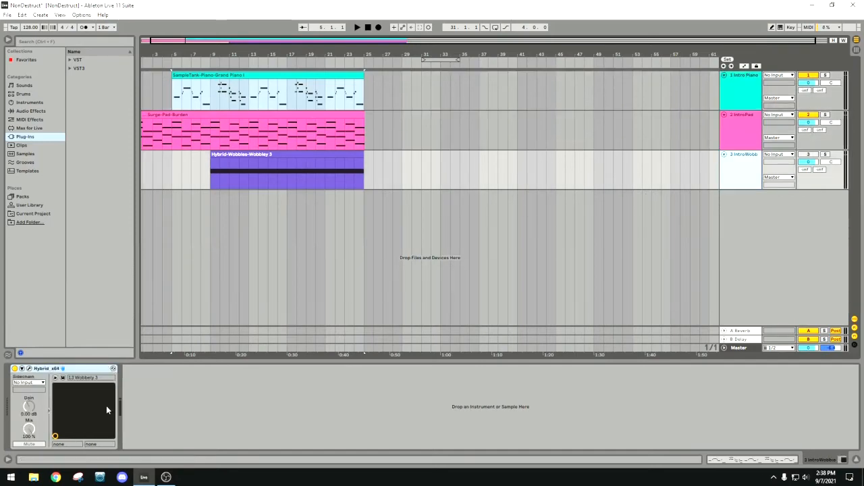
click(77, 369)
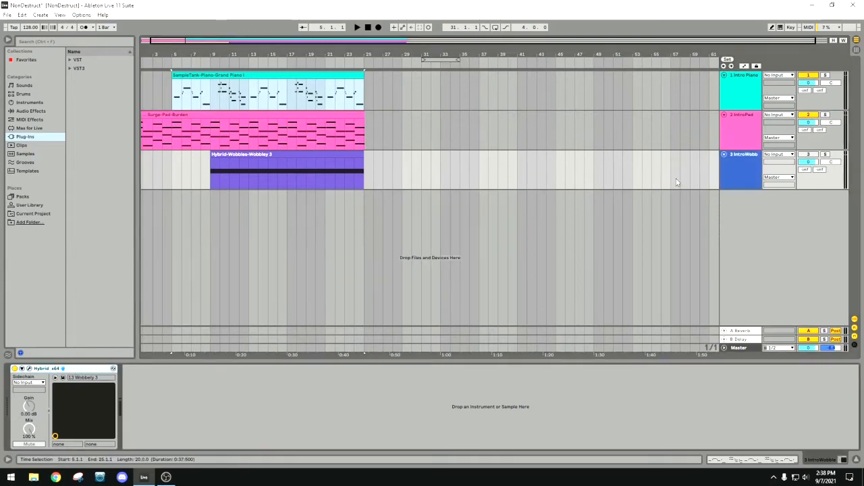
Check the instrument loaded in the Intro Piano track's SampleTank 3 plug-in and close its window.
click(749, 93)
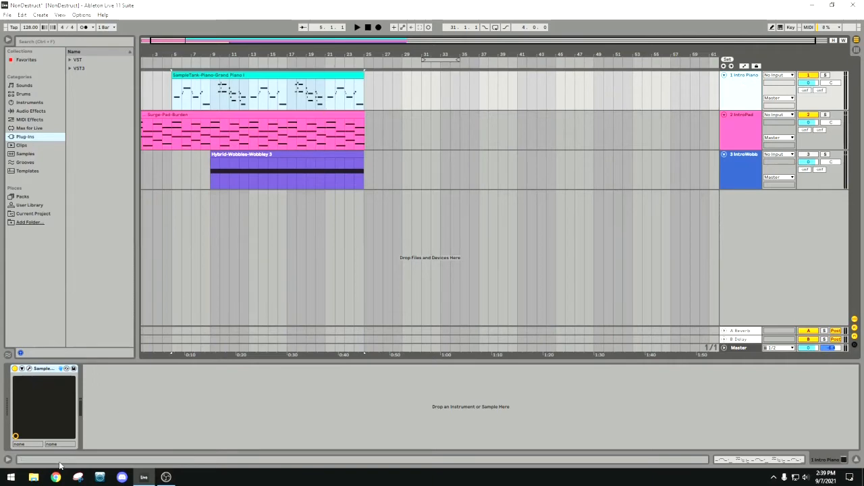
click(29, 368)
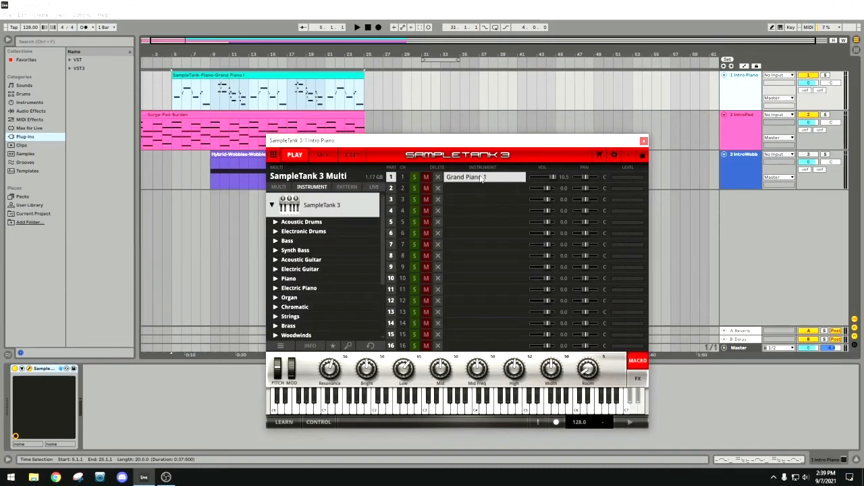
click(643, 141)
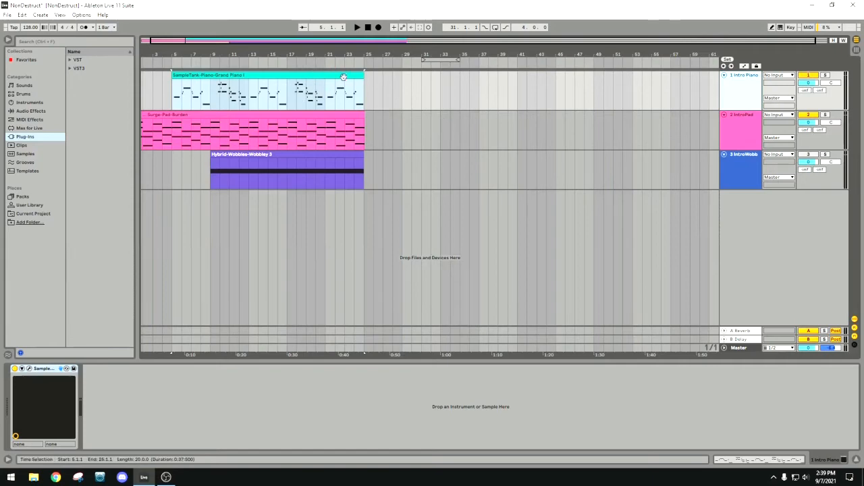
Browse the User Library and the Current Project folder, including the contents of its Backup folder.
click(31, 205)
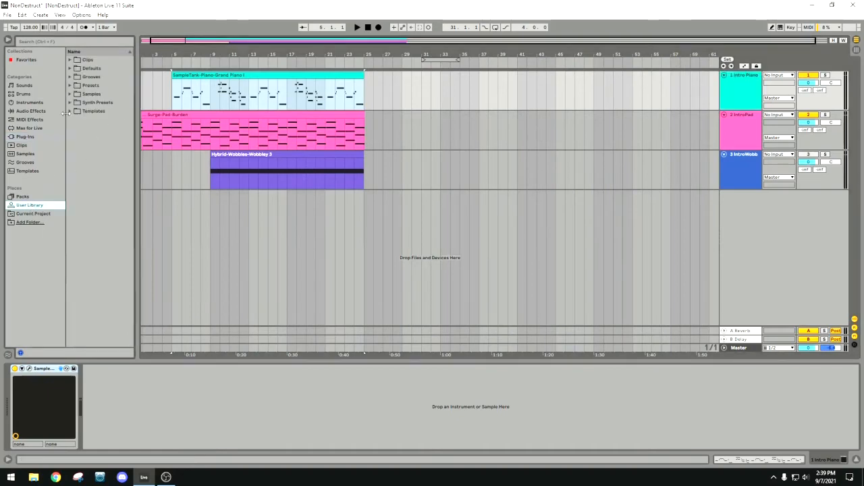
click(48, 215)
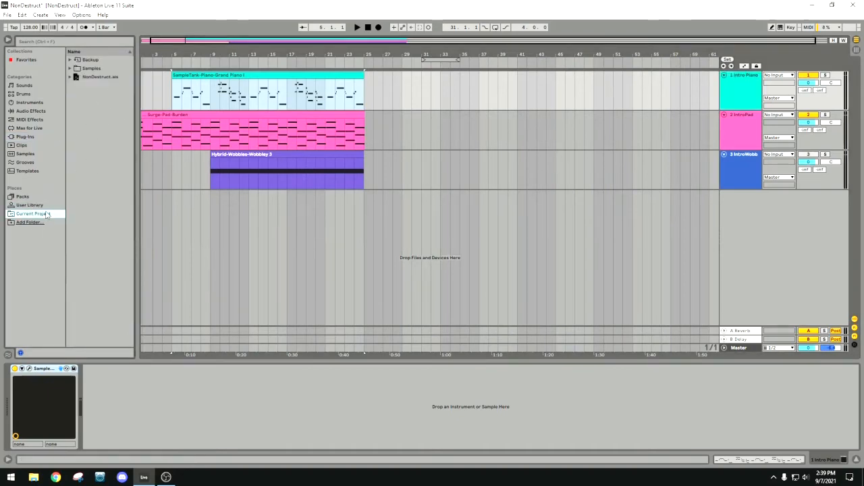
click(72, 61)
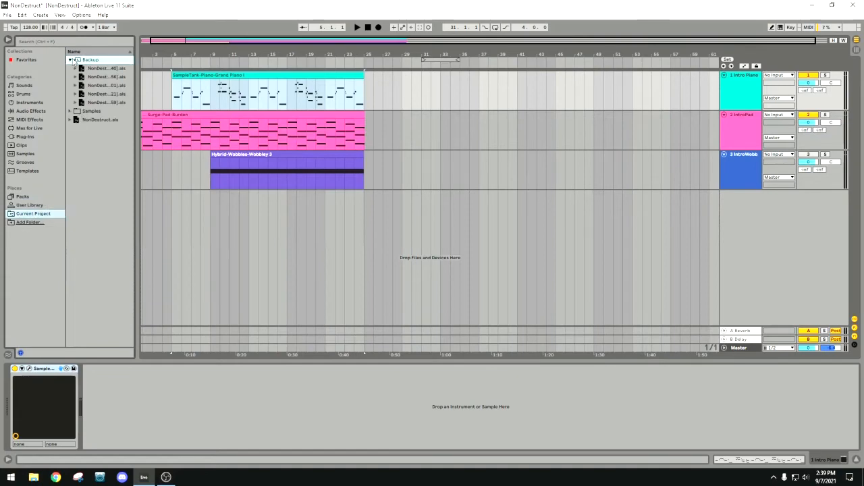
click(70, 60)
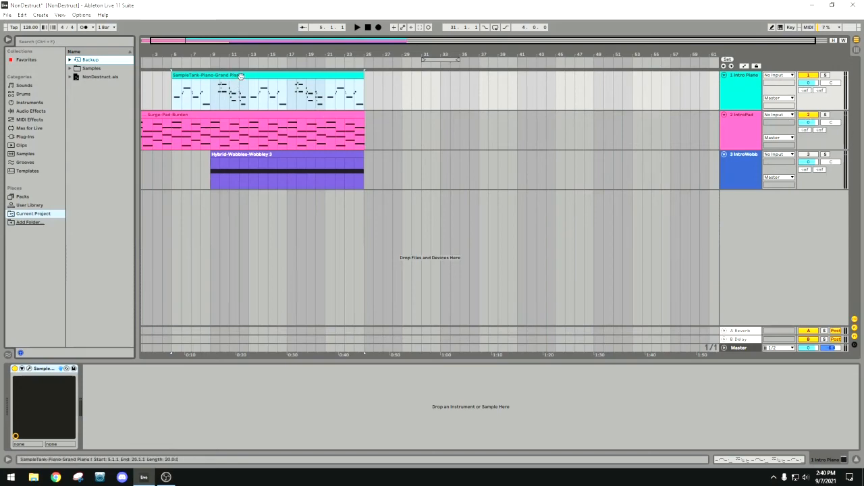
Look up Grand Piano 1 in the Piano category of the Intro Piano track's SampleTank 3, then close the plug-in.
click(219, 75)
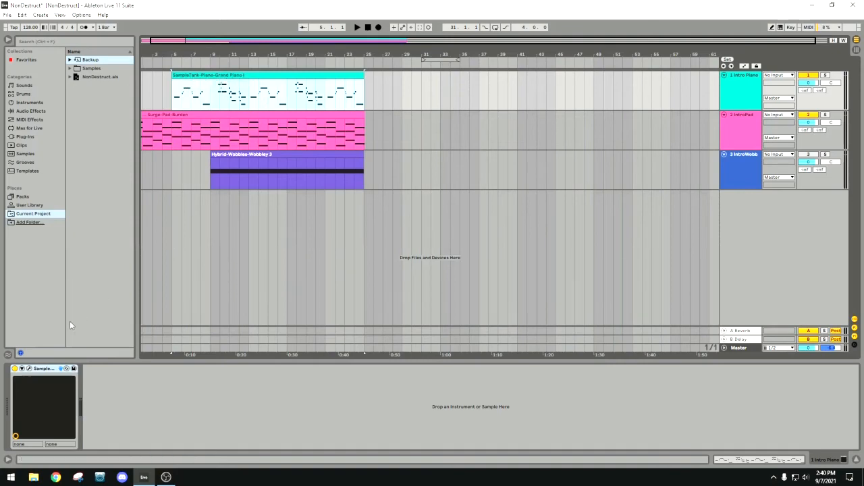
click(29, 369)
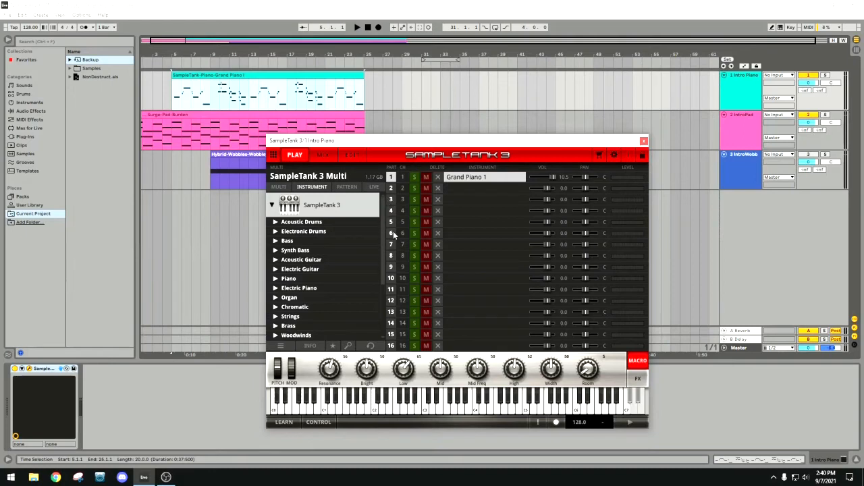
scroll(386, 273, down, 3)
scroll(386, 277, down, 3)
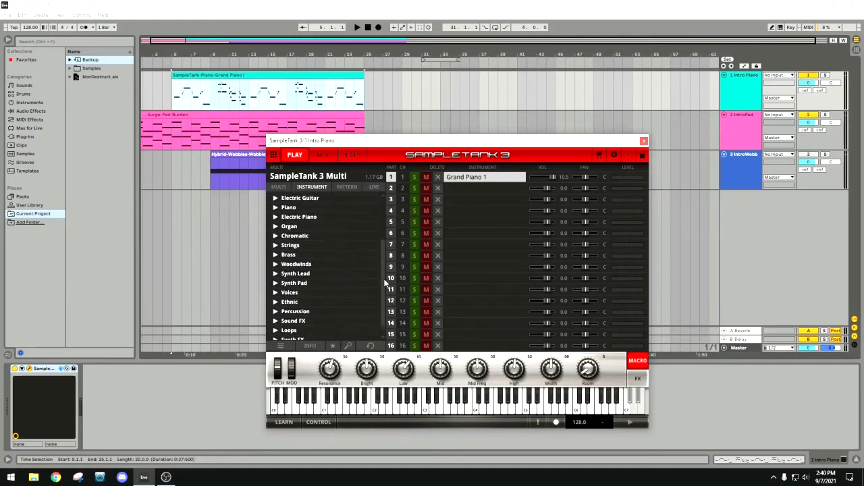
scroll(385, 287, up, 7)
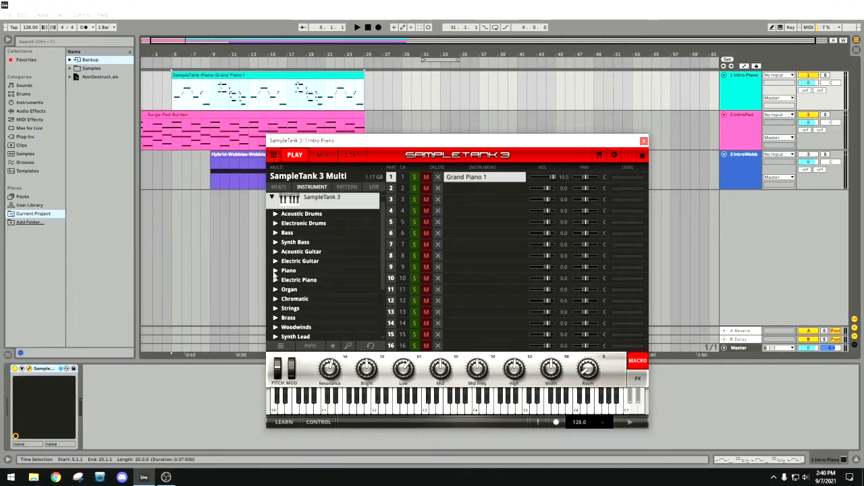
click(276, 271)
click(306, 280)
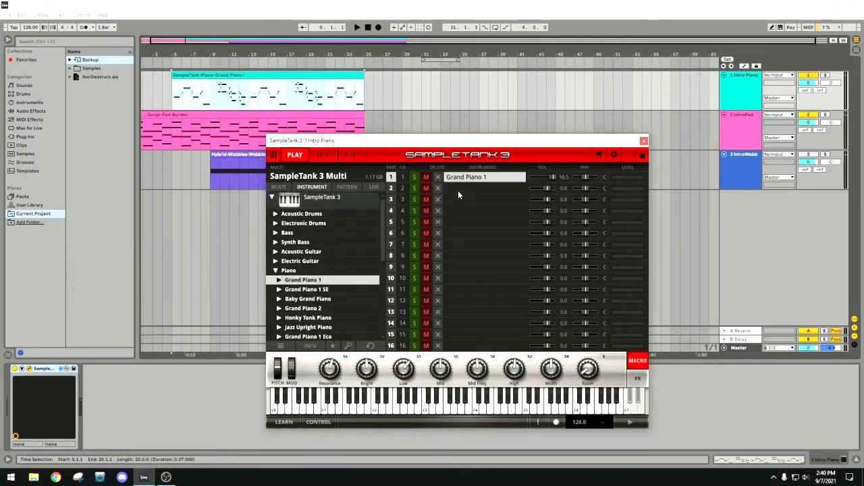
click(644, 142)
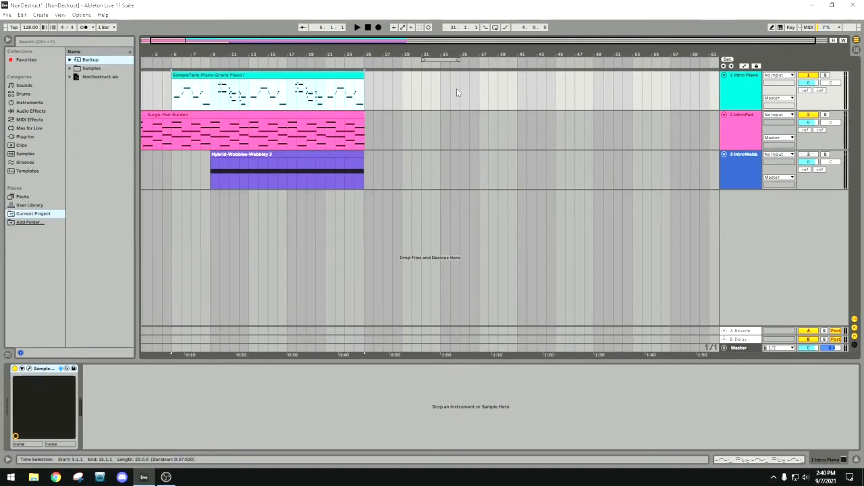
Save the Intro Piano track into the Current Project folder as 1 Intro Piano.als.
click(740, 85)
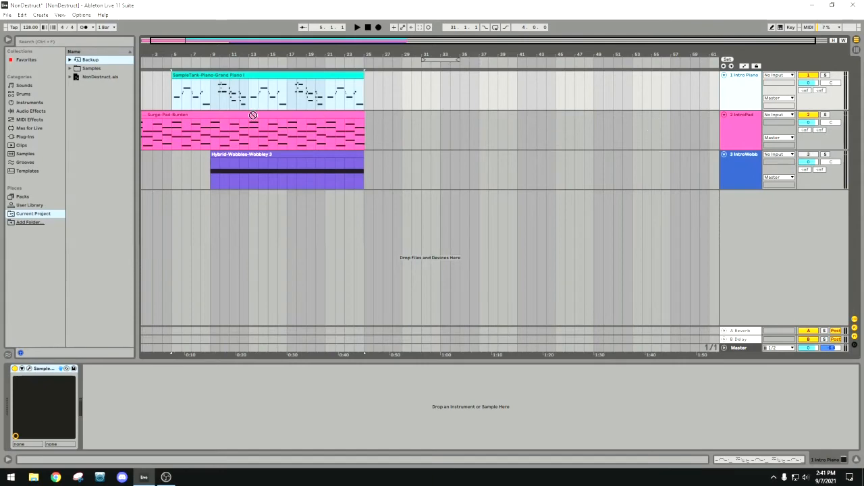
click(104, 126)
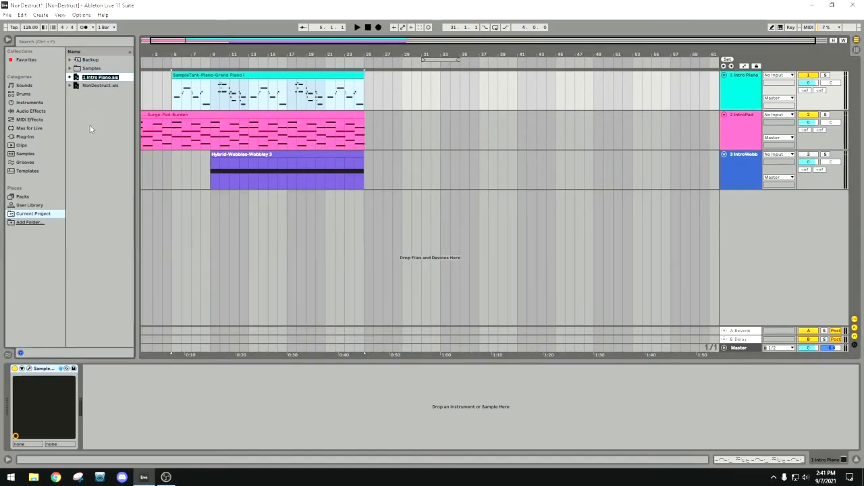
click(37, 216)
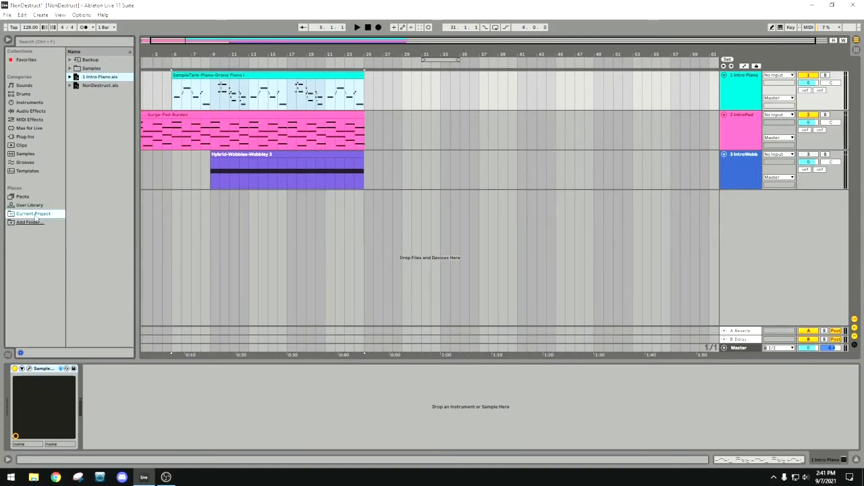
click(30, 223)
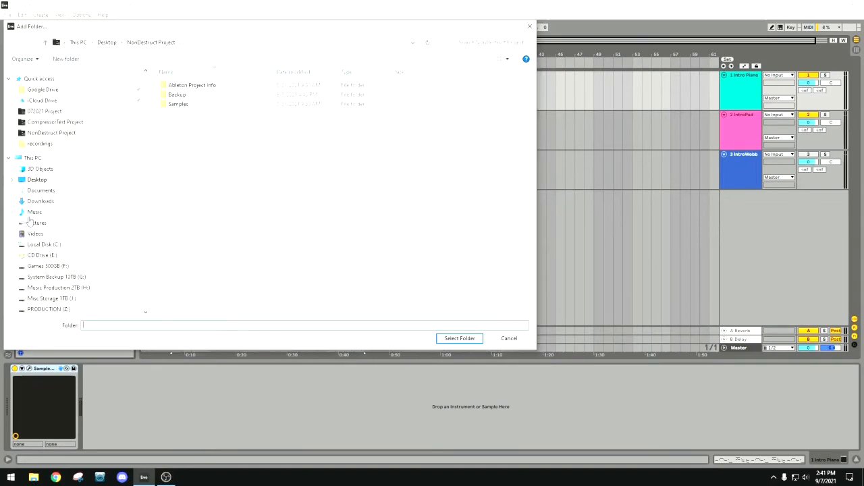
click(527, 29)
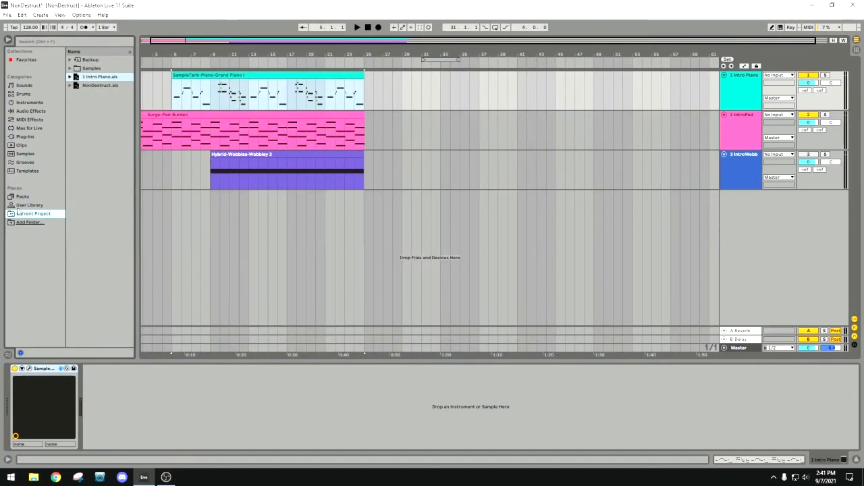
click(96, 87)
key(Up)
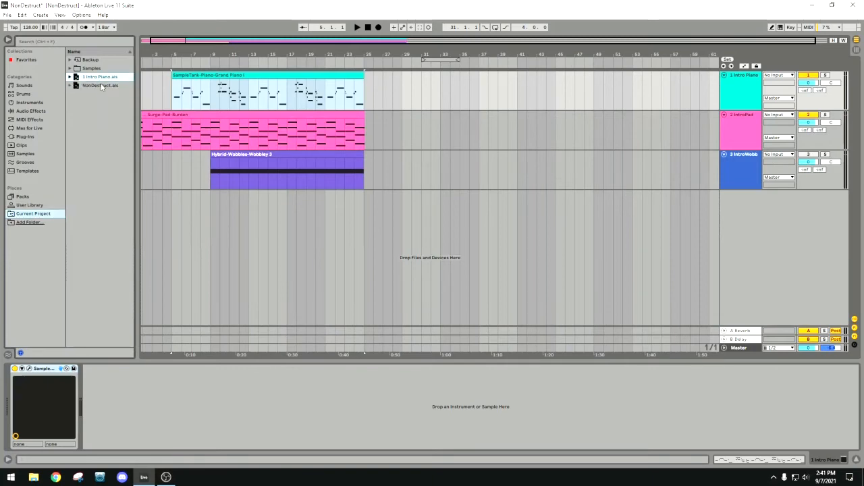
click(102, 87)
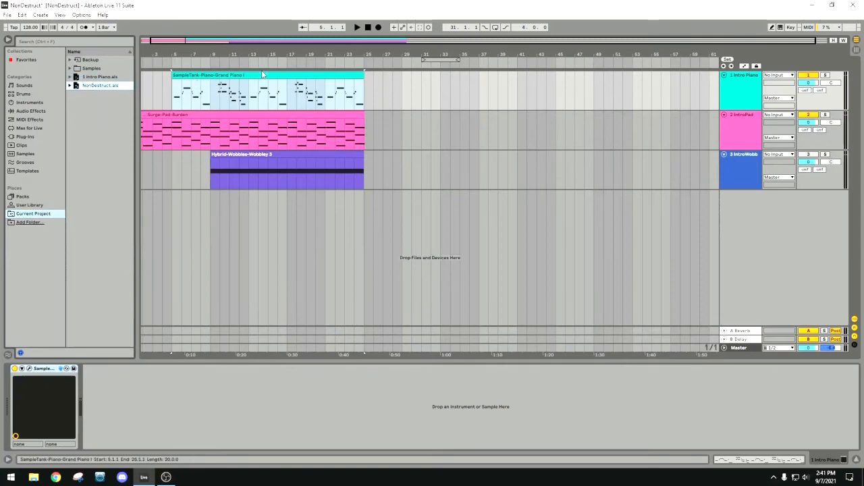
Freeze the Intro Piano track and flatten it to audio.
right_click(740, 87)
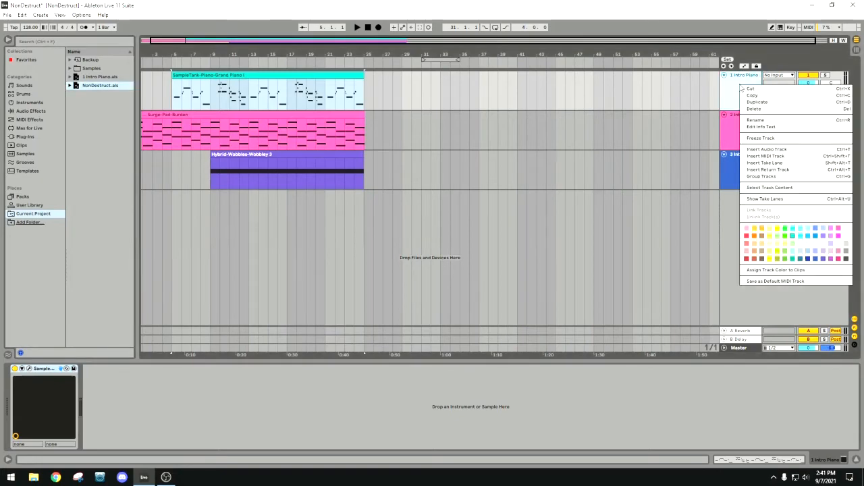
click(761, 138)
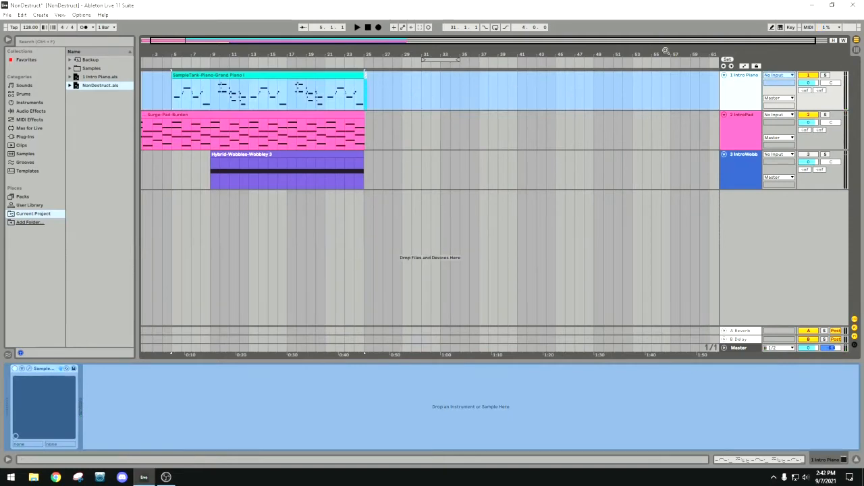
right_click(737, 90)
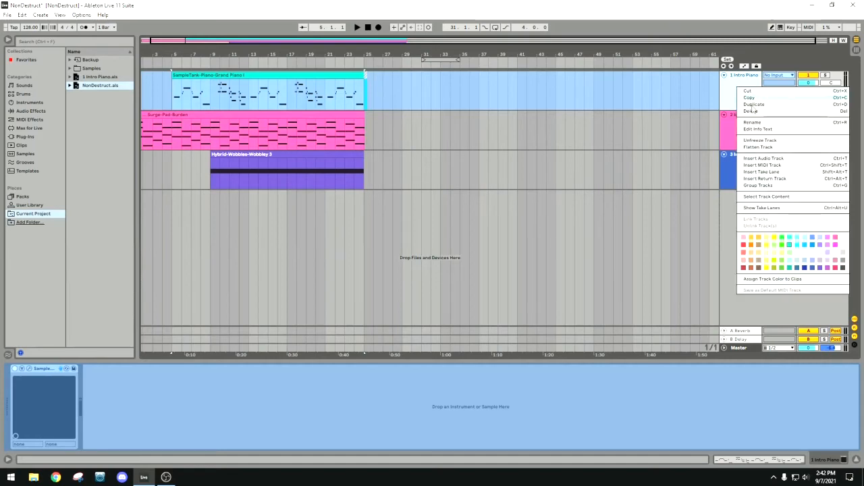
click(759, 147)
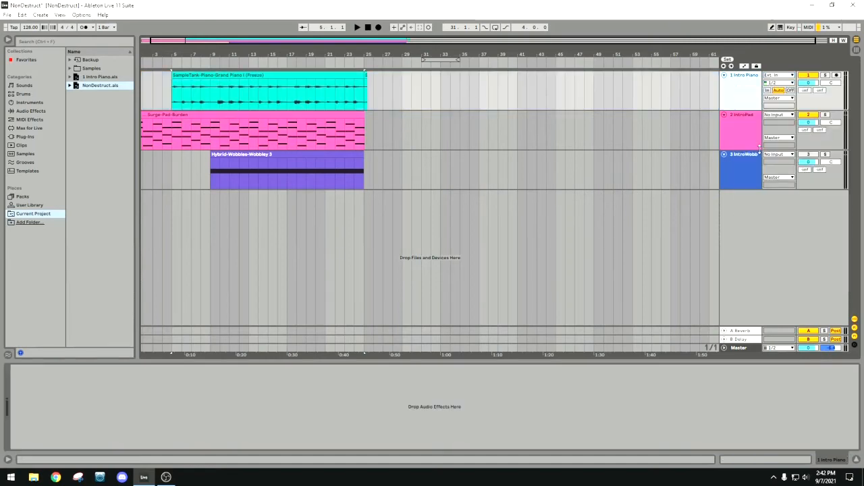
Bring the 1 Intro Piano.als backup in below the flattened piano track to check its MIDI notes, and remove the restored track.
click(279, 75)
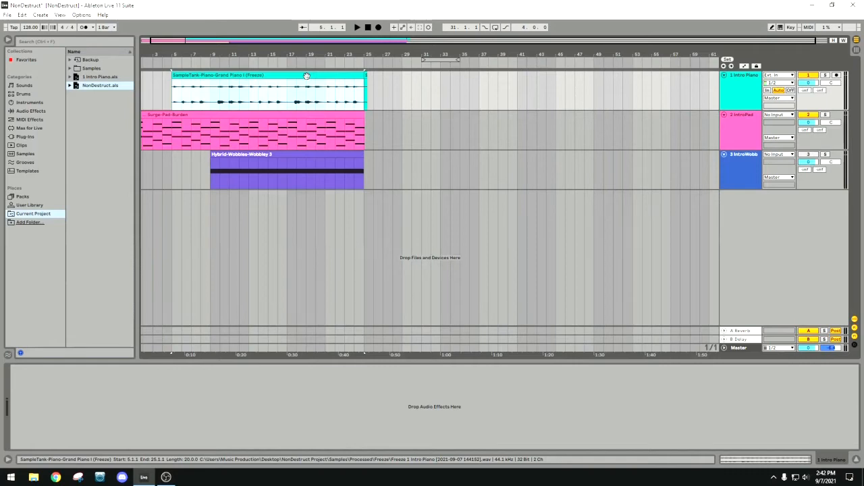
click(105, 79)
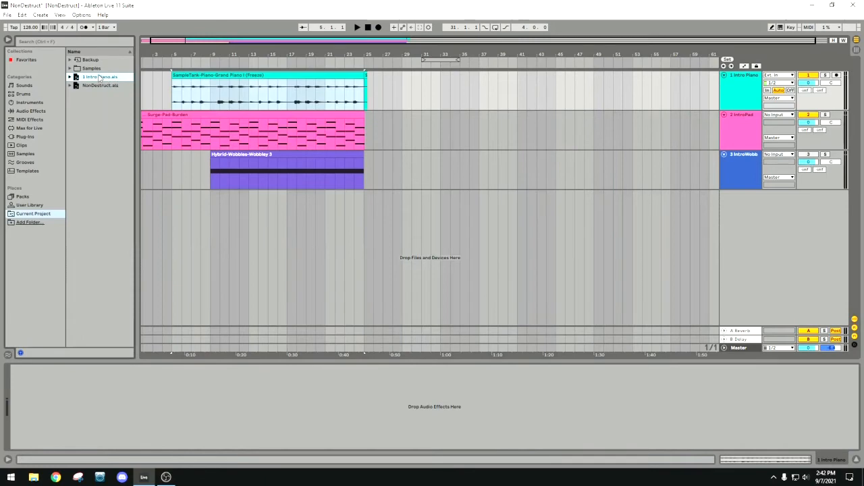
drag(99, 75, 347, 134)
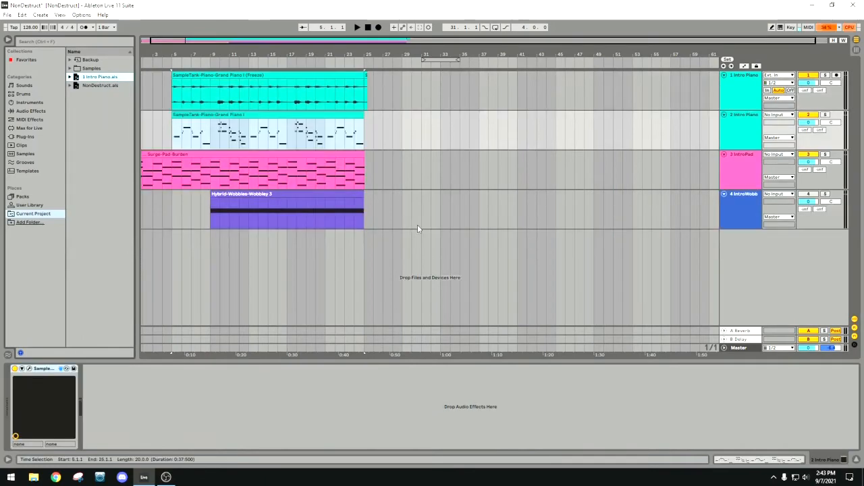
double_click(309, 117)
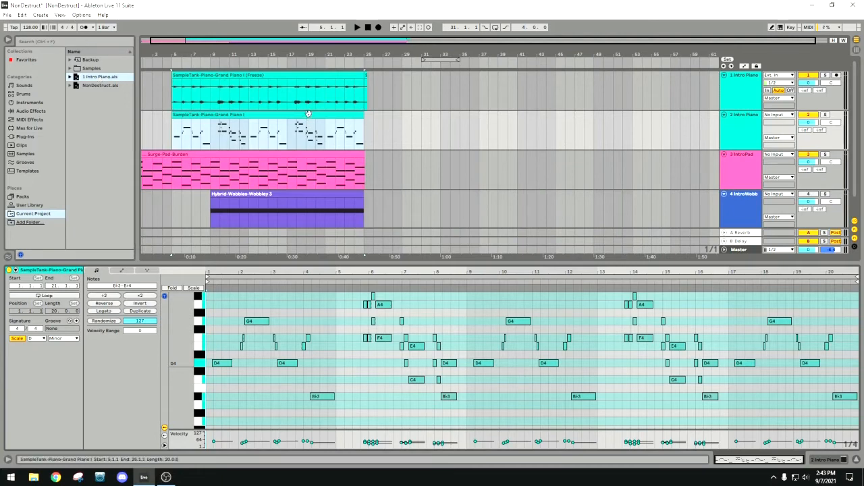
right_click(733, 127)
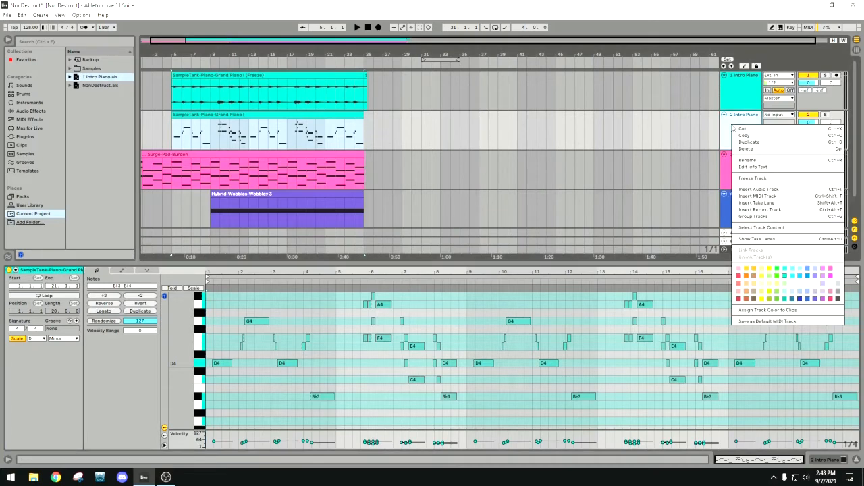
click(697, 142)
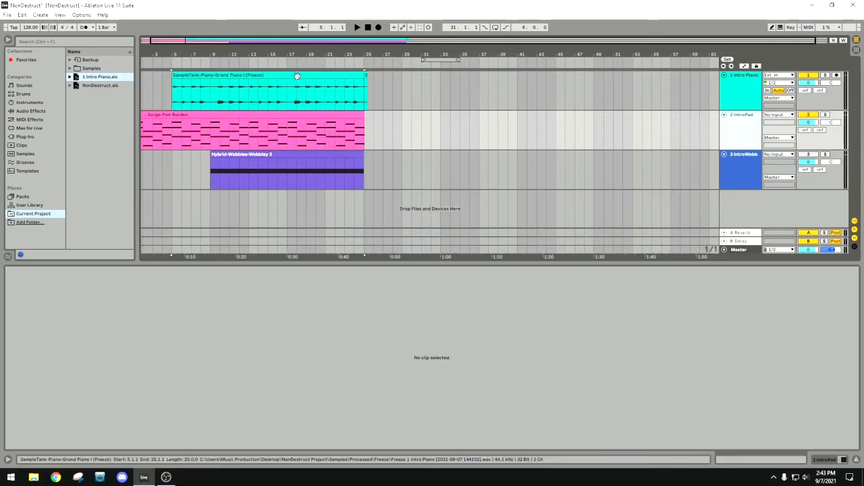
Examine the short freeze-tail clip at the end of the Intro Piano track around bar 25, including its waveform.
click(374, 84)
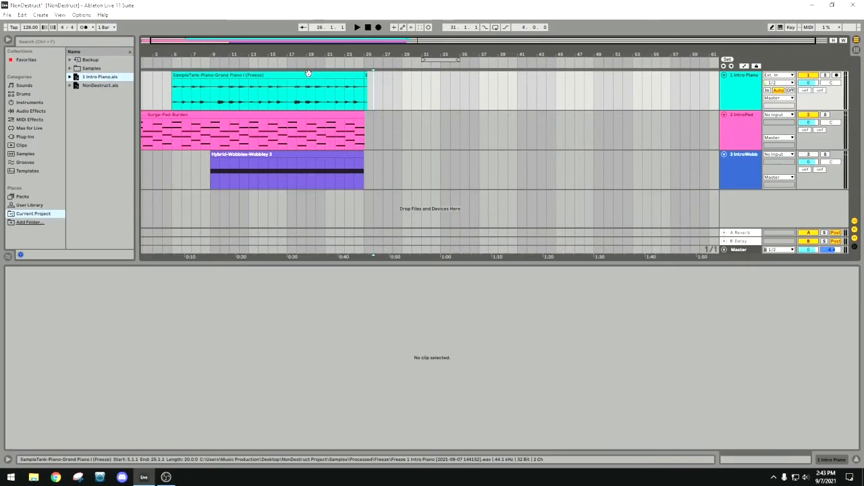
click(364, 76)
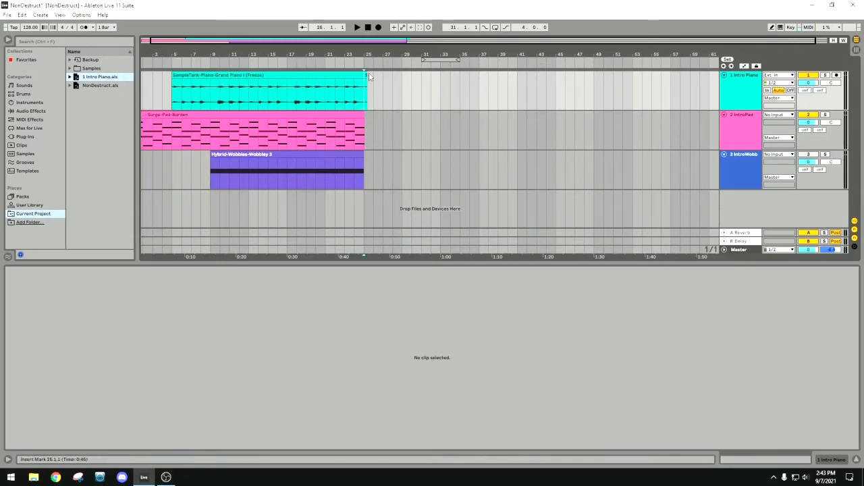
click(365, 76)
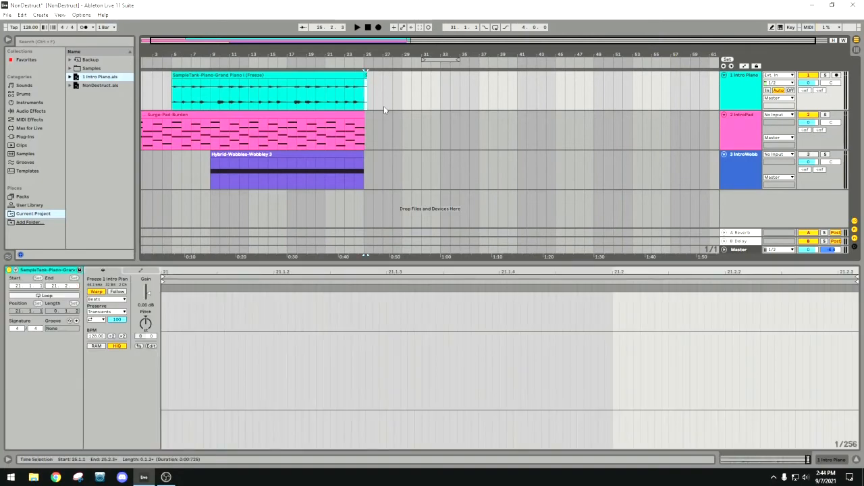
click(331, 76)
click(364, 169)
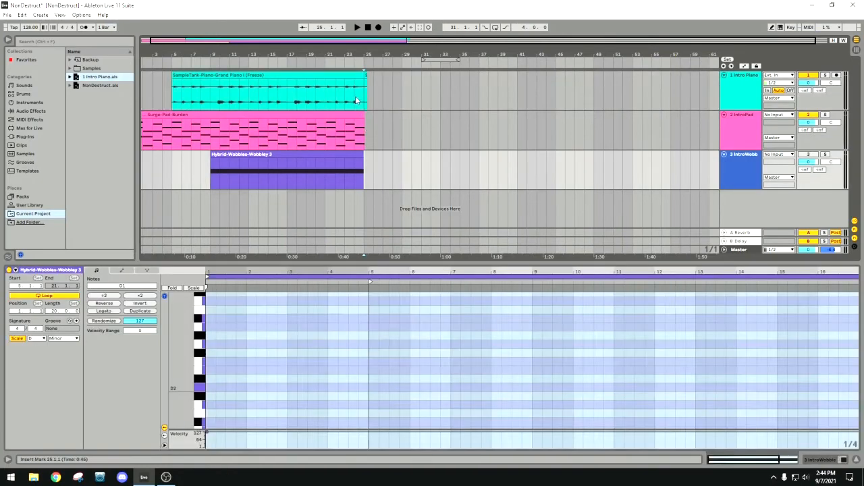
click(367, 86)
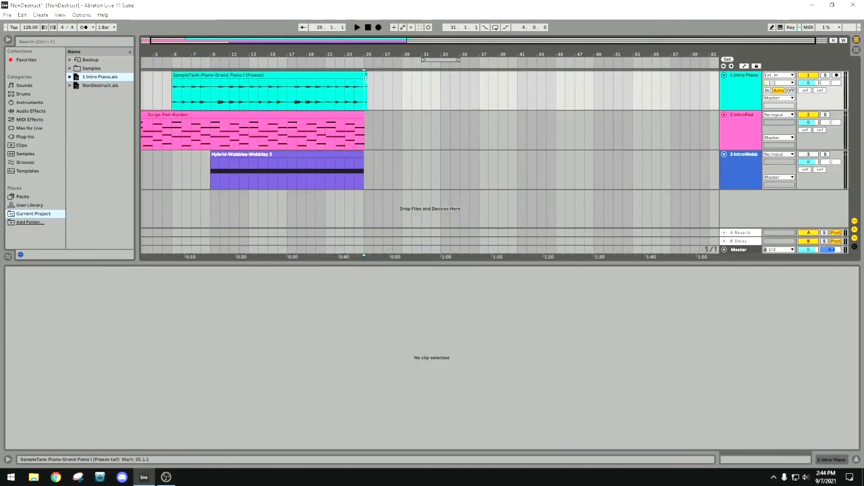
click(365, 75)
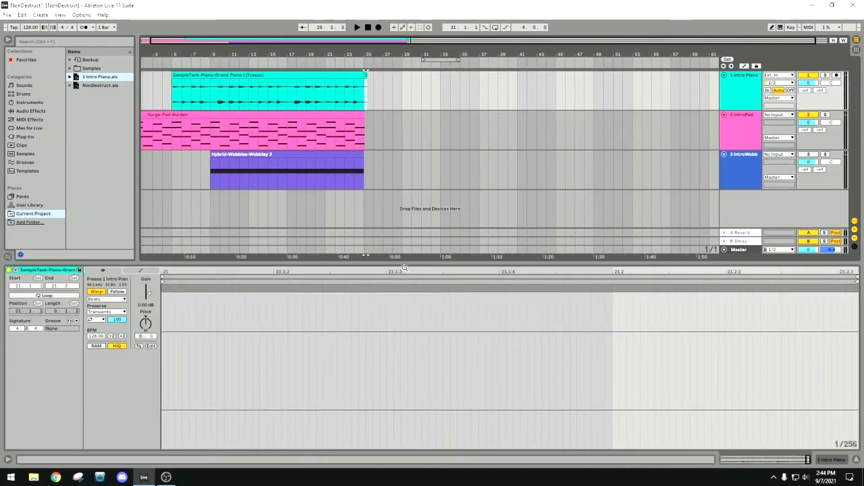
drag(405, 272, 769, 215)
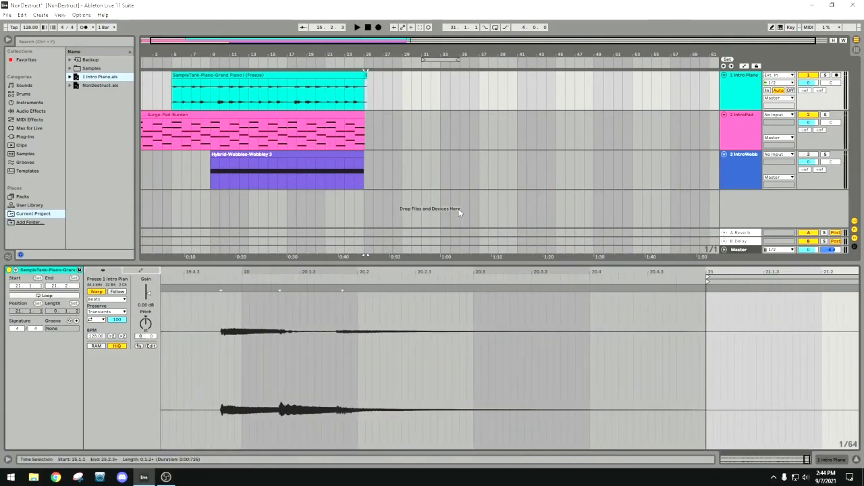
drag(372, 54, 355, 82)
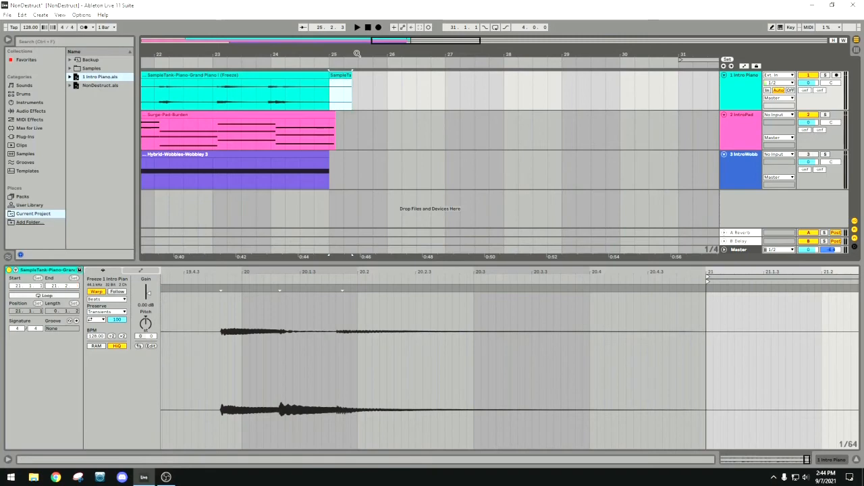
mouse_move(357, 54)
mouse_down()
mouse_move(357, 37)
mouse_move(575, 29)
mouse_move(554, 31)
mouse_up()
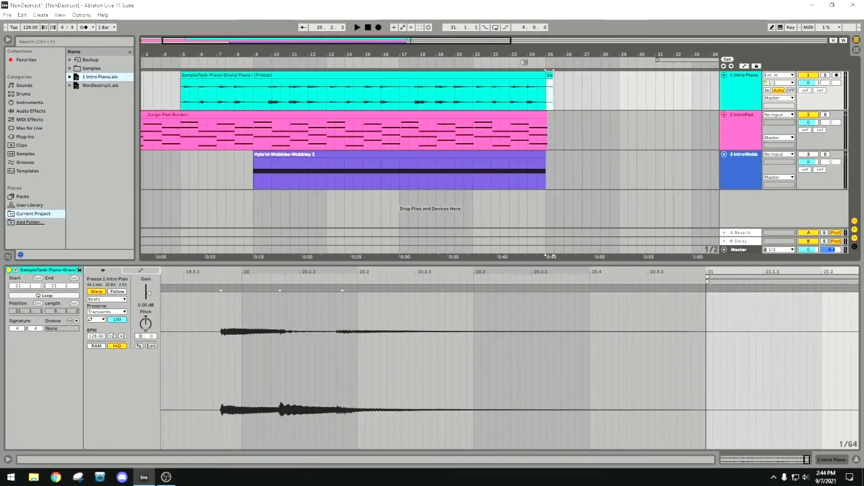
Consolidate the main Intro Piano audio clip and its freeze-tail clip into one clip.
click(318, 77)
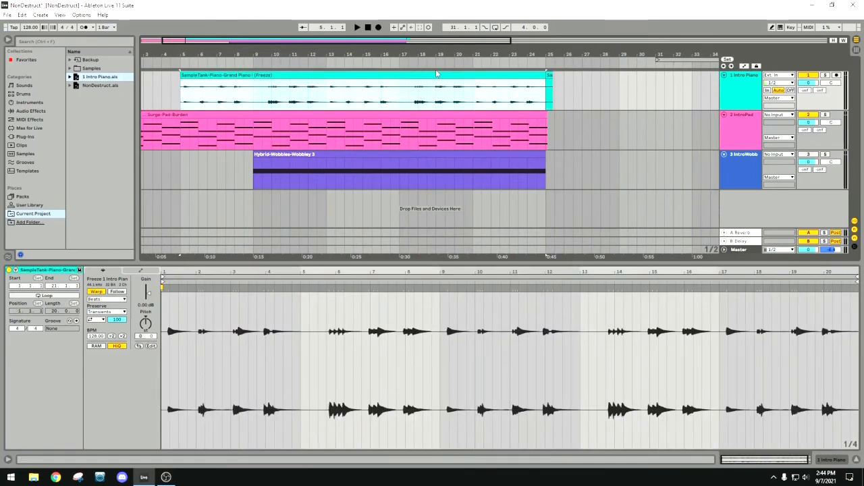
click(574, 94)
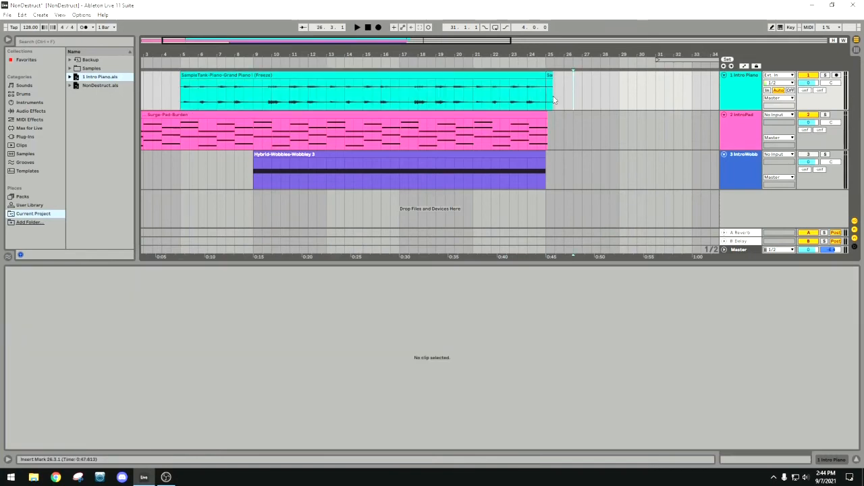
click(554, 100)
drag(553, 100, 181, 100)
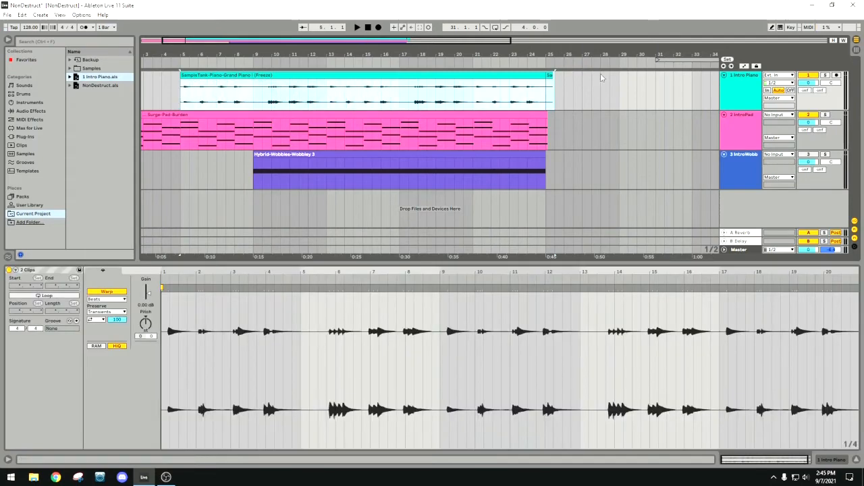
click(593, 88)
click(459, 75)
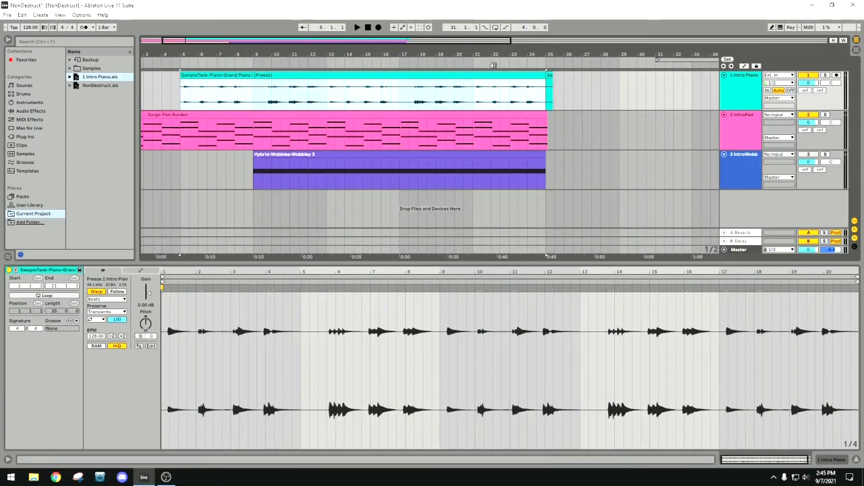
shift+click(550, 74)
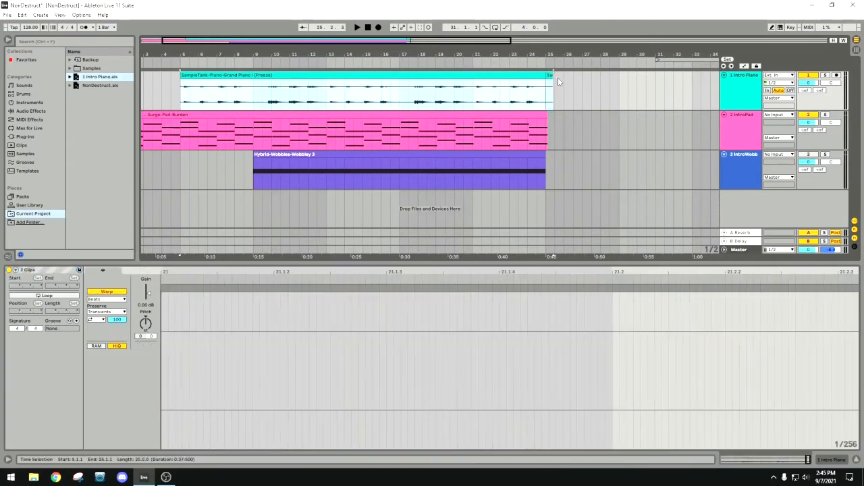
right_click(459, 80)
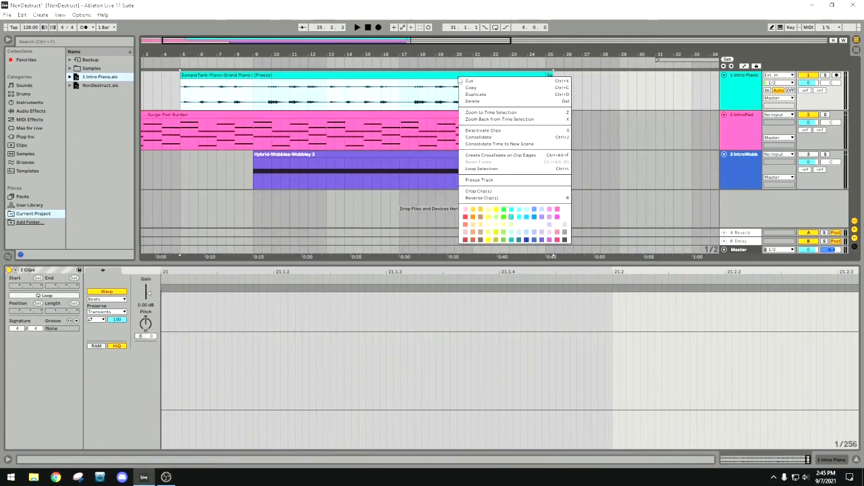
click(495, 138)
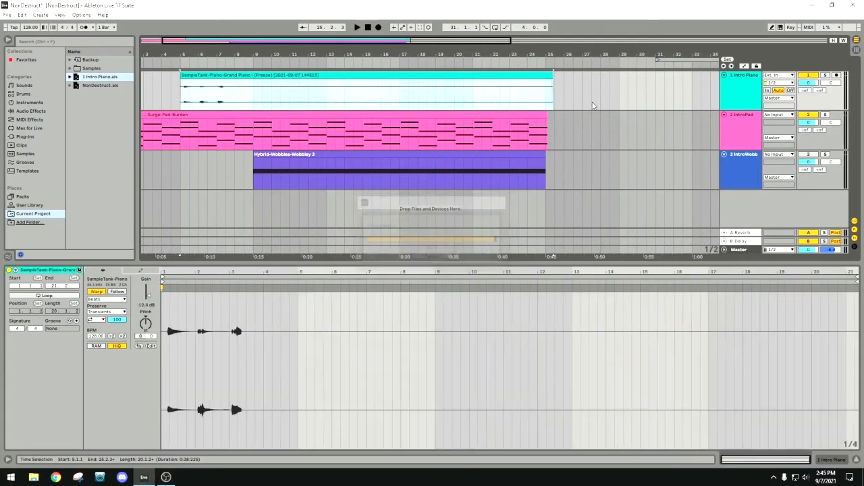
Inspect where the consolidated Intro Piano clip ends around bar 25 compared with the pad and wobble clips.
click(560, 93)
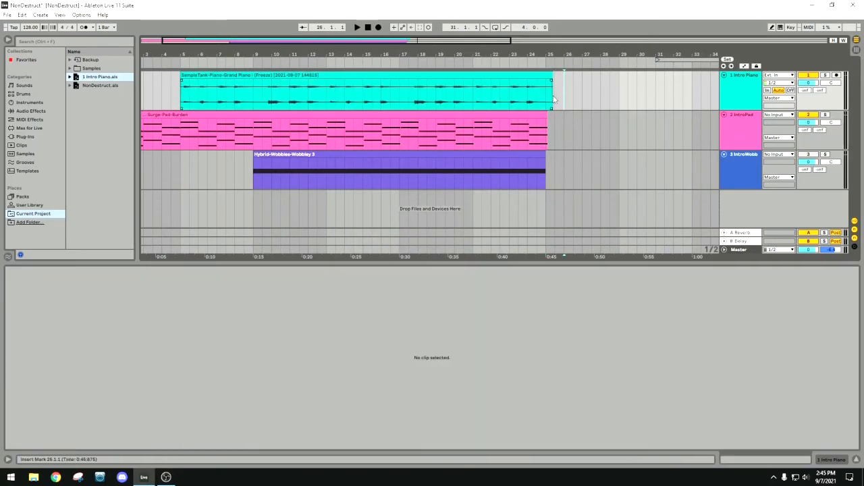
click(551, 98)
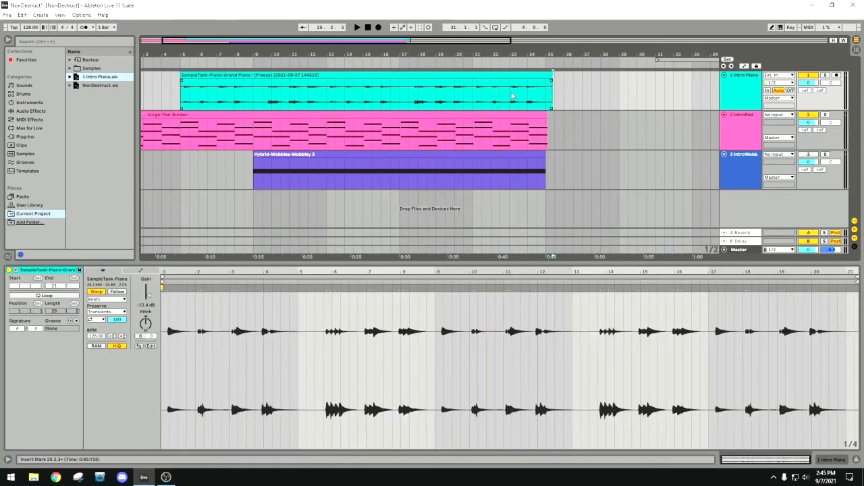
click(580, 50)
drag(579, 54, 468, 33)
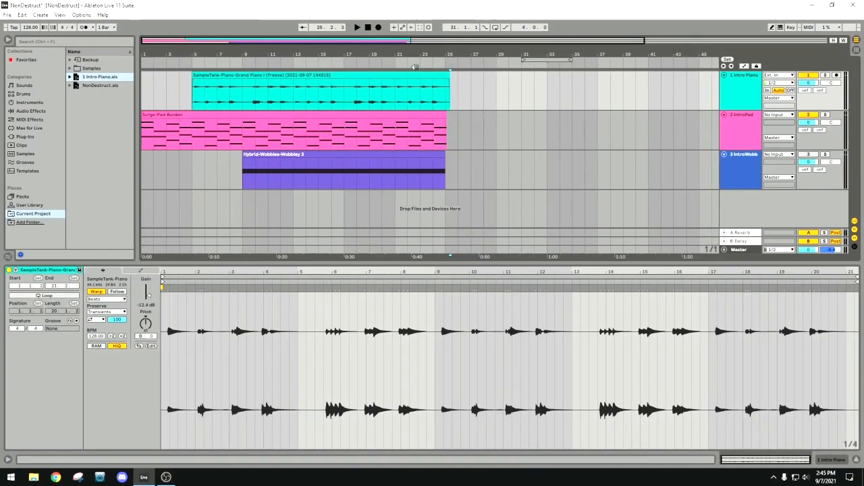
drag(444, 54, 367, 50)
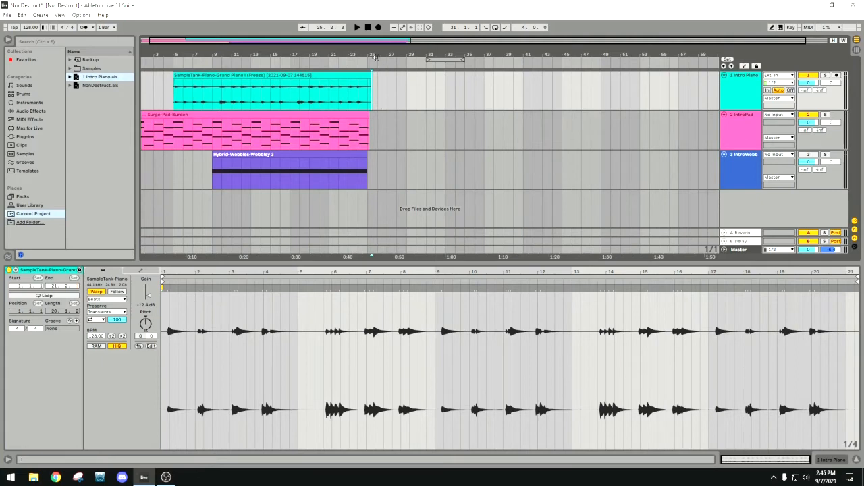
drag(373, 53, 370, 48)
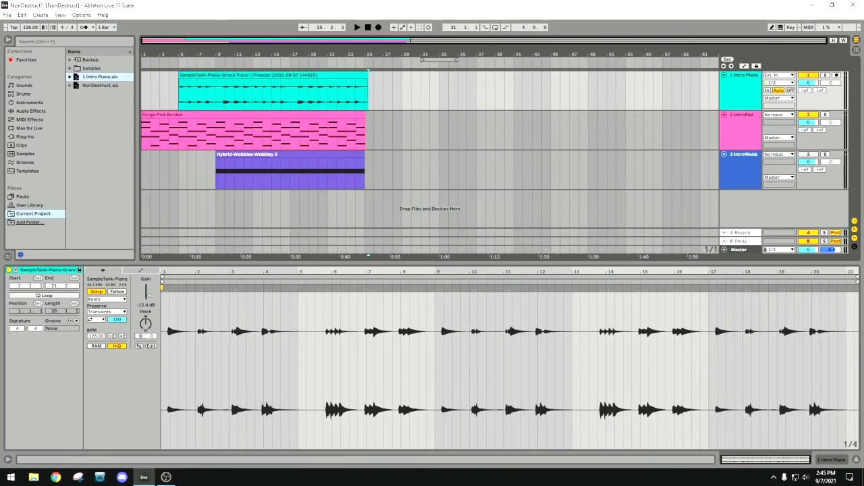
drag(365, 54, 437, 86)
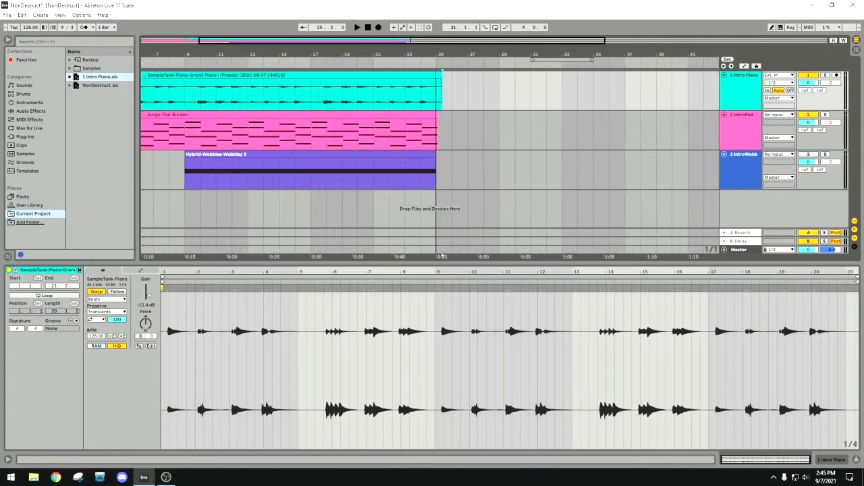
drag(453, 56, 429, 54)
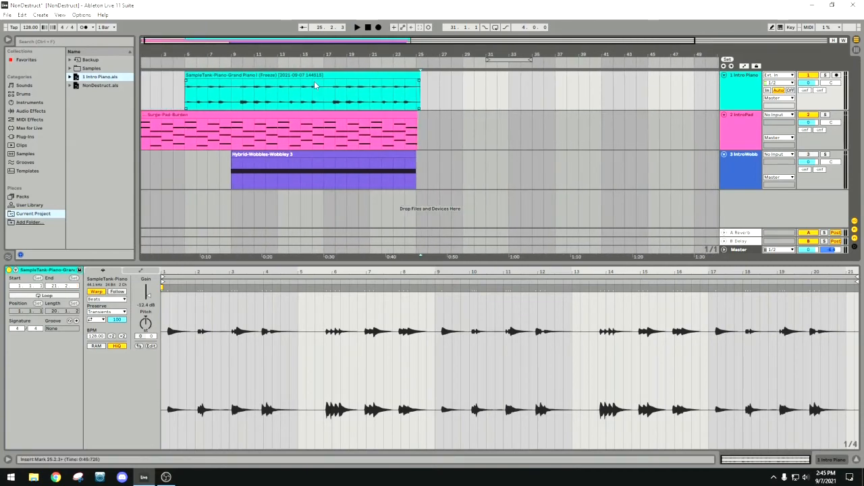
Reset the consolidated Intro Piano clip's gain to 0.00 dB.
click(353, 75)
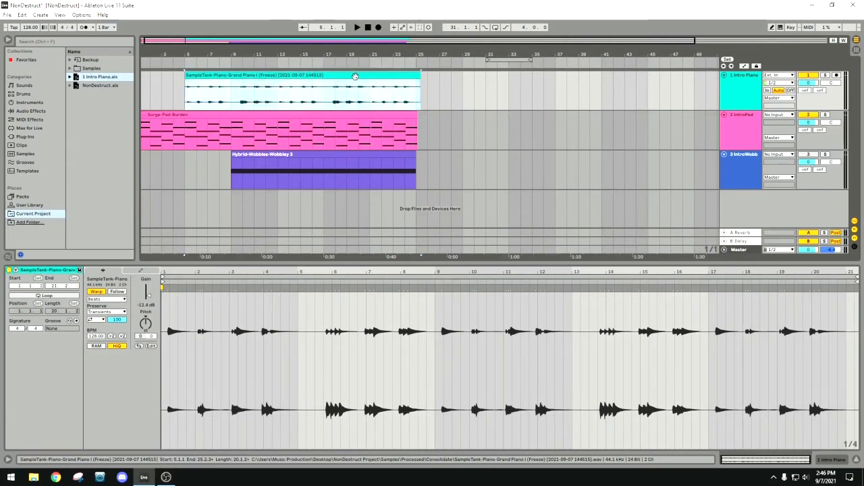
right_click(355, 76)
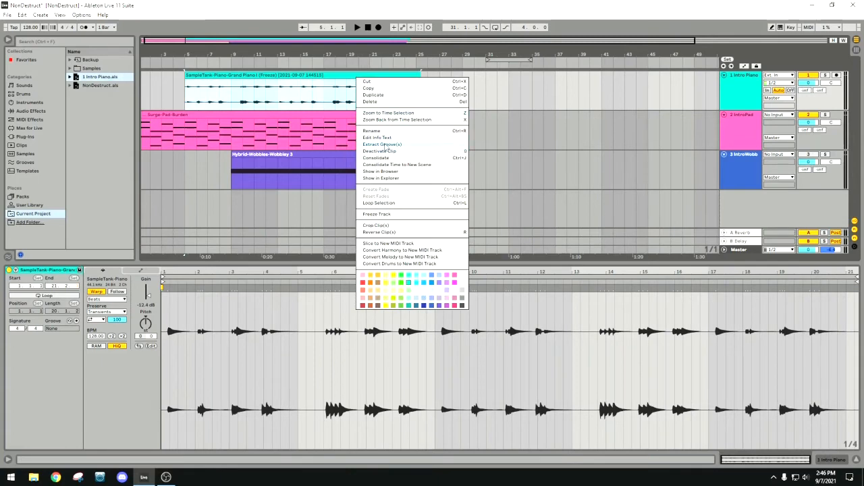
click(356, 49)
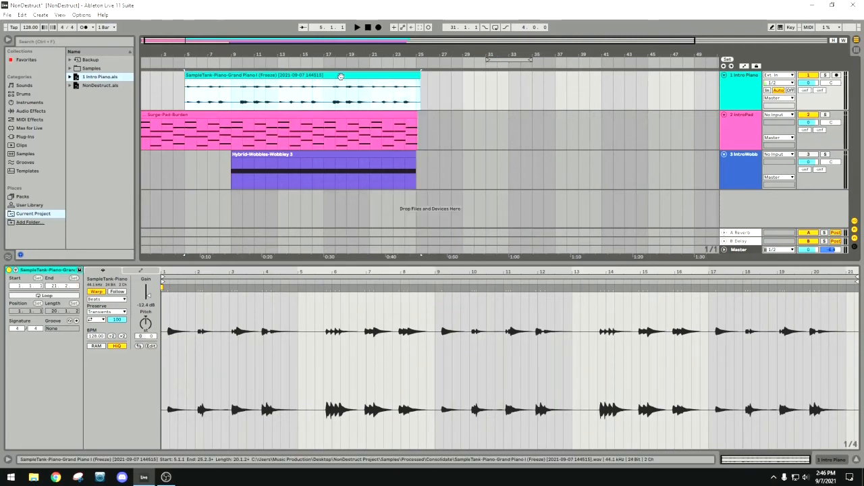
click(336, 76)
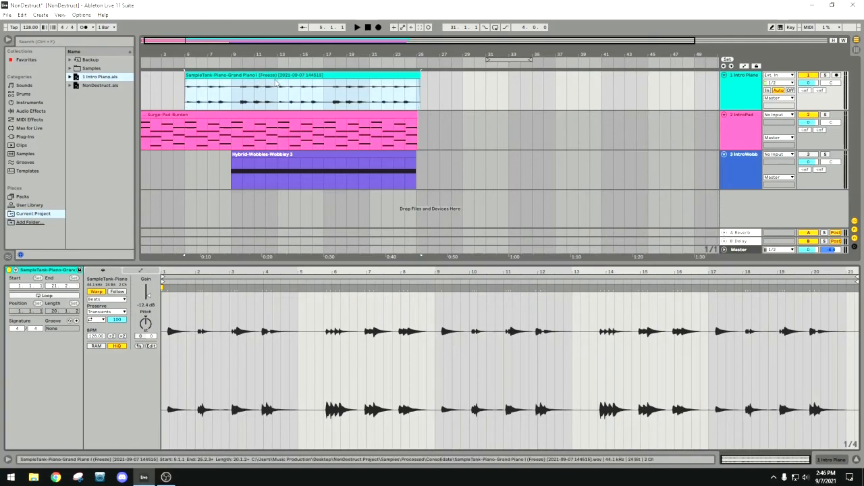
double_click(150, 297)
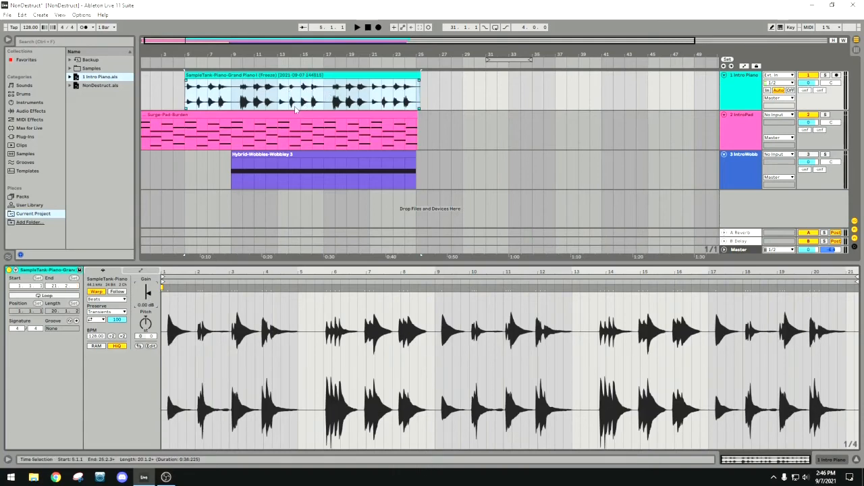
drag(343, 54, 321, 48)
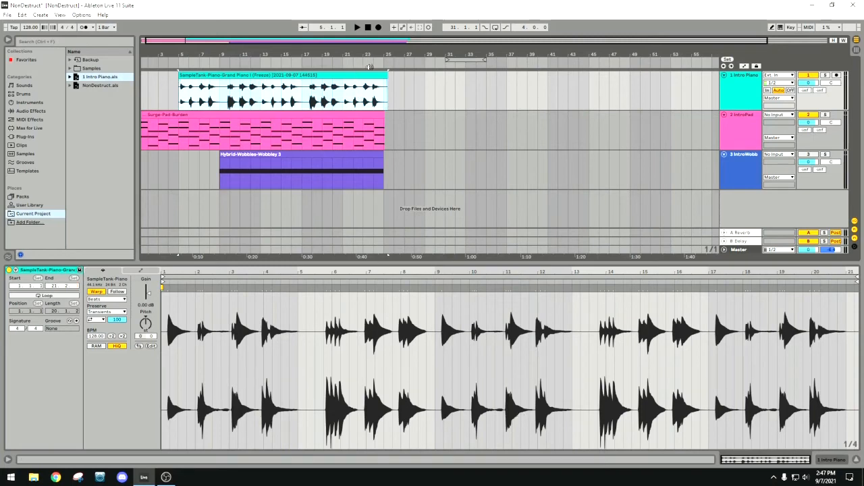
drag(393, 54, 375, 47)
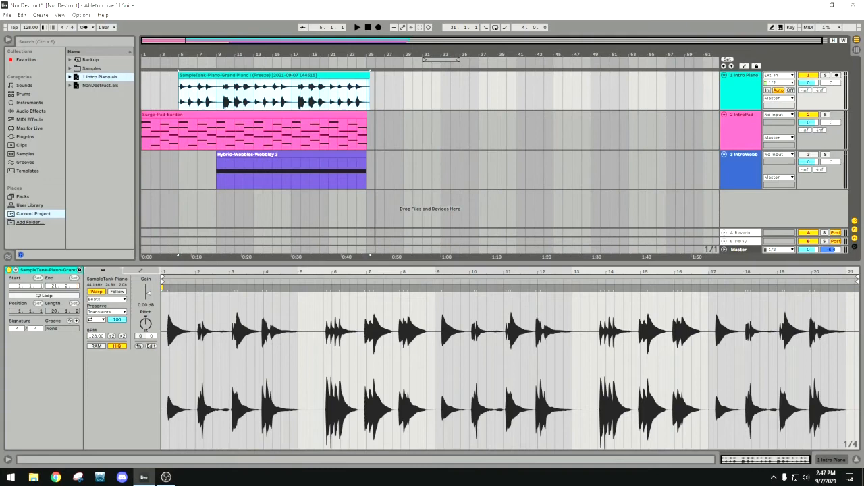
Compare the Intro Piano track's volume, input and monitoring controls between the Arrangement and Session views.
click(814, 86)
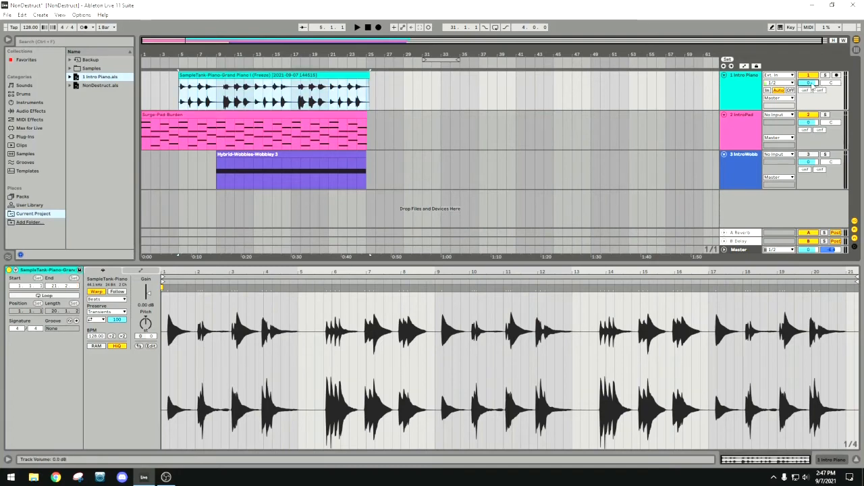
key(Tab)
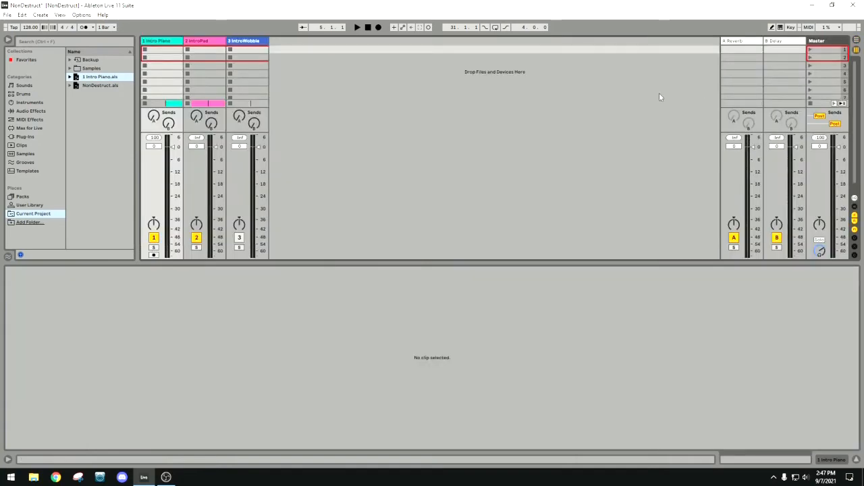
key(Tab)
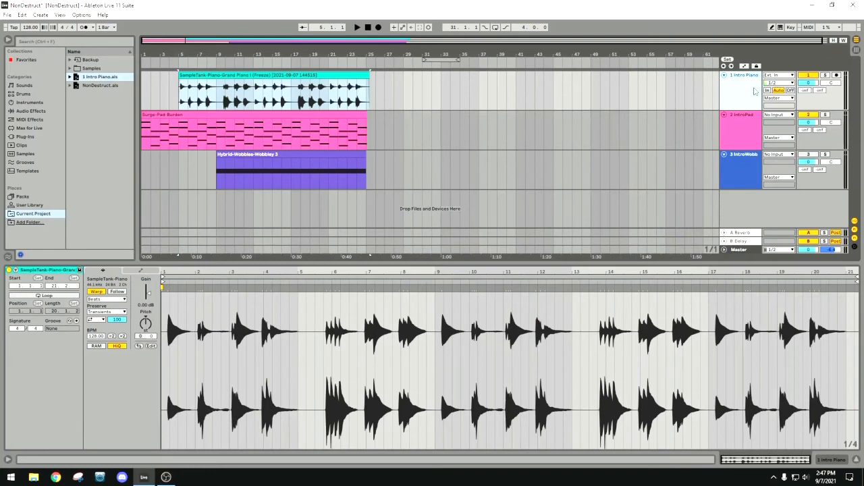
key(Tab)
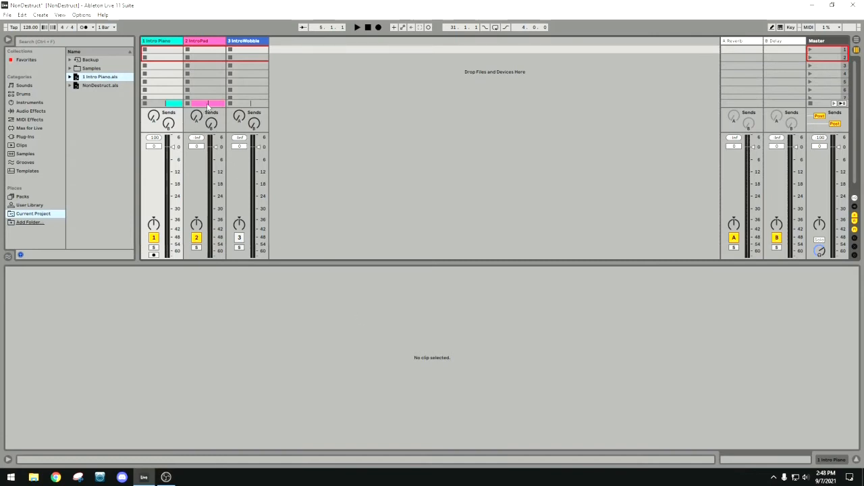
key(Tab)
click(744, 88)
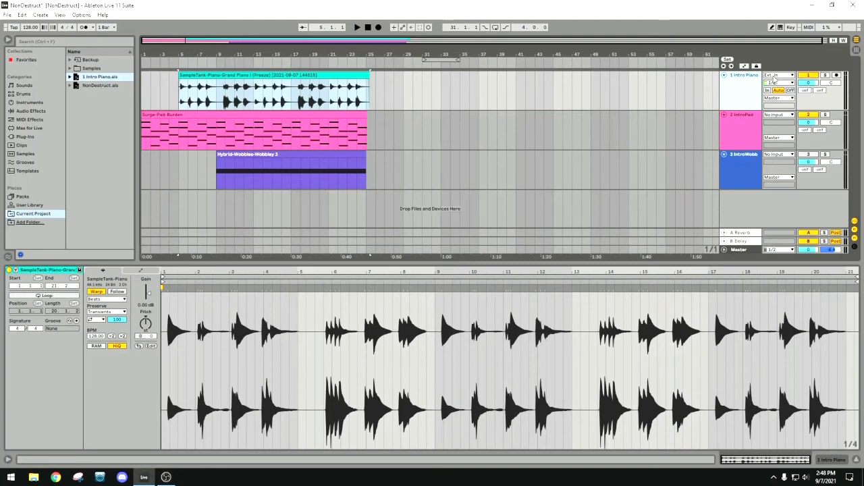
key(Tab)
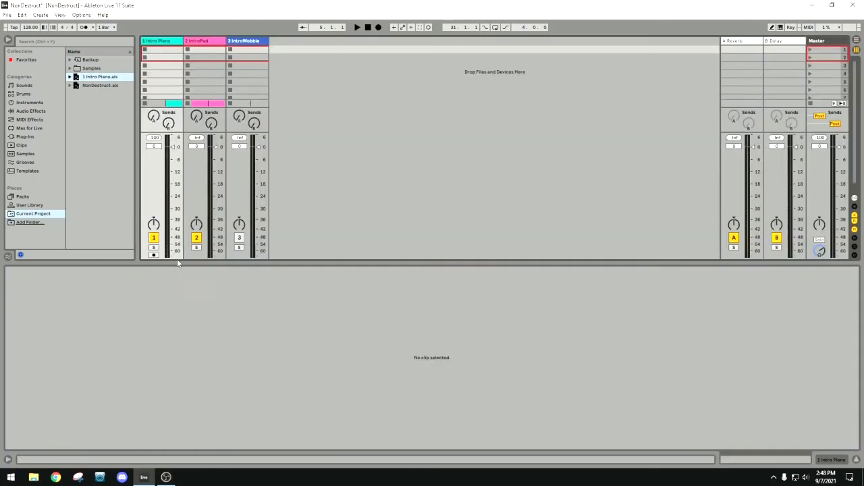
Enlarge the Session view's mixer area and set the Intro Piano track's audio input to No Input.
drag(177, 263, 197, 372)
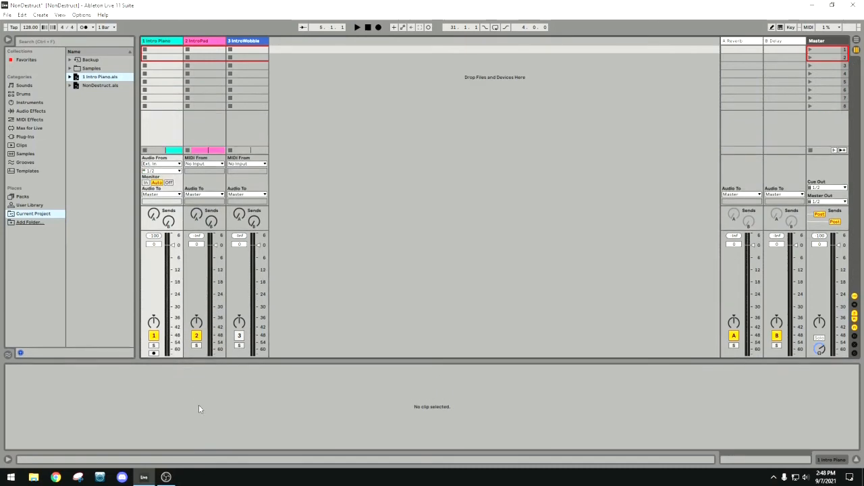
click(165, 166)
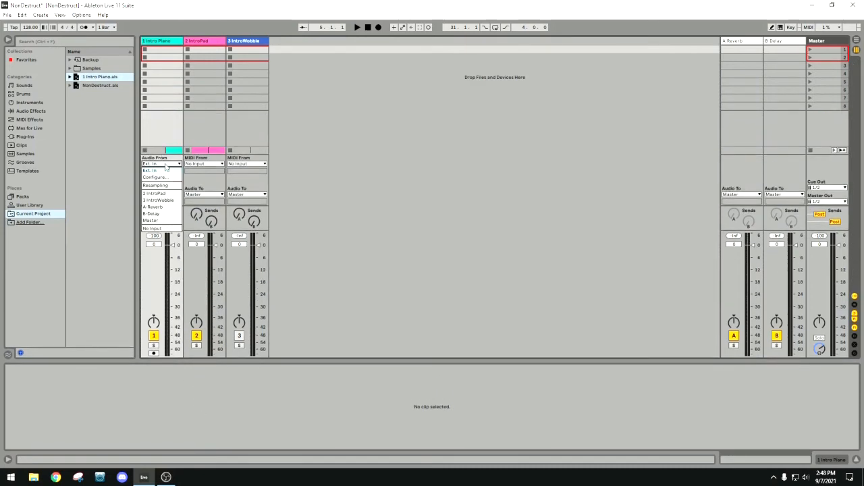
click(166, 229)
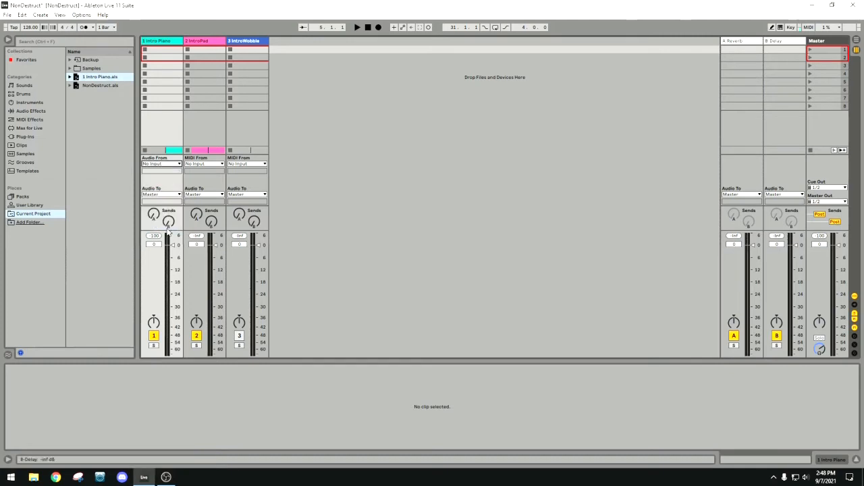
Switch the Intro Piano track's audio input to Ext. In and back to No Input.
click(174, 164)
click(168, 172)
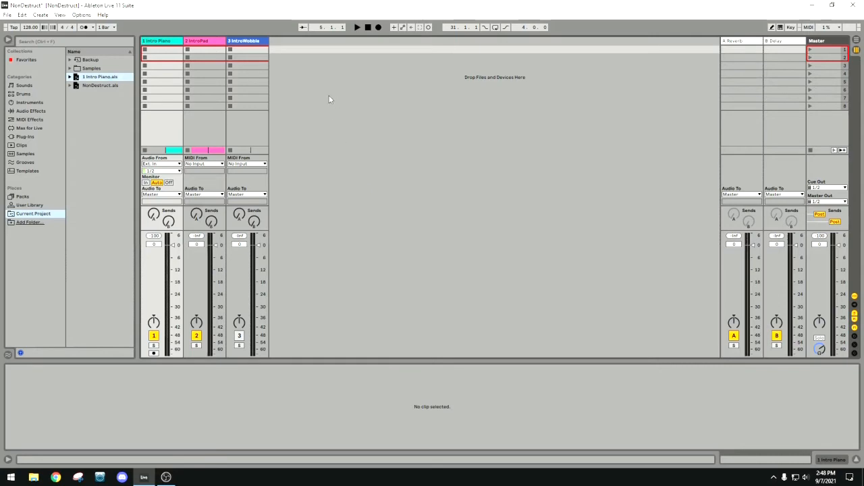
click(162, 164)
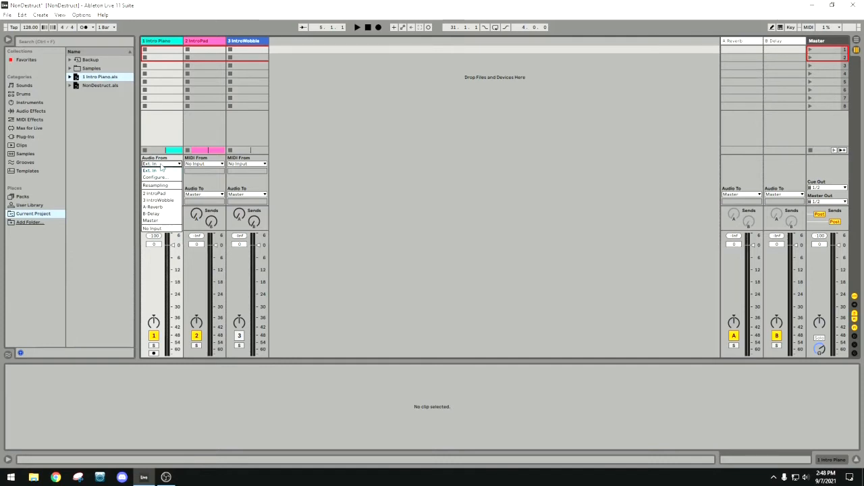
click(169, 228)
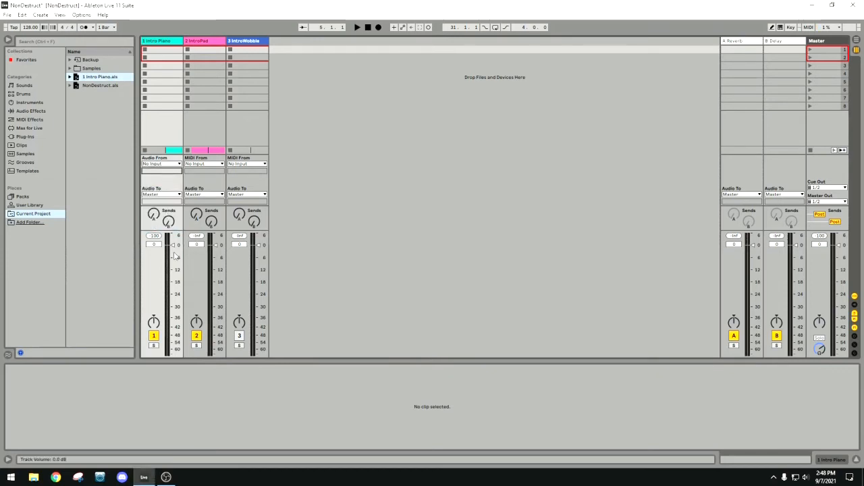
Check the Intro Piano track's input choices and output routing in both the Arrangement and Session views.
key(Tab)
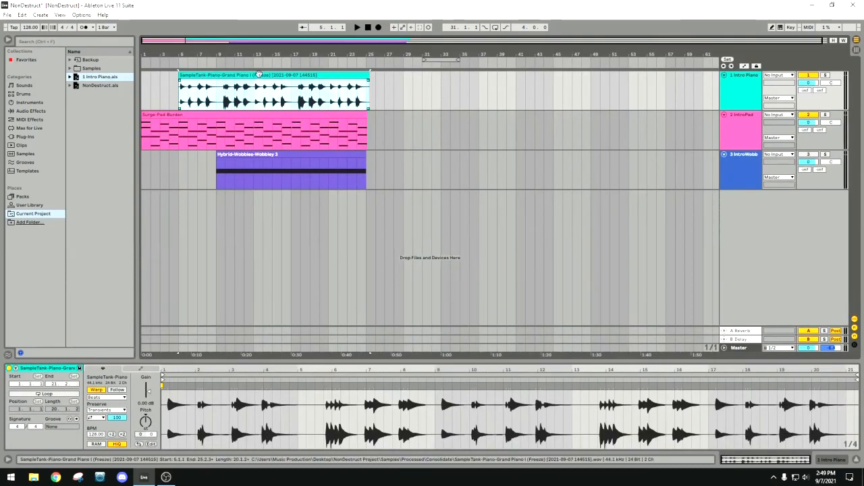
click(780, 75)
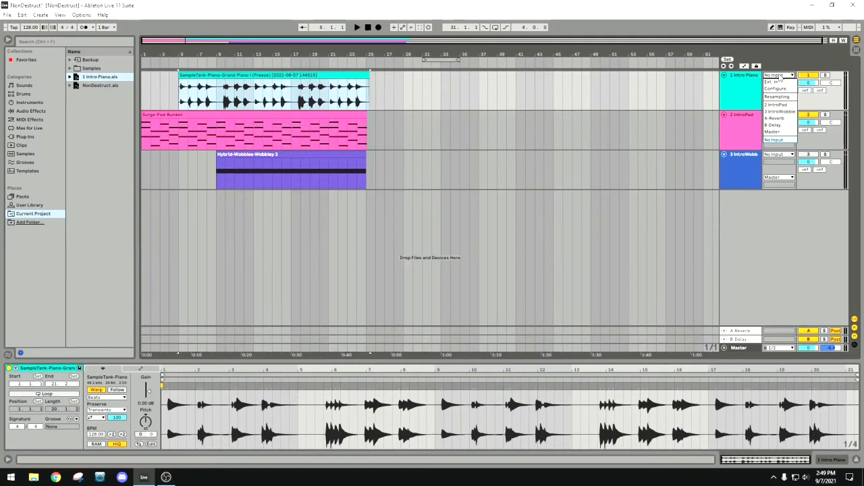
click(680, 83)
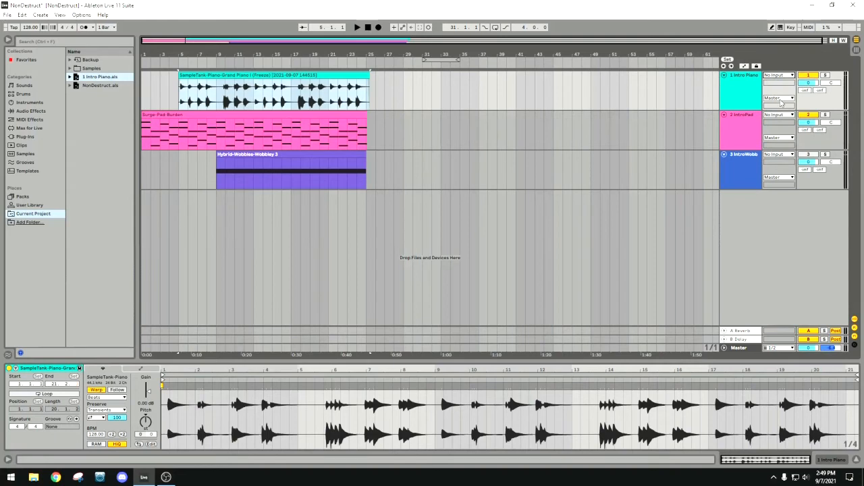
key(Tab)
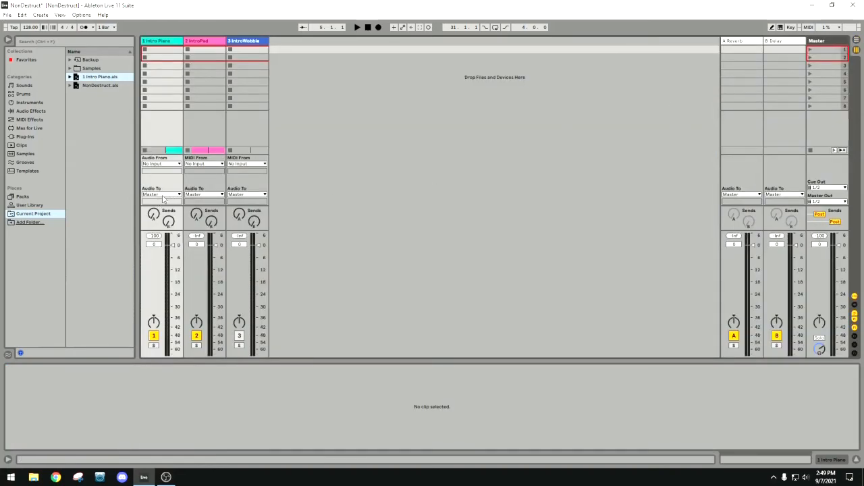
key(Tab)
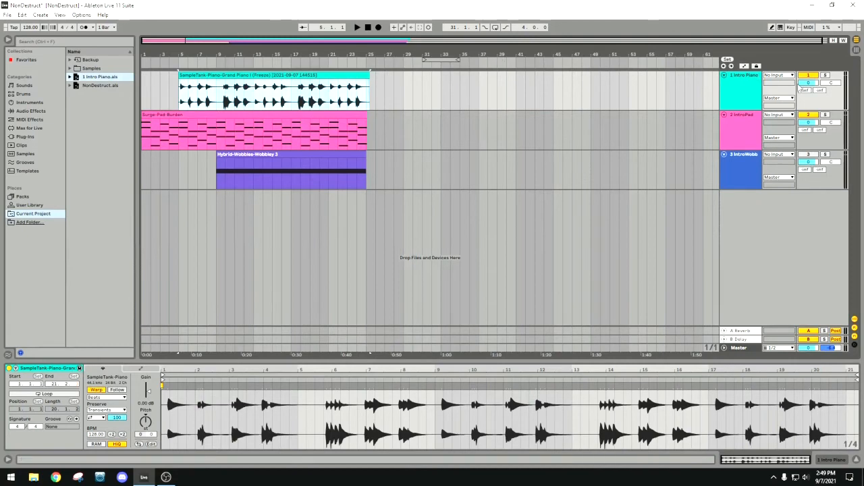
key(Tab)
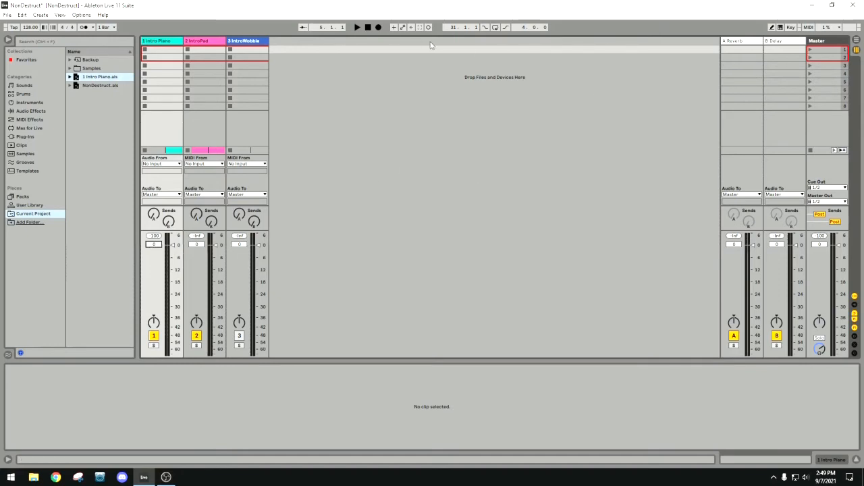
key(Tab)
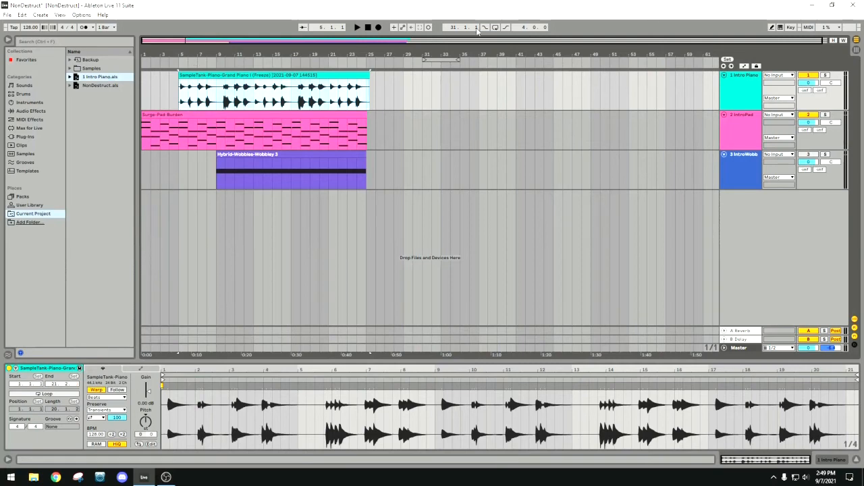
Deactivate the IntroPad track and briefly play the arrangement with only the Intro Piano audible.
click(810, 115)
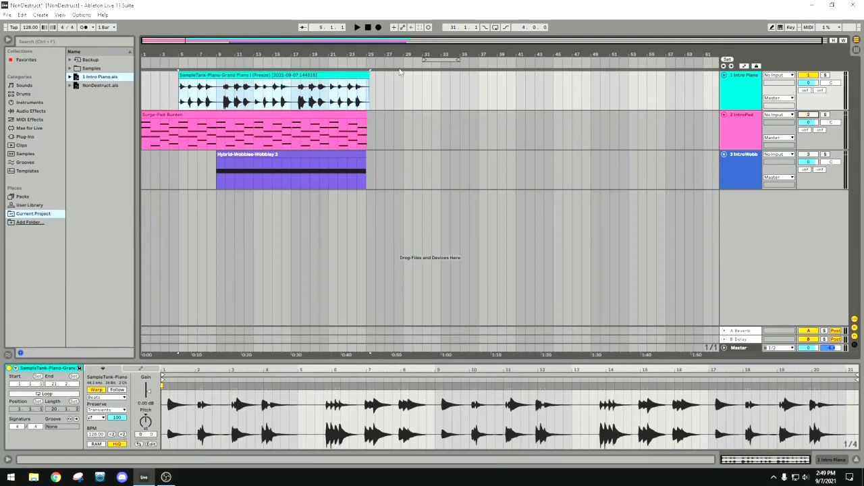
click(196, 63)
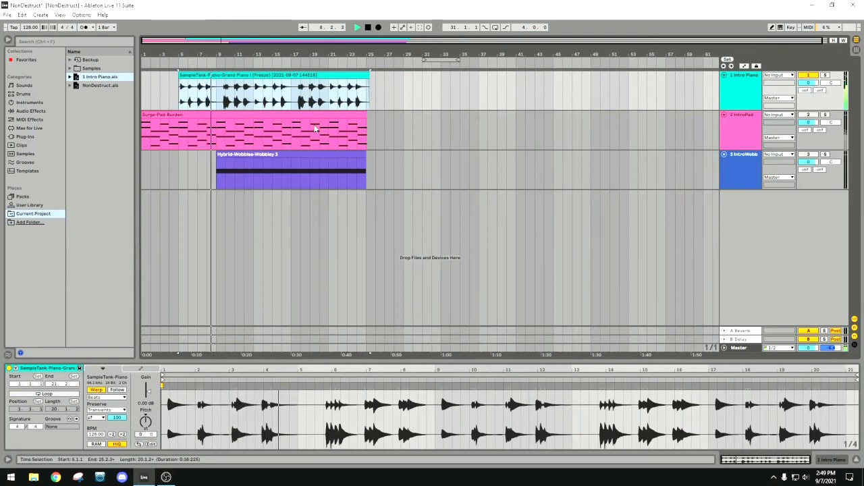
click(369, 29)
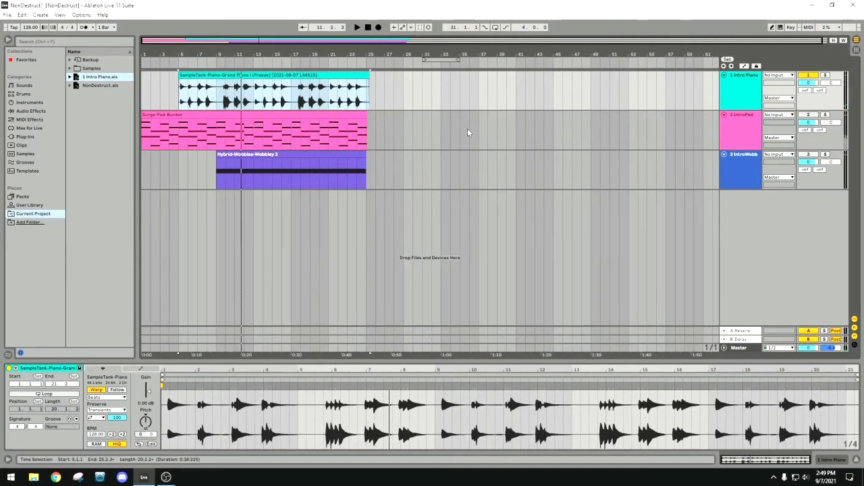
Play the set briefly in Session view to check the Intro Piano and master level meters.
key(Tab)
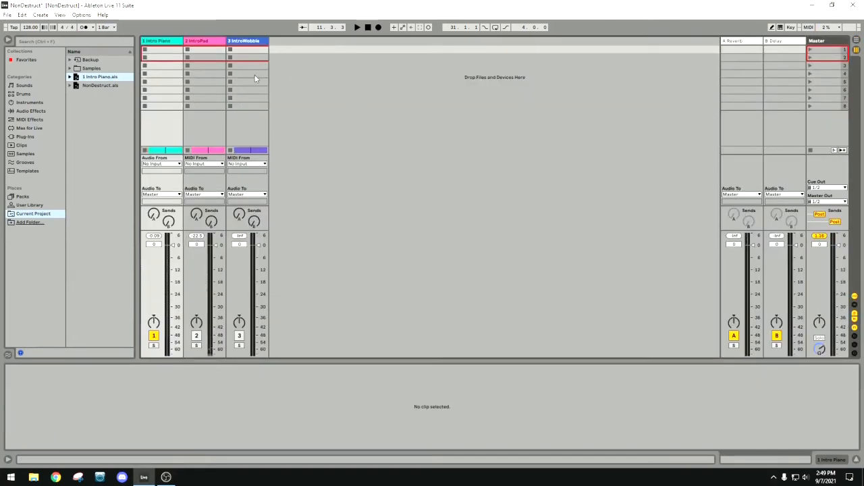
click(174, 42)
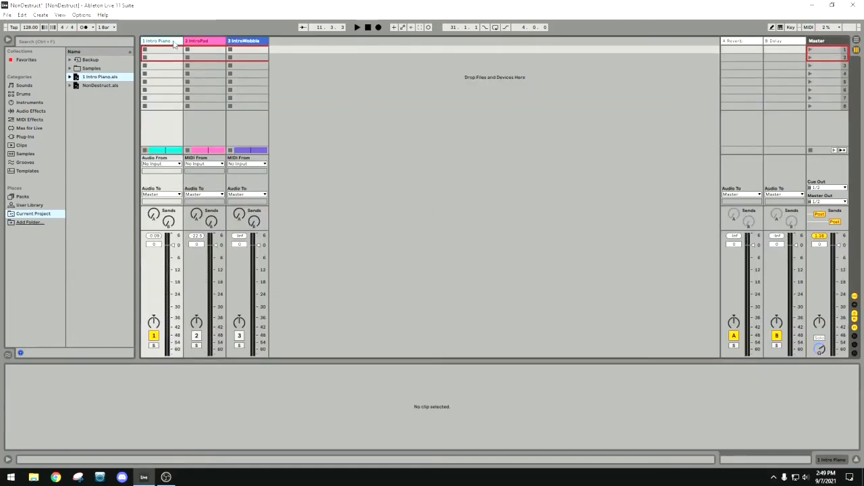
click(357, 27)
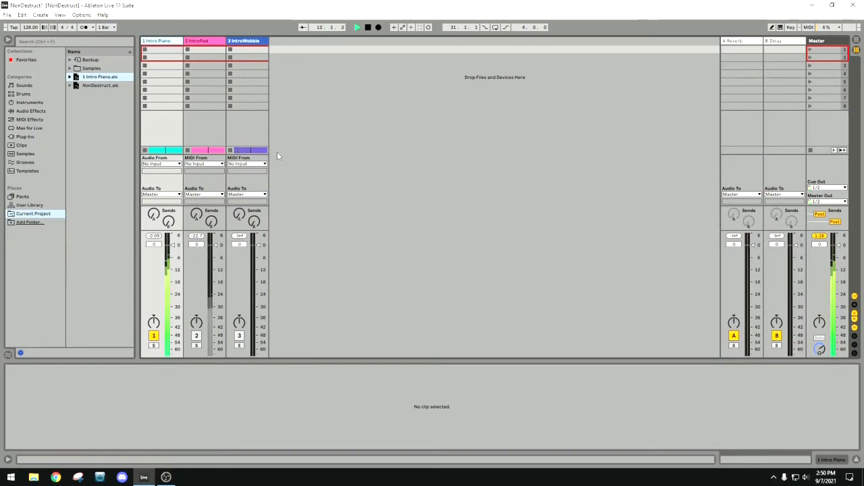
click(369, 28)
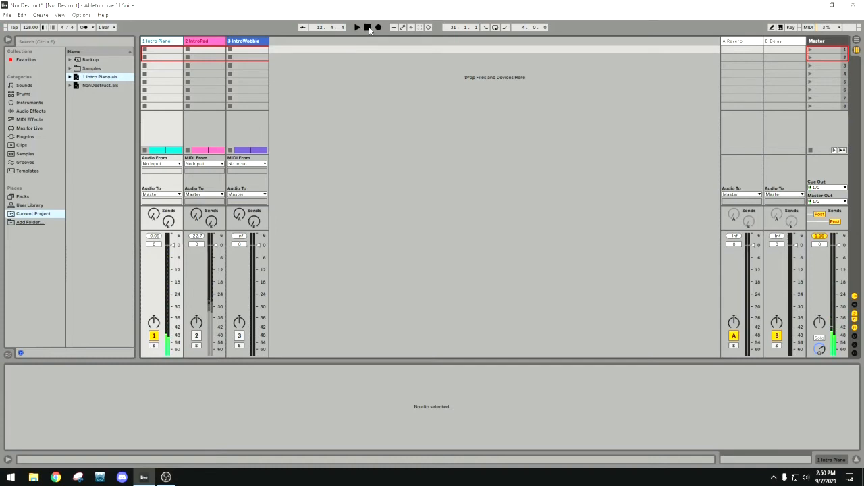
Select the IntroPad track in the arrangement and inspect its Surge-Pad-Burden MIDI clip.
click(213, 43)
key(Tab)
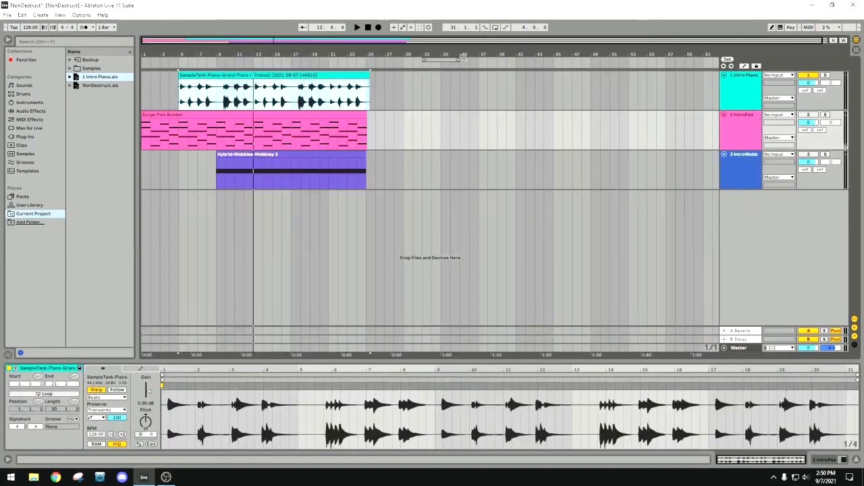
click(352, 117)
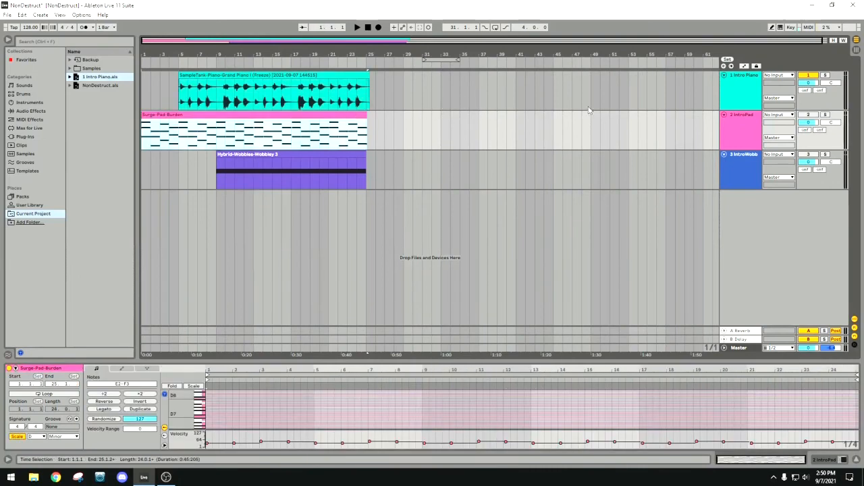
click(748, 128)
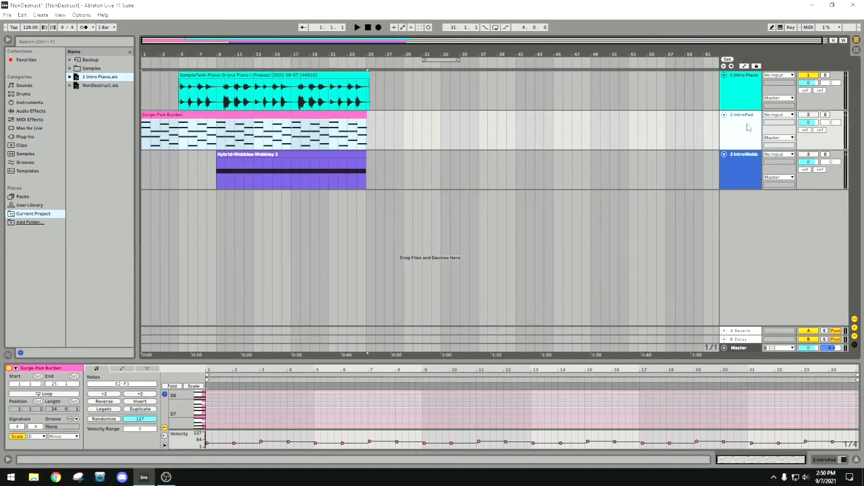
click(194, 115)
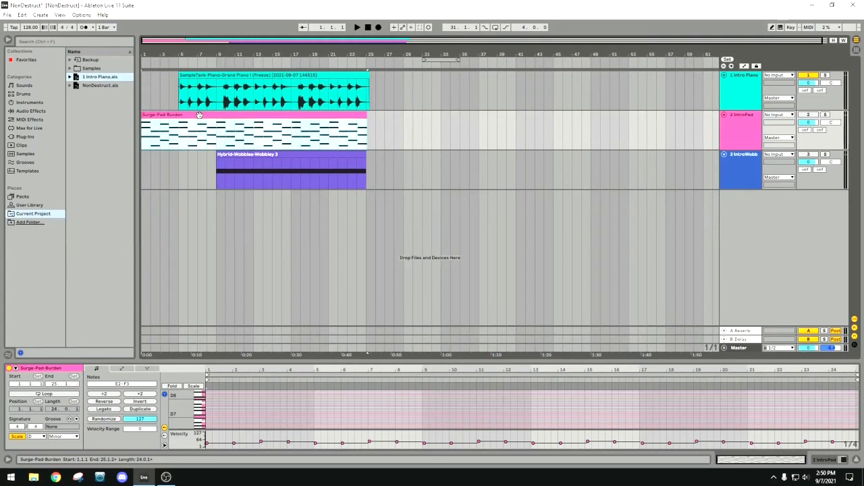
Open the IntroPad track's Surge instrument window and reposition it within the screen.
click(728, 135)
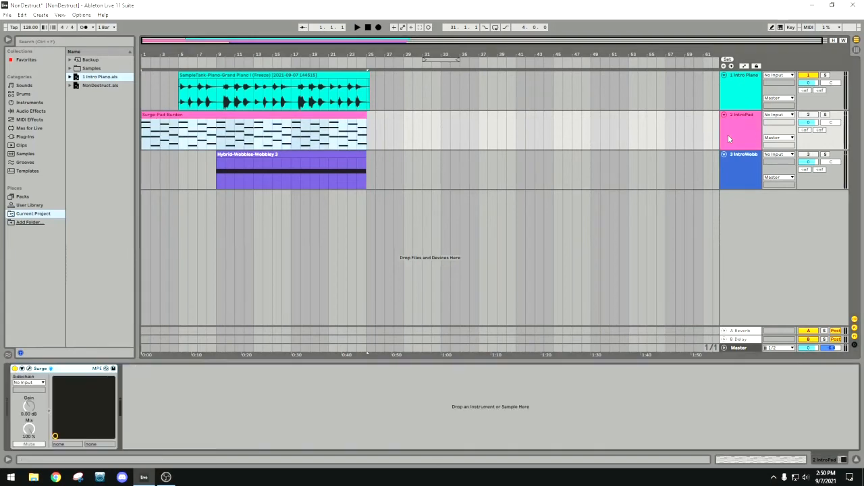
click(29, 368)
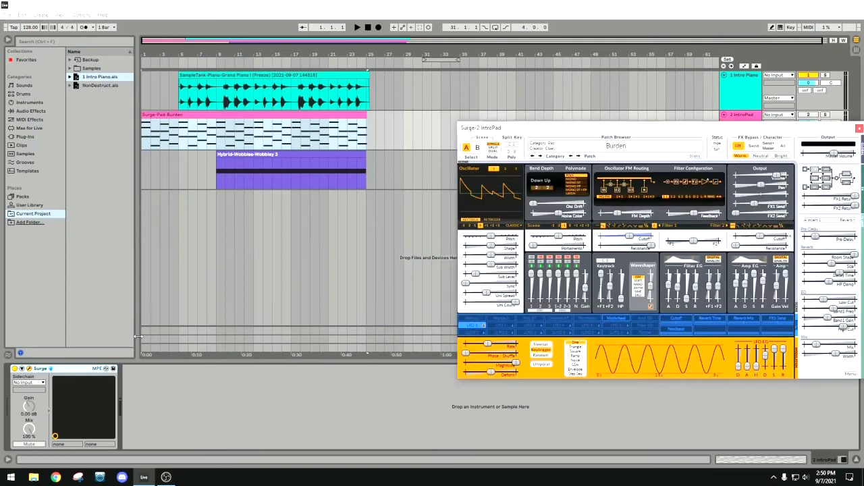
drag(672, 130, 638, 124)
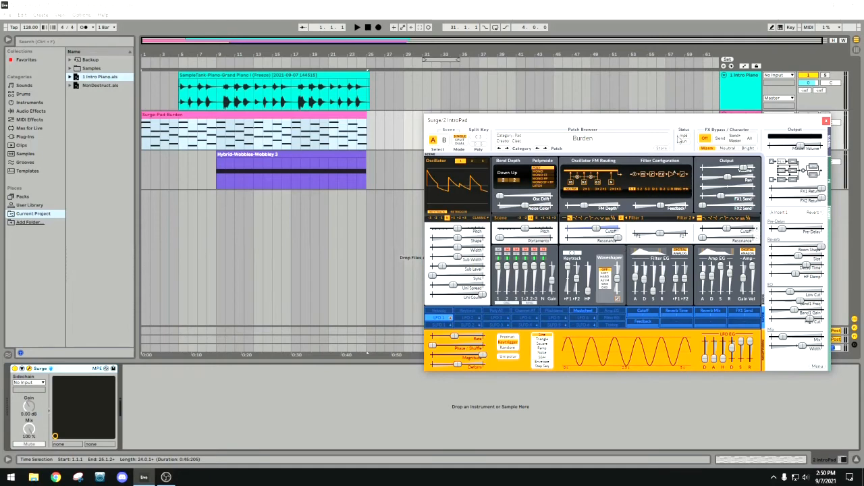
Check which preset is loaded in Surge's patch browser under the Pad category, leaving the patch unchanged.
click(529, 139)
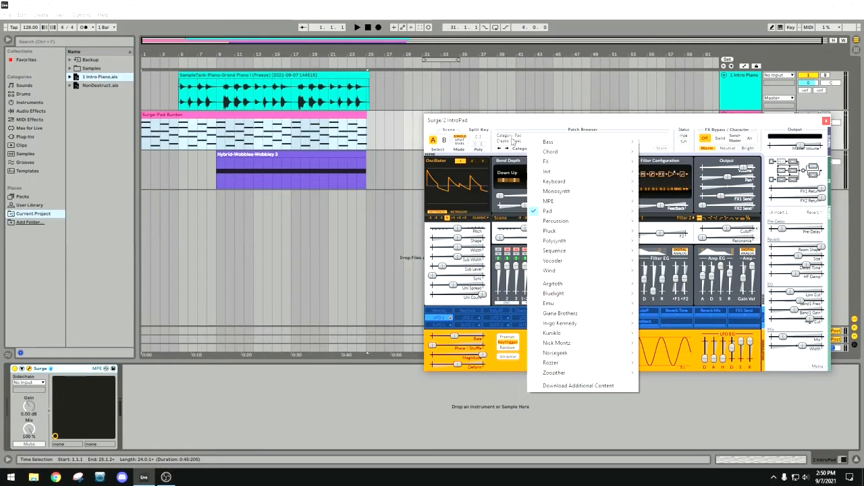
click(658, 141)
click(515, 140)
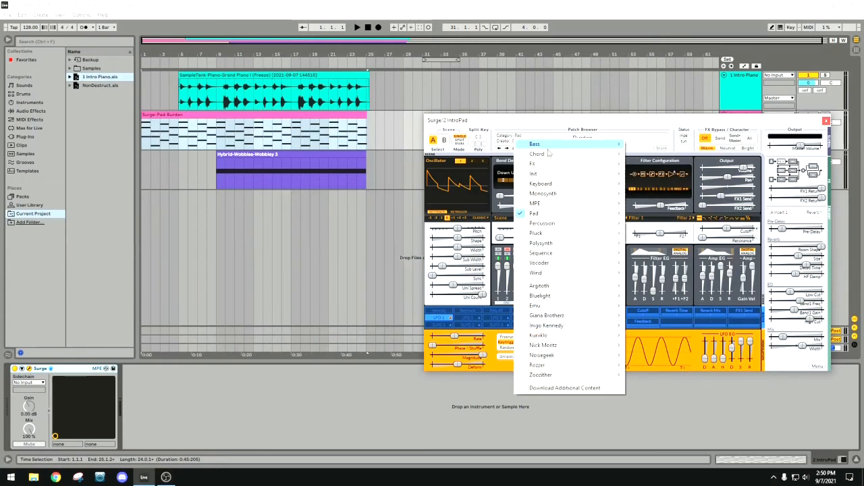
mouse_move(549, 154)
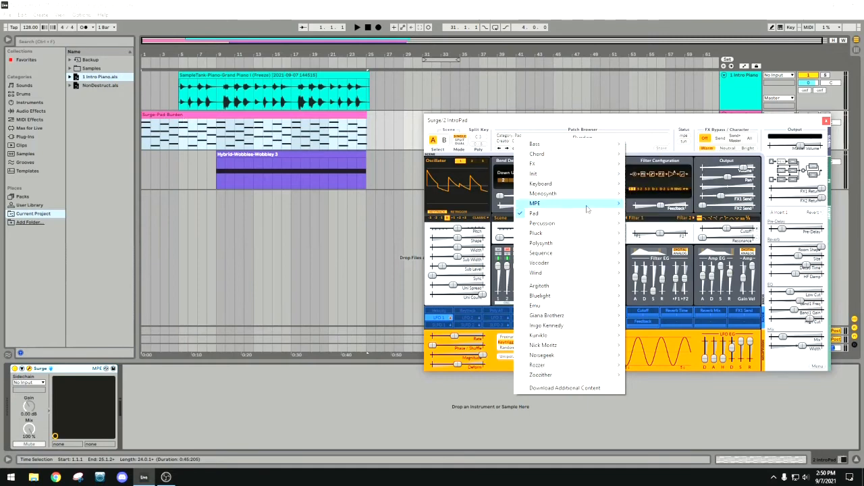
mouse_move(581, 215)
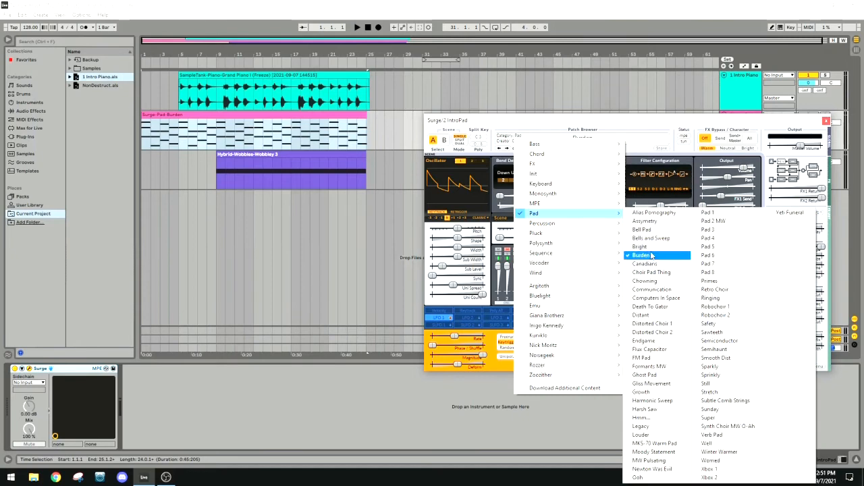
click(648, 97)
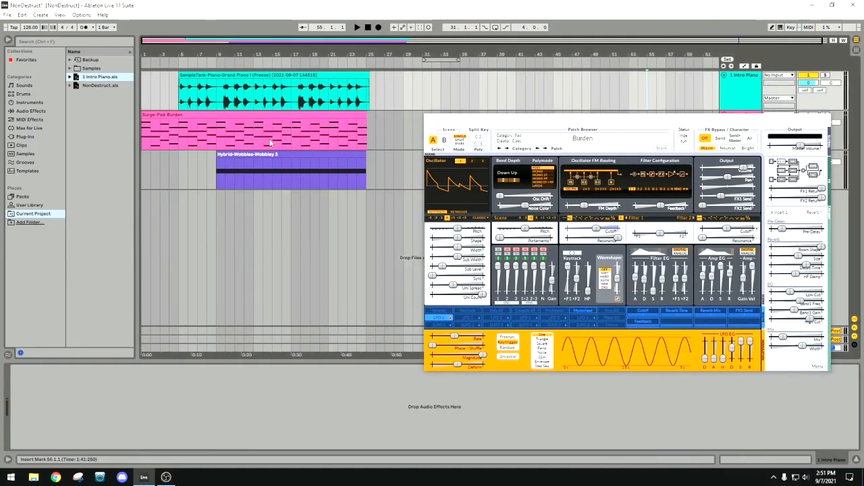
Close the Surge window and save the IntroPad track into the Current Project folder as 2 IntroPad.als.
click(189, 114)
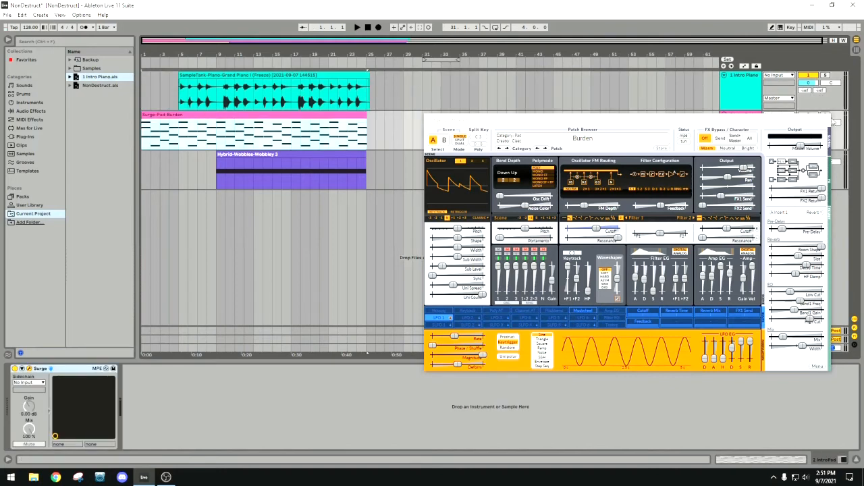
click(833, 118)
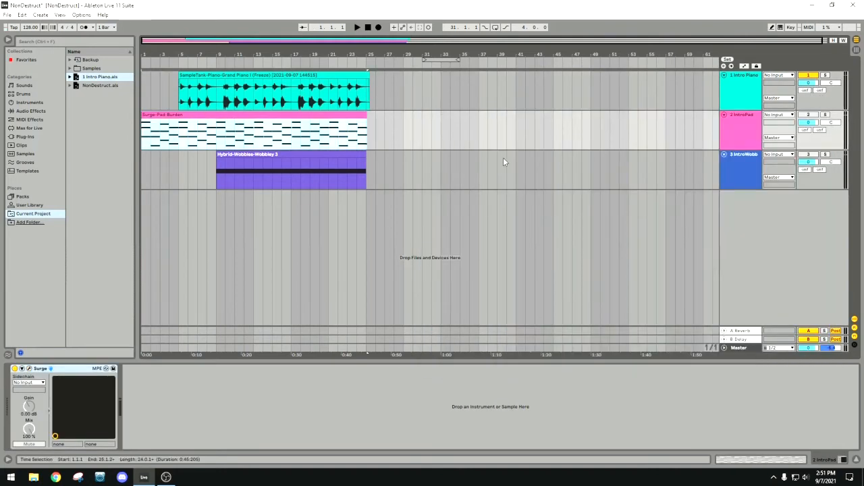
click(736, 123)
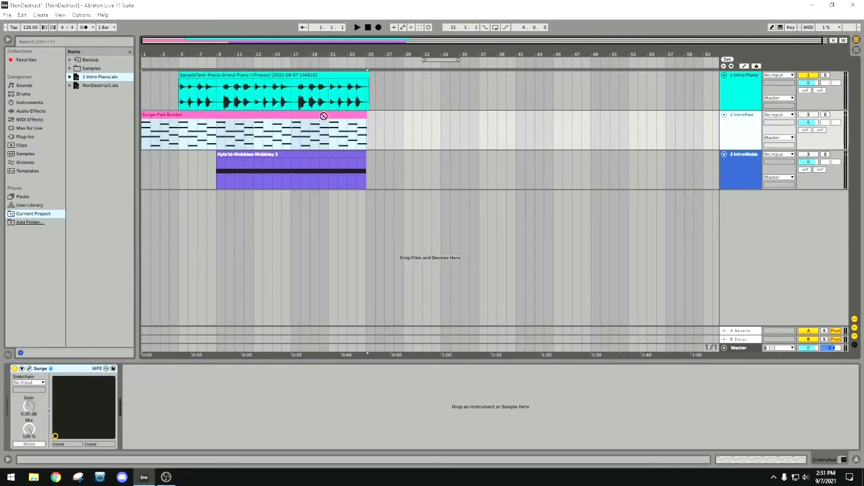
drag(115, 118, 99, 110)
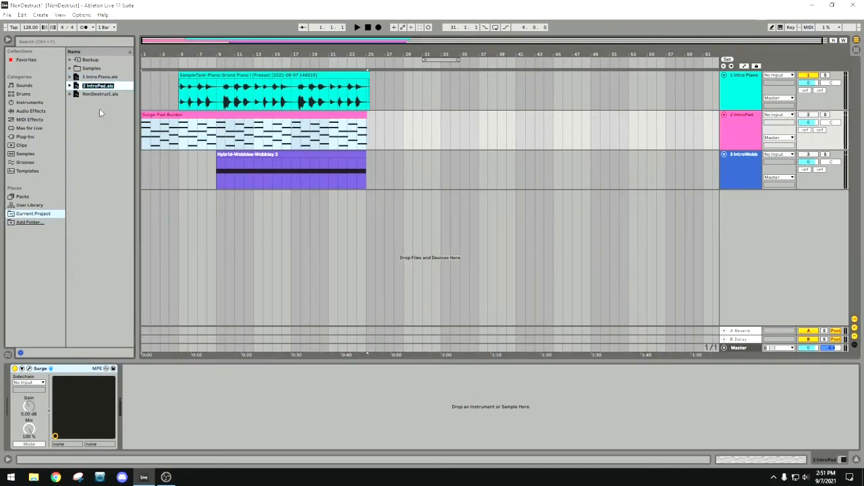
key(Return)
Activate the IntroPad track and freeze it.
right_click(746, 127)
click(699, 131)
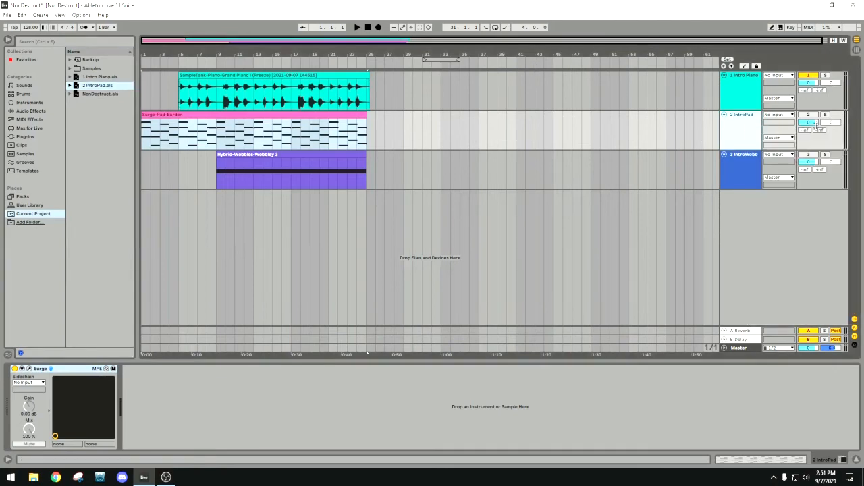
click(808, 116)
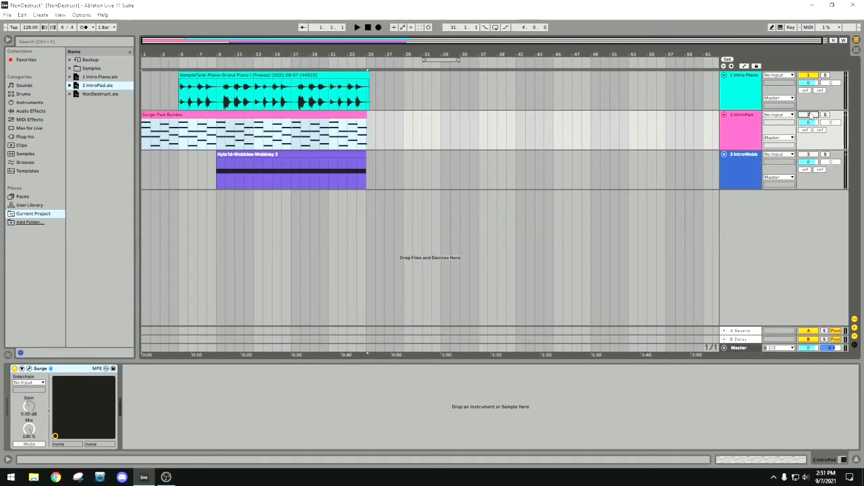
right_click(753, 127)
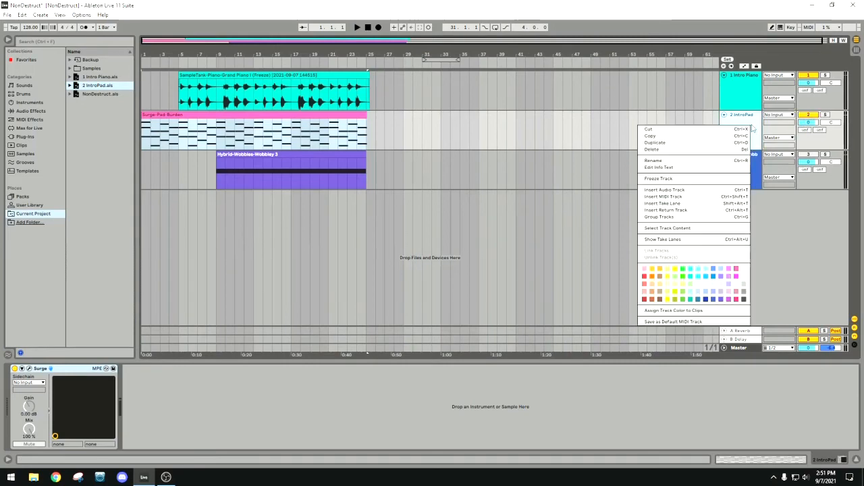
click(681, 179)
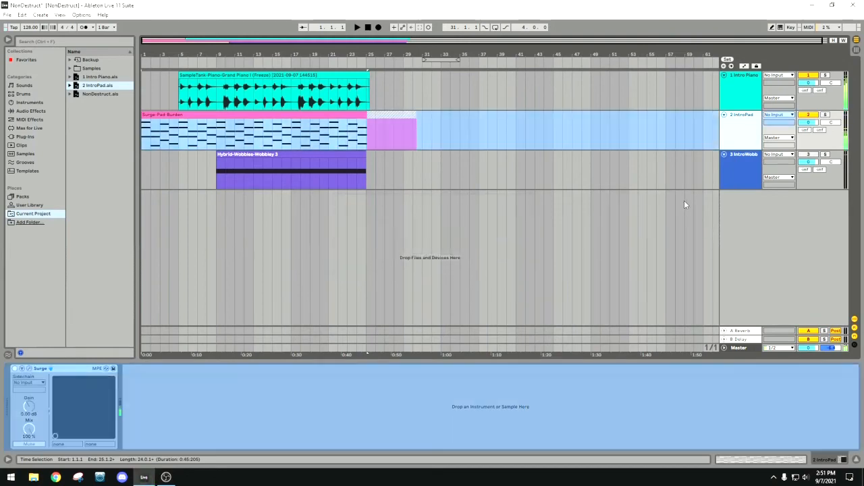
Inspect the freeze tail after the IntroPad clip and flatten the frozen track to audio.
mouse_move(507, 50)
mouse_down()
mouse_move(504, 68)
mouse_move(505, 50)
mouse_up()
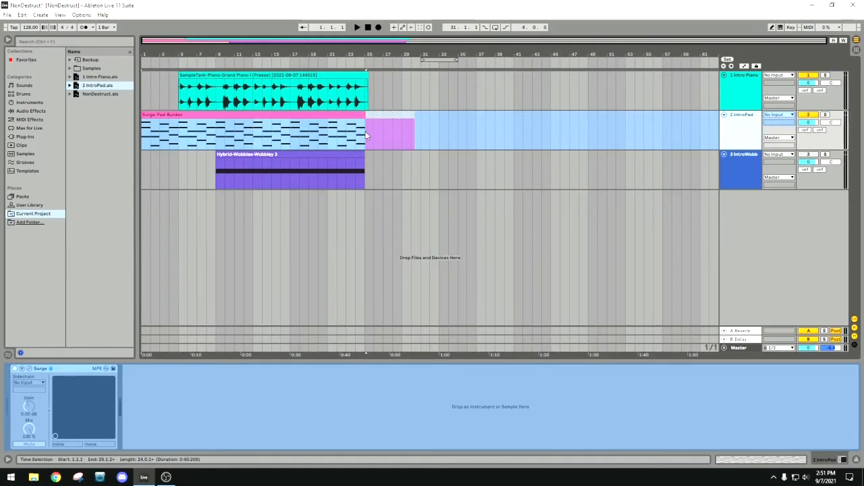
click(415, 140)
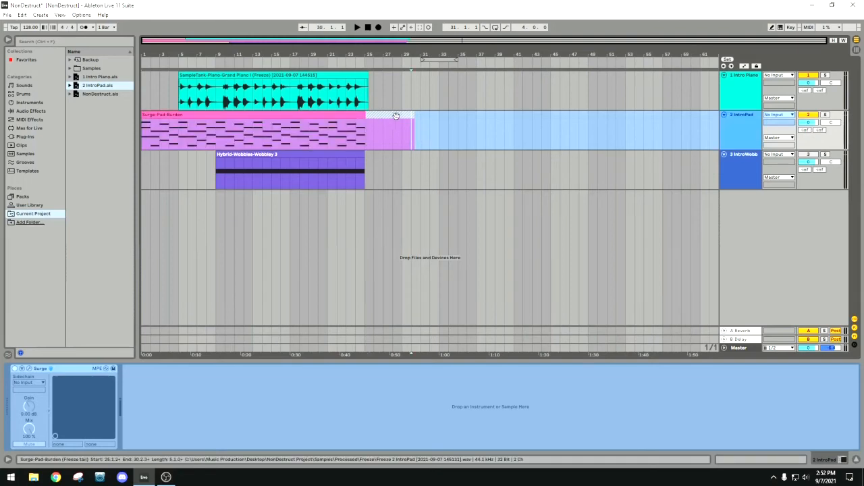
click(397, 157)
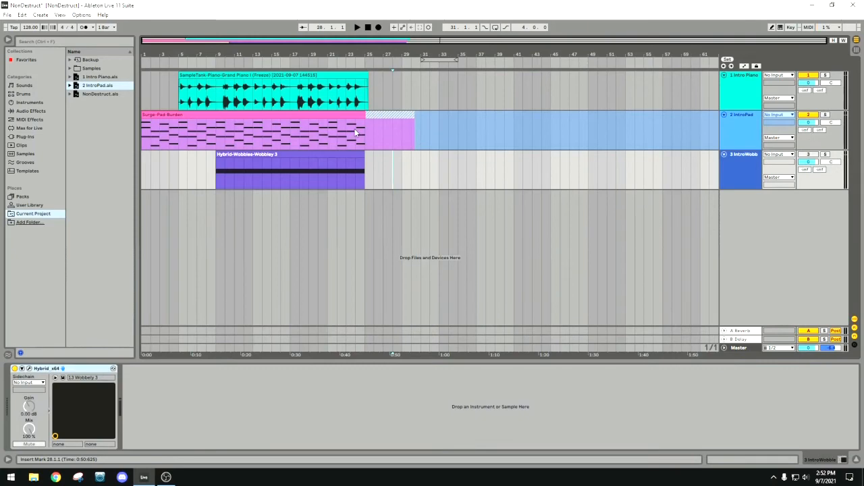
right_click(738, 122)
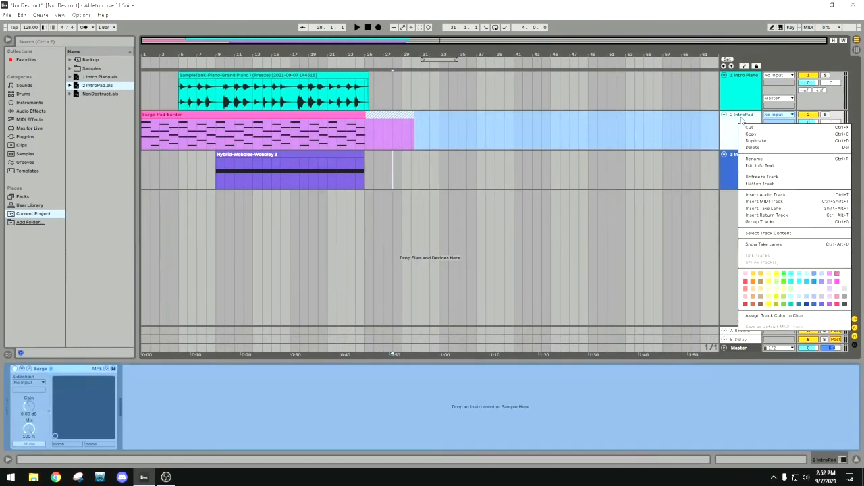
click(767, 184)
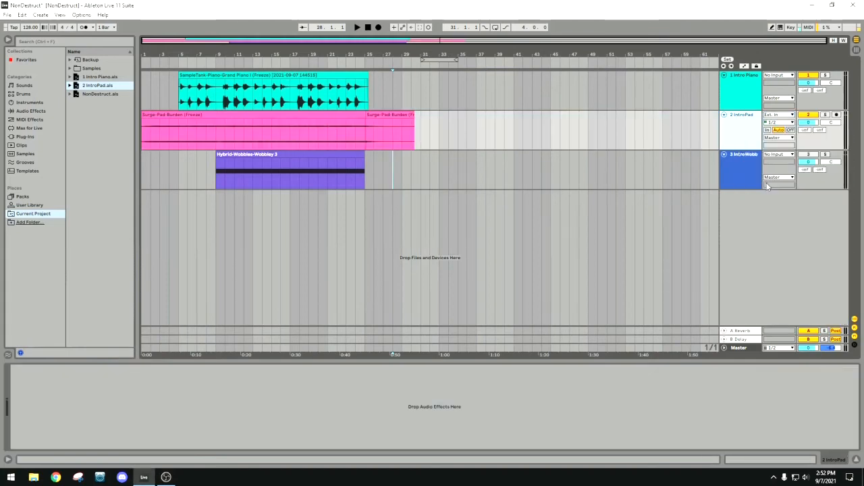
Examine the boundary between the flattened Surge-Pad-Burden clip and its freeze tail up close.
click(741, 102)
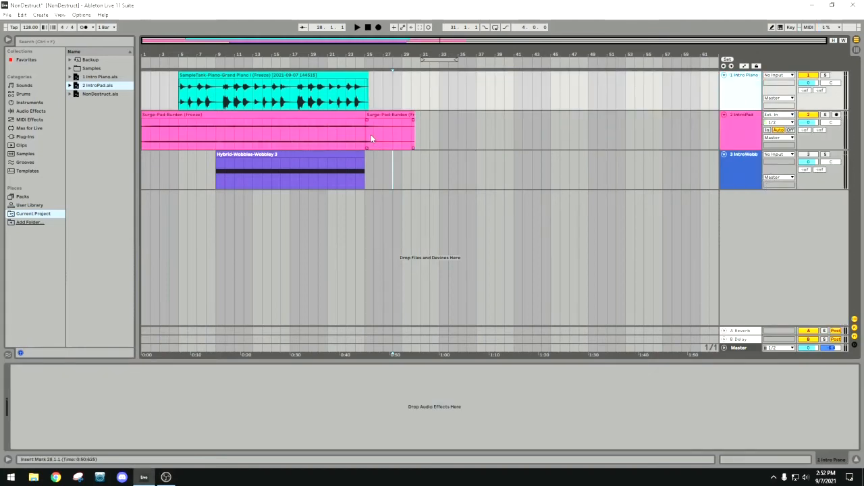
drag(381, 54, 380, 102)
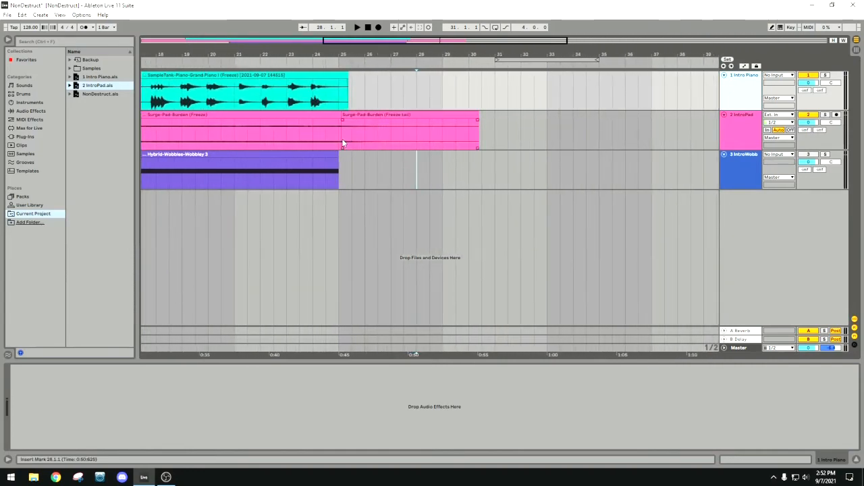
drag(342, 142, 417, 142)
drag(443, 54, 402, 10)
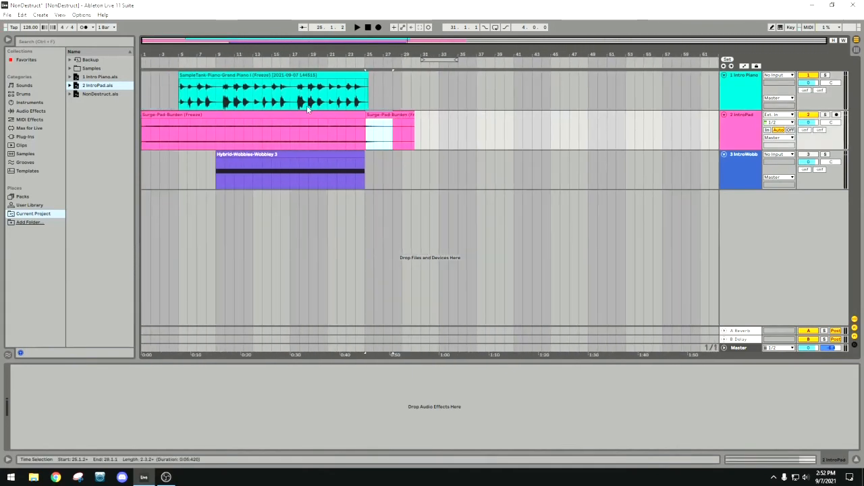
Consolidate the flattened Surge-Pad-Burden clip and its freeze tail into one audio clip.
click(230, 115)
key(Tab)
key(Tab)
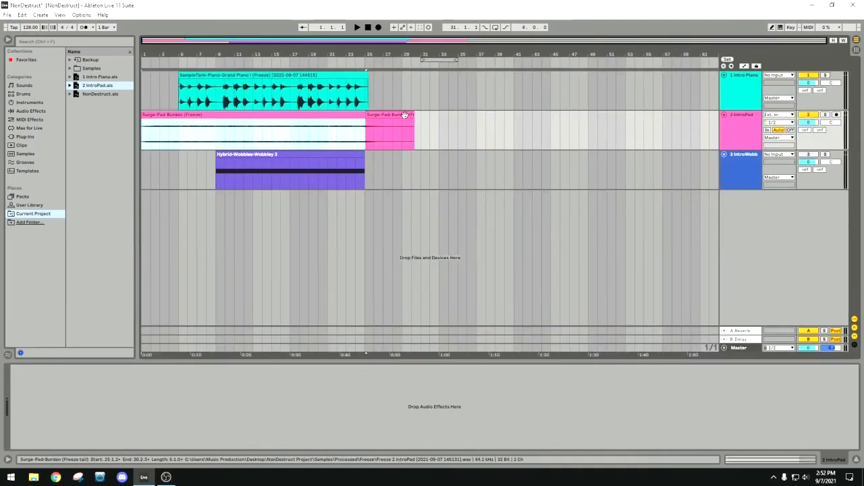
click(405, 116)
right_click(406, 119)
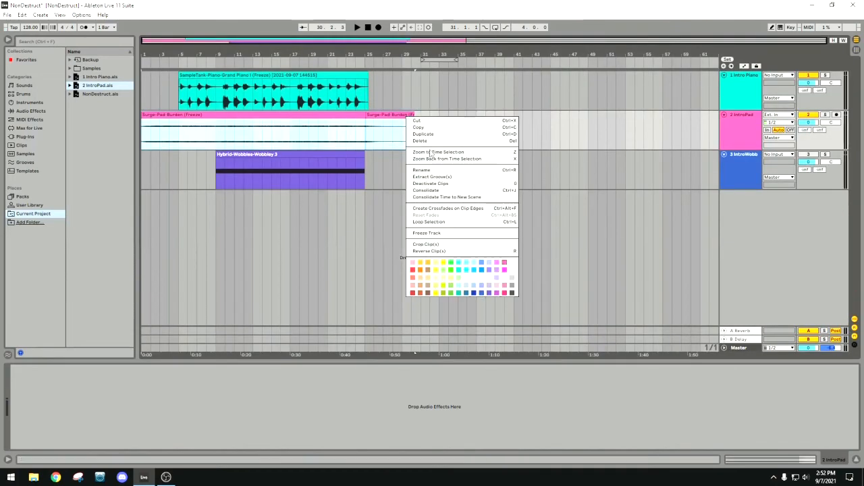
click(439, 191)
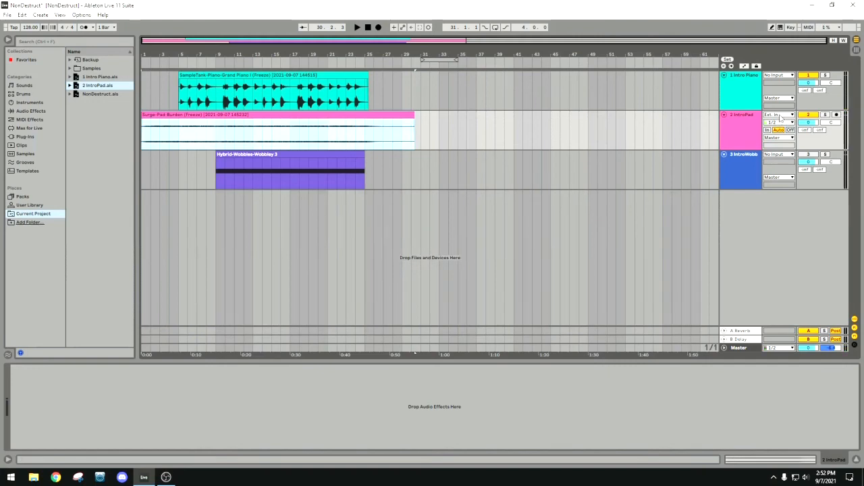
Set the IntroPad track's audio source to No Input and reset its consolidated clip's gain to 0 dB.
click(780, 115)
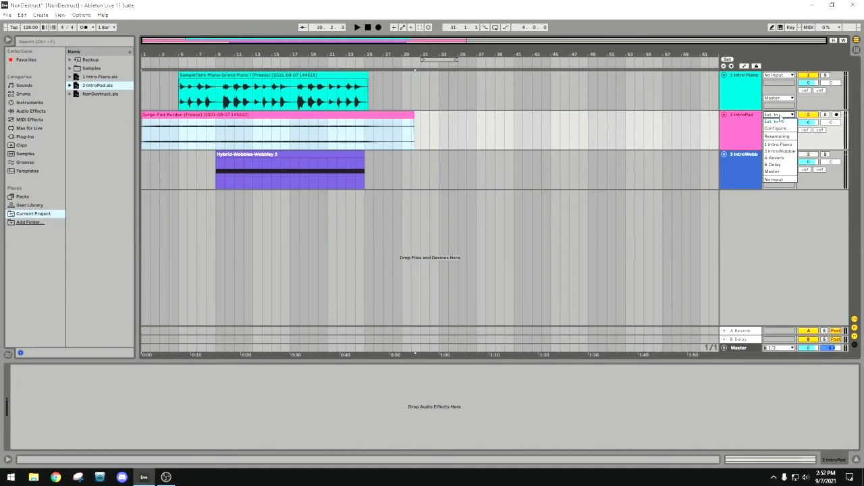
click(782, 180)
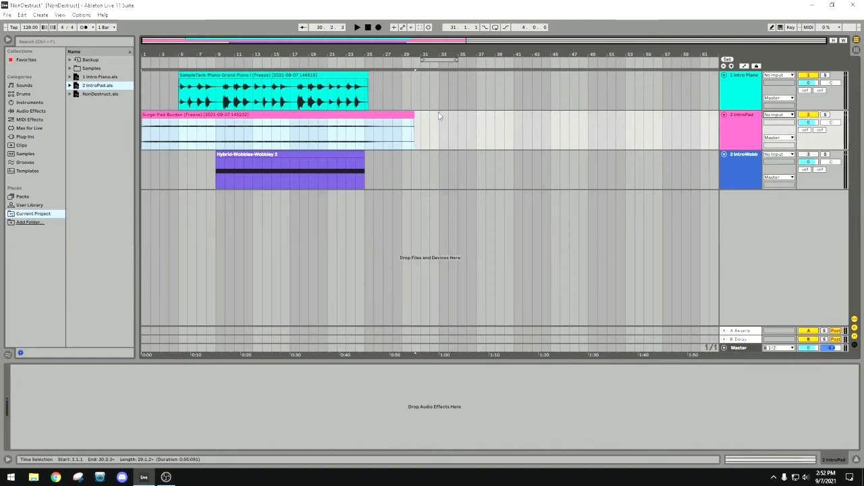
double_click(382, 116)
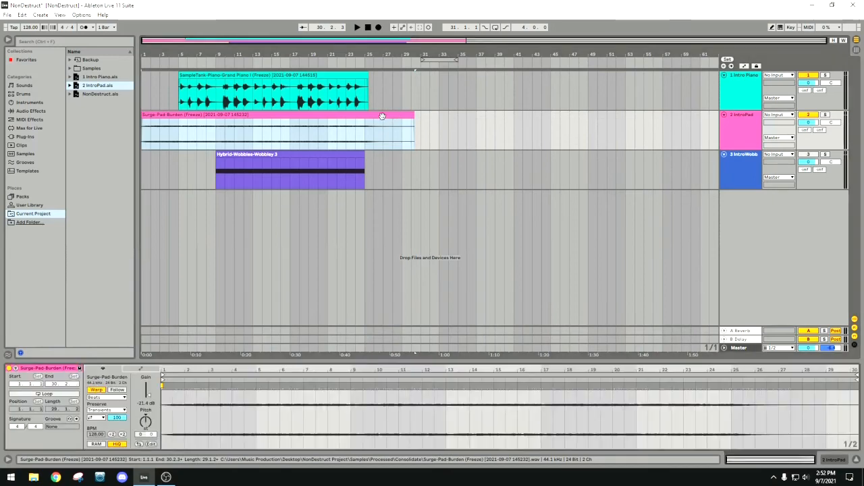
double_click(150, 399)
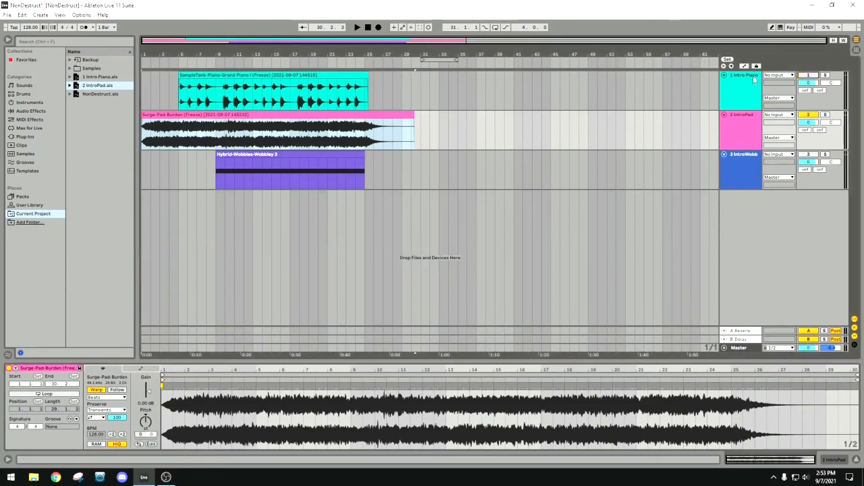
Play the set with only IntroPad active, first in the arrangement and then in Session view to check its level meters.
click(210, 62)
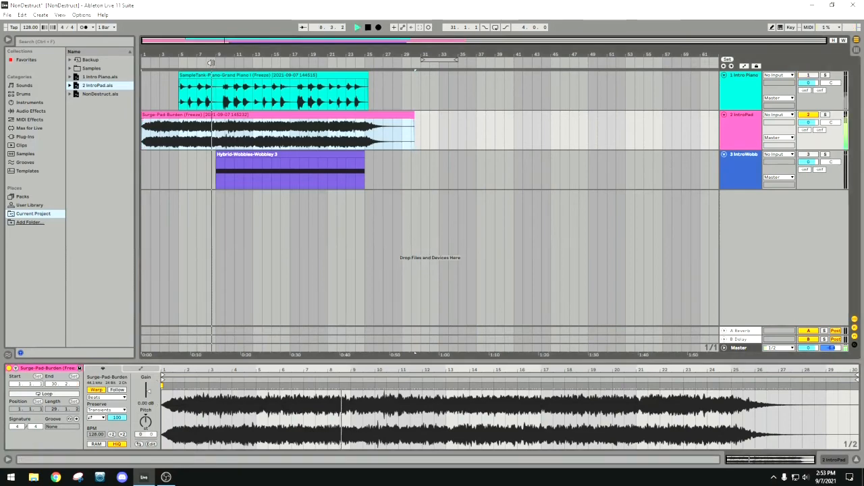
click(368, 26)
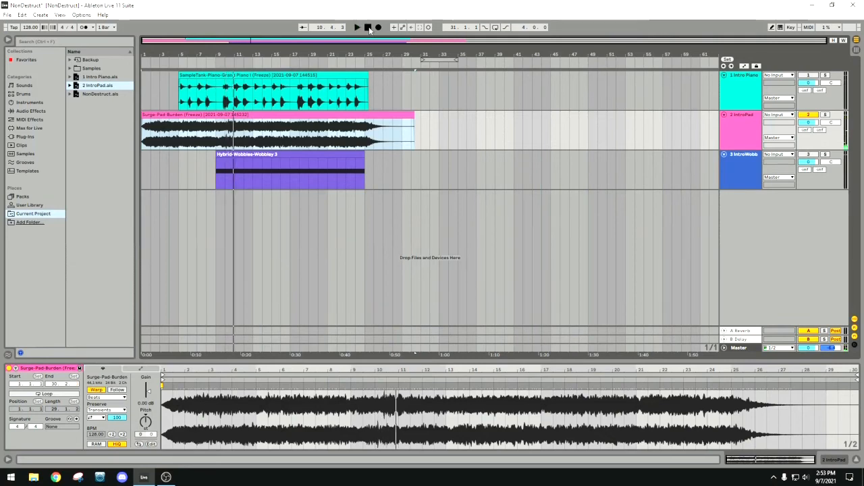
key(Tab)
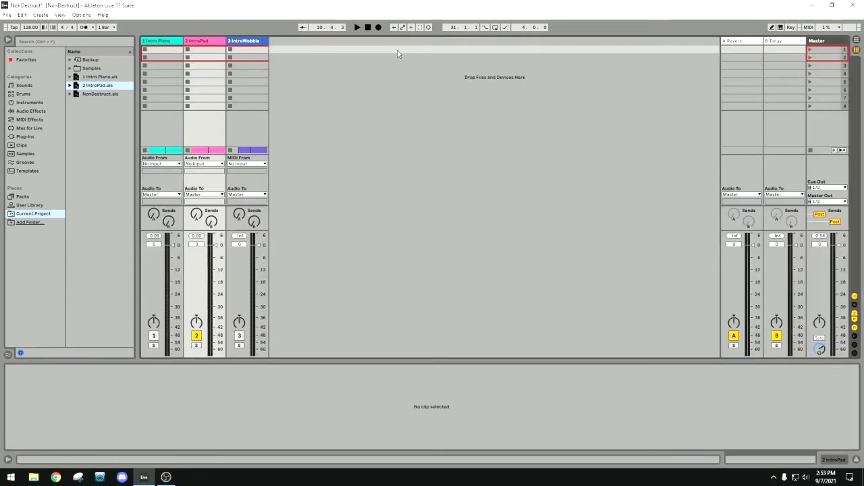
click(358, 27)
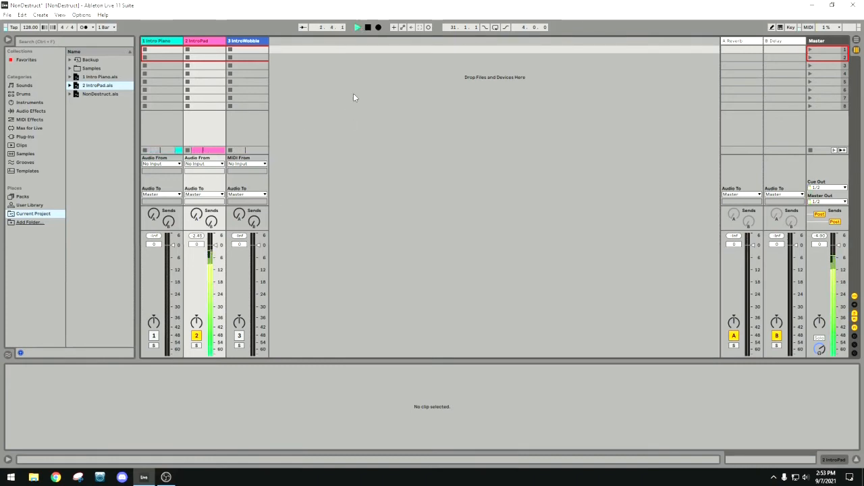
click(368, 29)
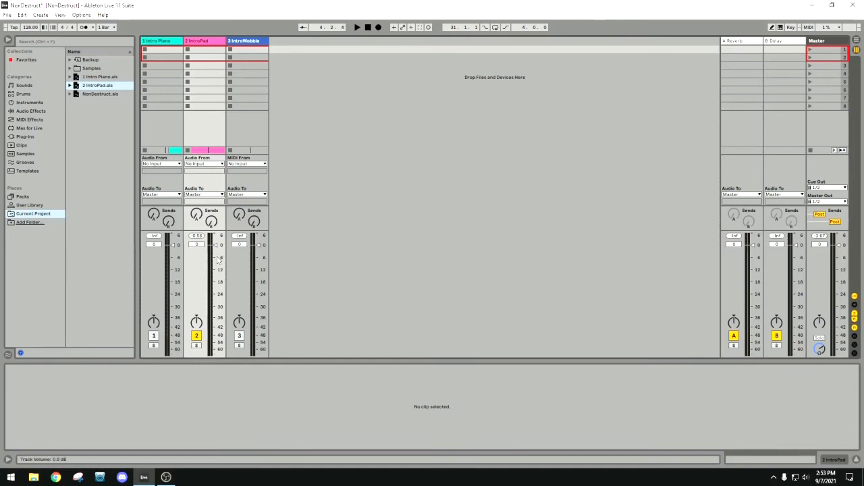
Try lowering the IntroPad track's volume to -6.3 dB, and reset its fader to 0 dB.
drag(215, 248, 215, 287)
drag(215, 340, 216, 341)
drag(215, 341, 216, 258)
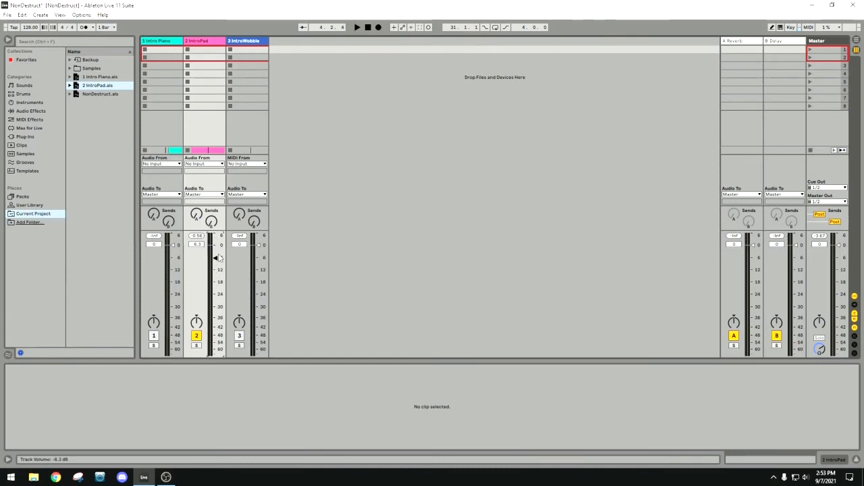
double_click(200, 245)
click(213, 46)
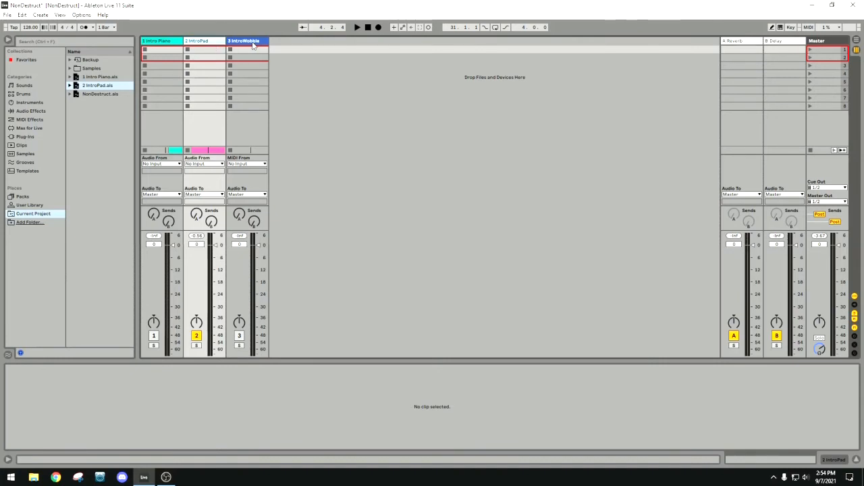
Enlarge the waveform view of the IntroPad track's consolidated clip and lower the clip's gain to -6.07 dB.
key(Tab)
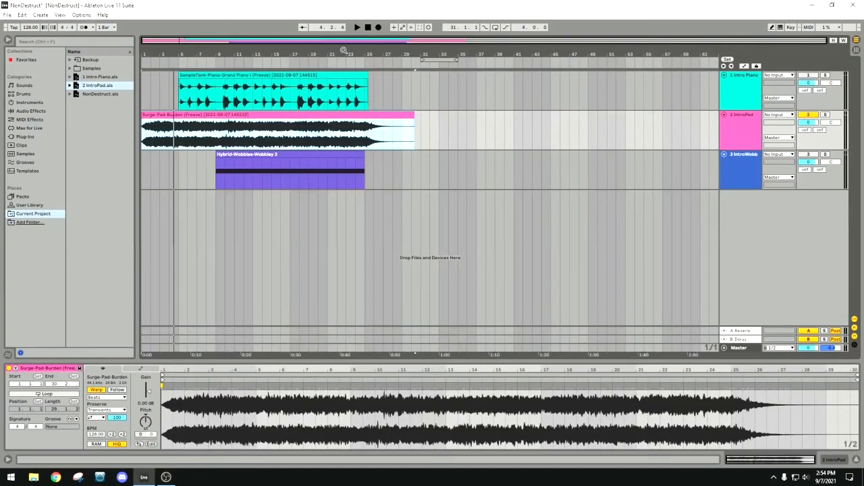
click(279, 116)
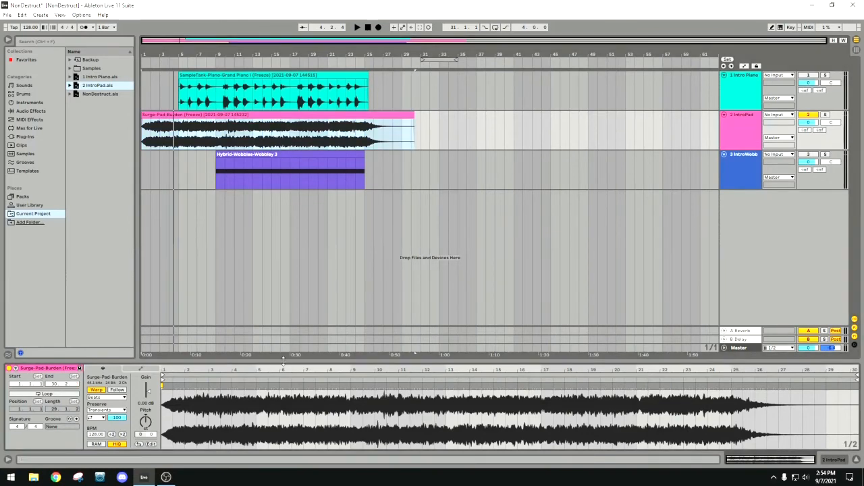
drag(283, 360, 284, 228)
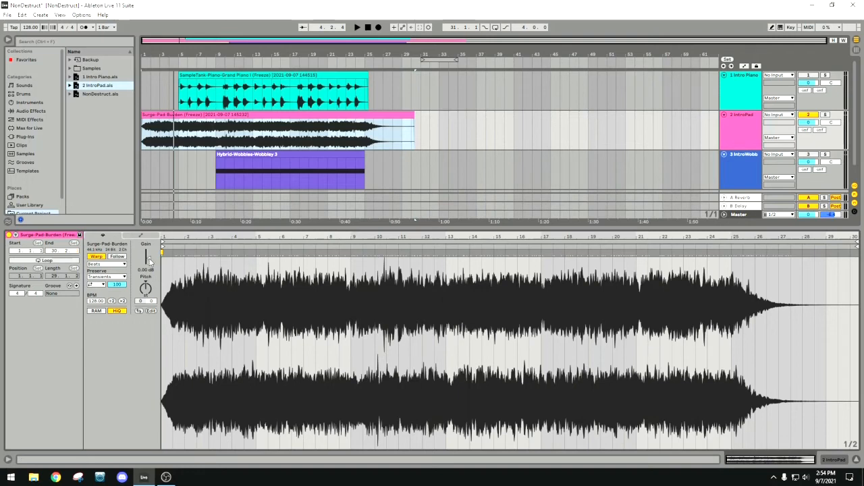
drag(147, 258, 148, 271)
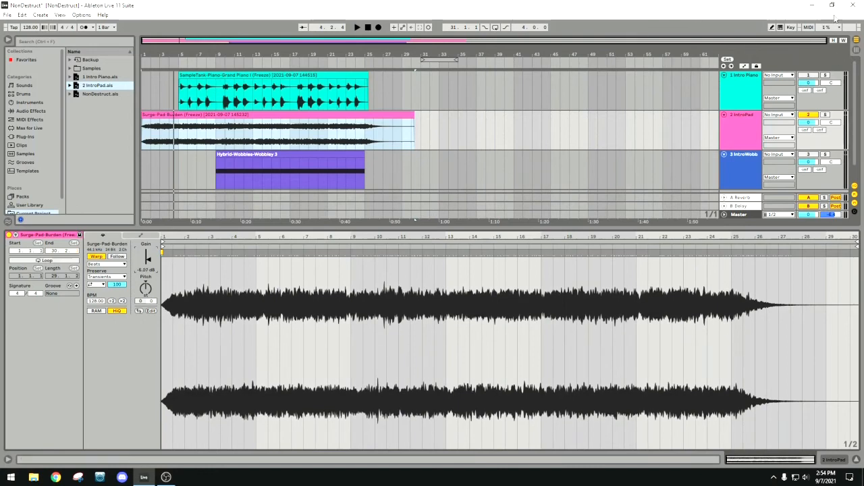
Play the set in Session view to check IntroPad's level and try lowering its track volume to -2.4 dB.
key(Tab)
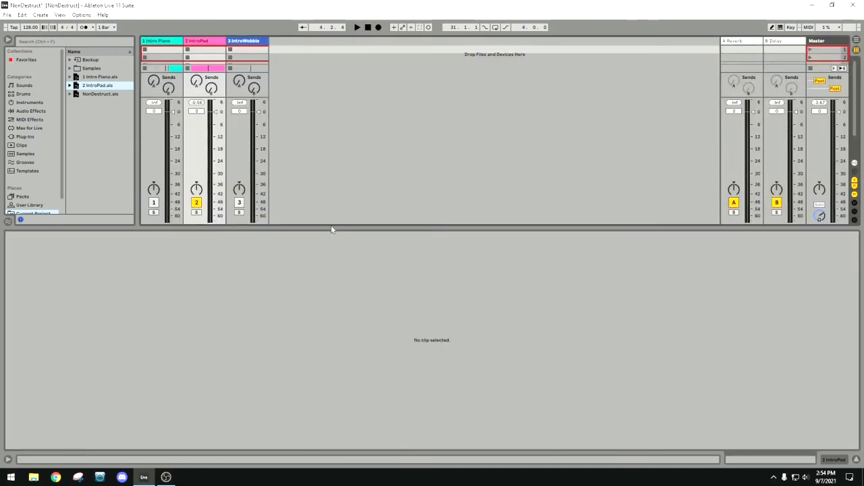
drag(332, 227, 335, 341)
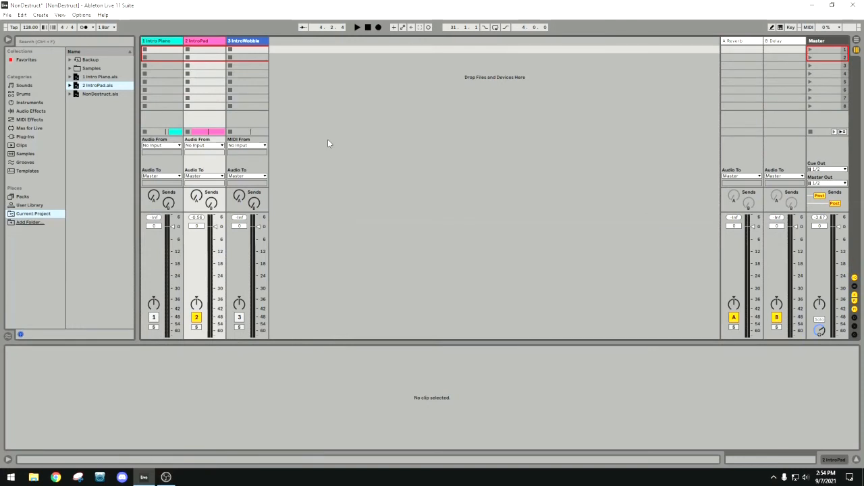
click(357, 28)
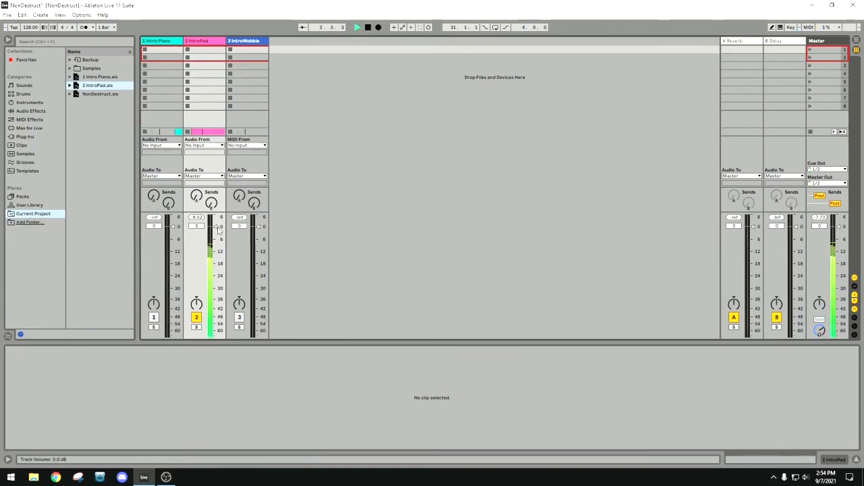
mouse_move(219, 230)
mouse_down()
mouse_move(215, 236)
mouse_move(215, 228)
mouse_up()
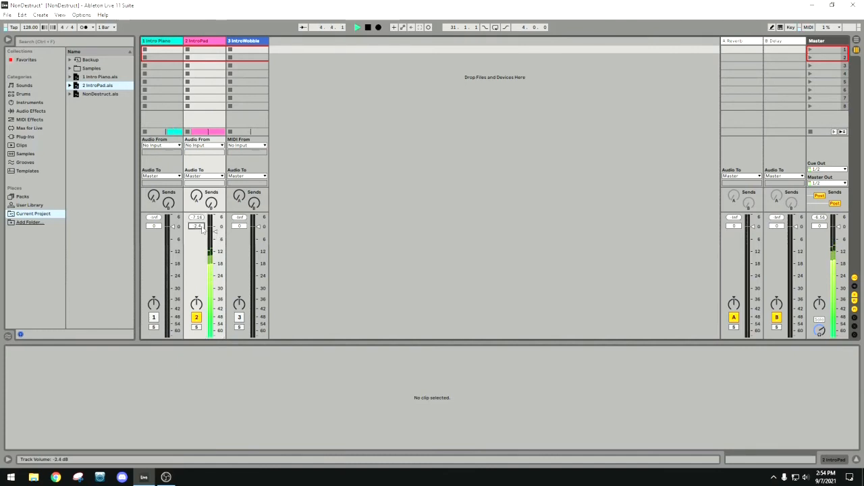
Stop playback and set the gain of IntroPad's consolidated clip to -7.12 dB in the arrangement.
key(Tab)
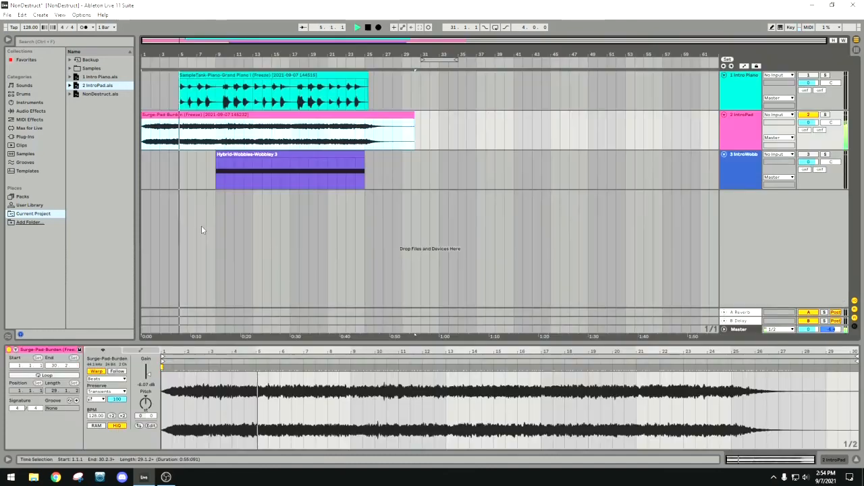
click(369, 28)
drag(150, 378, 148, 373)
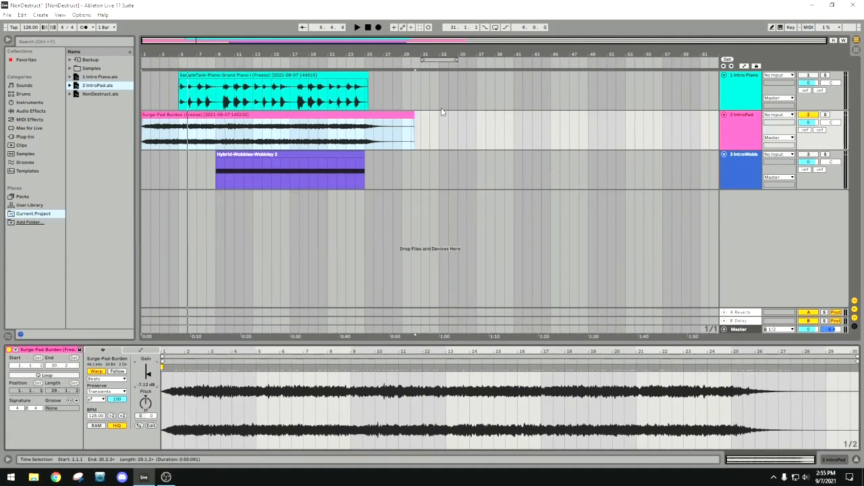
During playback in Session view, activate Intro Piano and balance the track volumes at -5.9 dB for Intro Piano and -8.5 dB for IntroPad.
key(Tab)
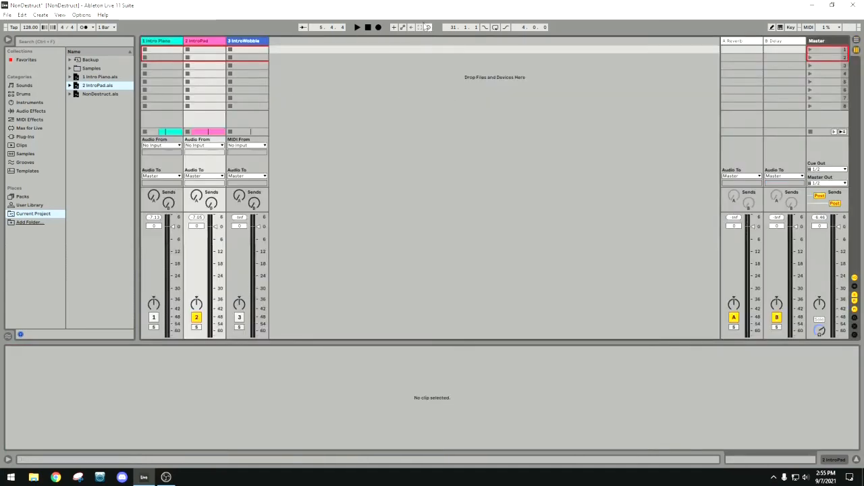
click(357, 27)
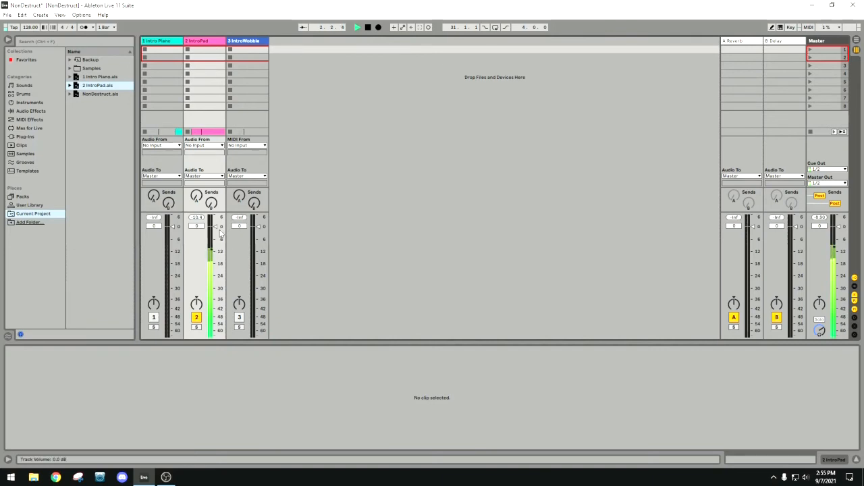
mouse_move(218, 227)
mouse_down()
mouse_move(216, 257)
mouse_move(216, 225)
mouse_move(216, 245)
mouse_up()
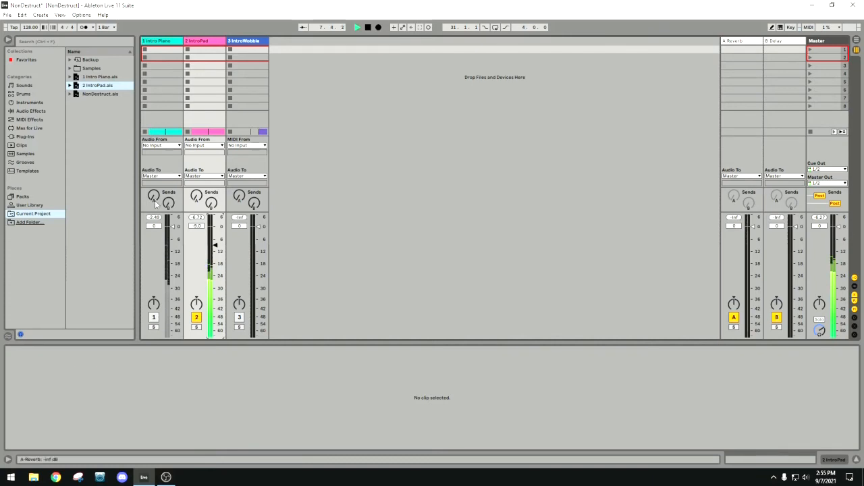
click(153, 317)
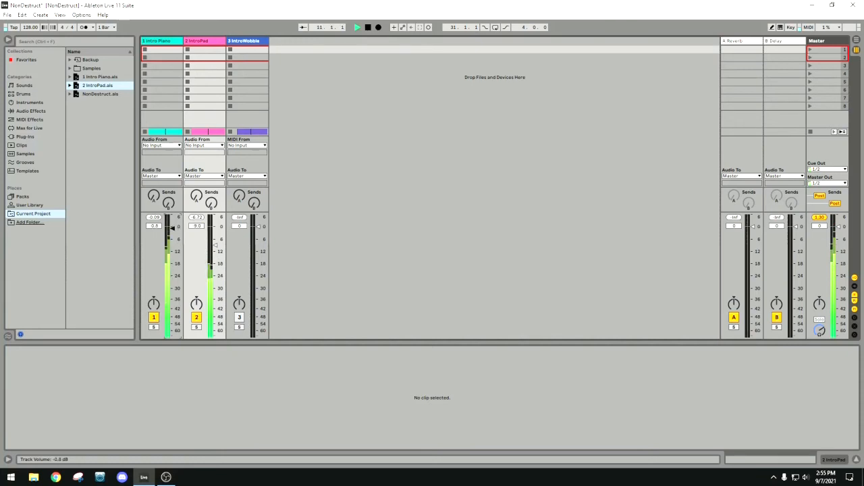
drag(173, 227, 173, 238)
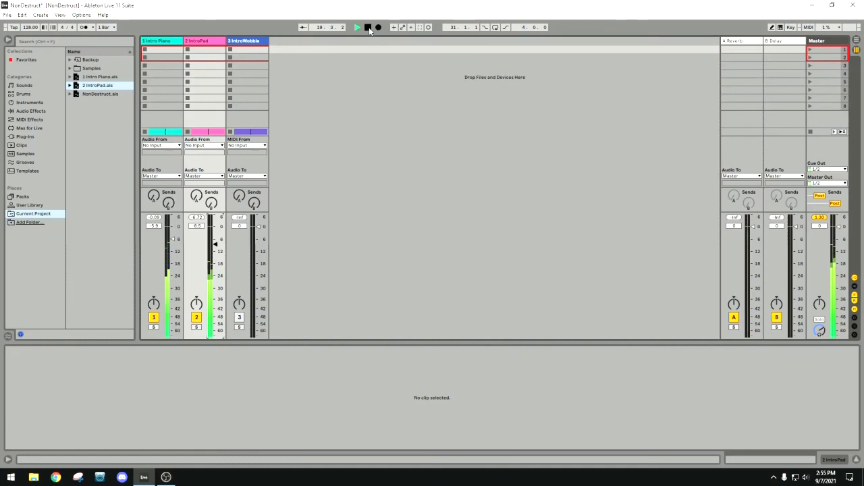
key(Tab)
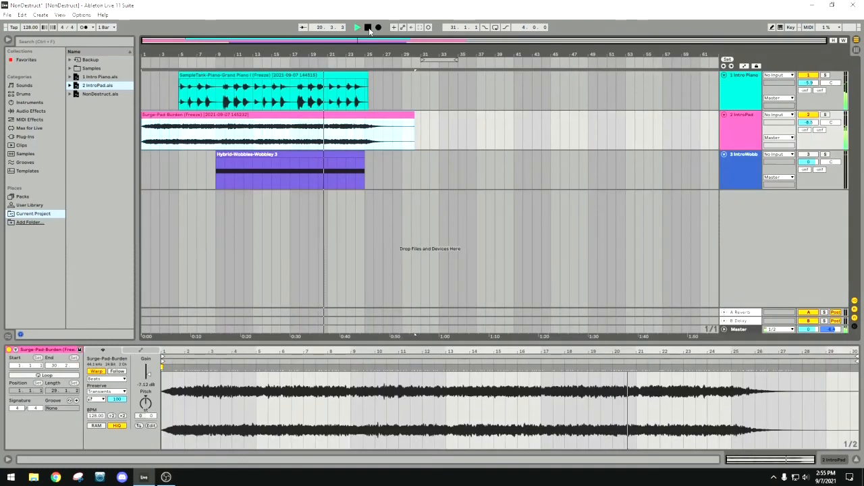
click(368, 28)
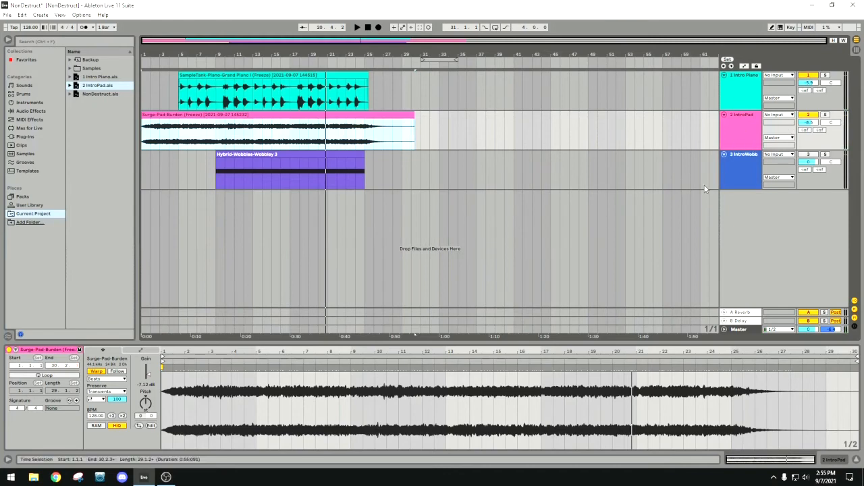
Activate the IntroWobble track and recolor its Hybrid-Wobbles-Wobbley 3 clip blue to match the track.
click(747, 158)
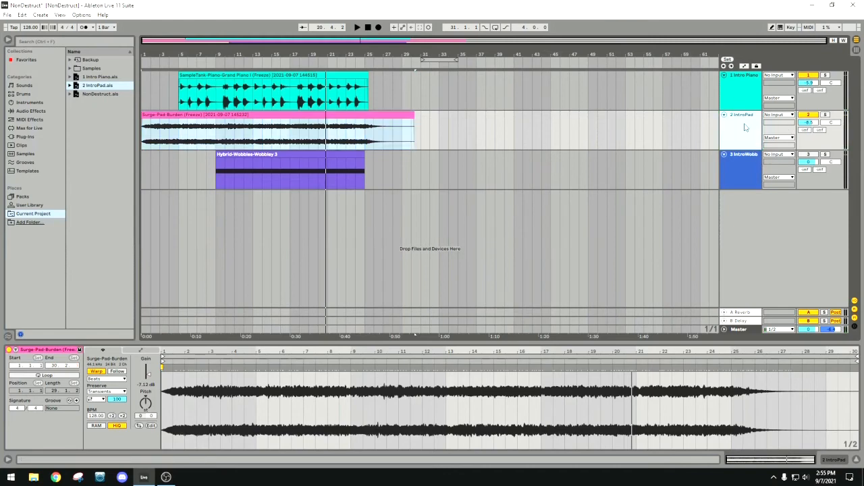
click(748, 162)
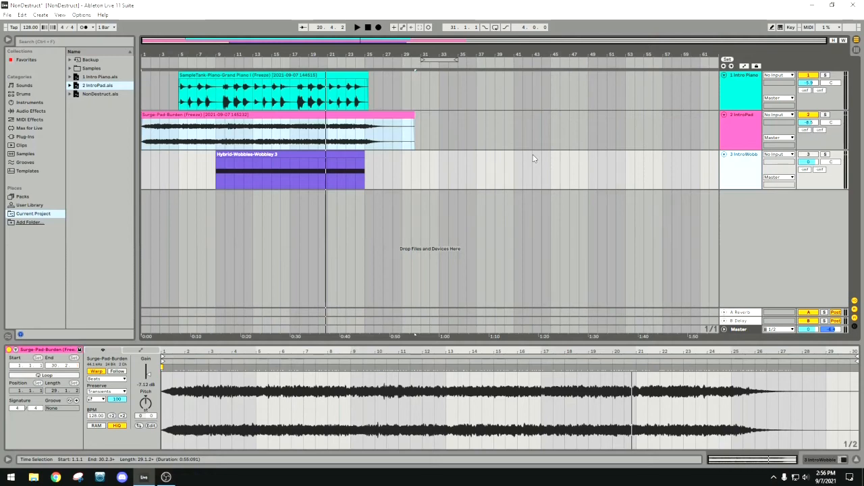
click(745, 169)
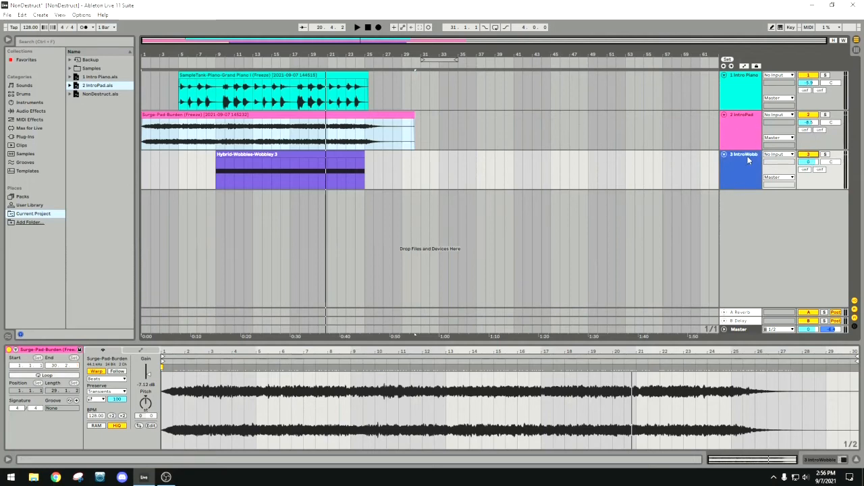
right_click(291, 156)
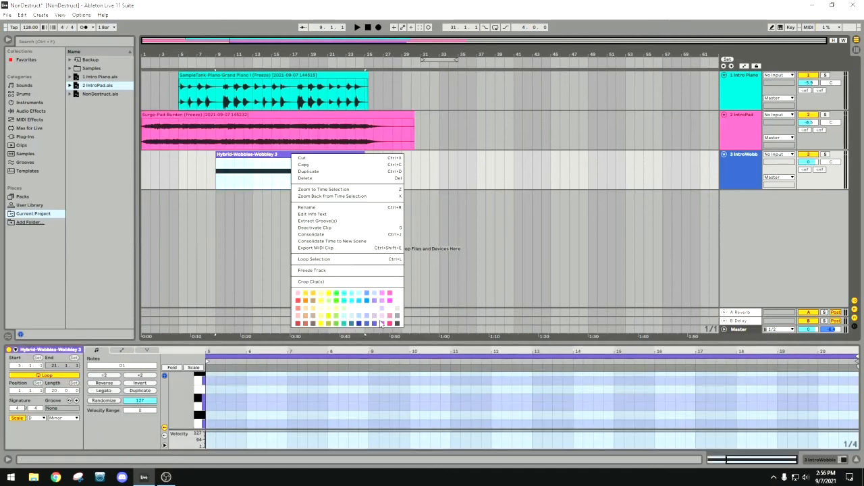
click(370, 323)
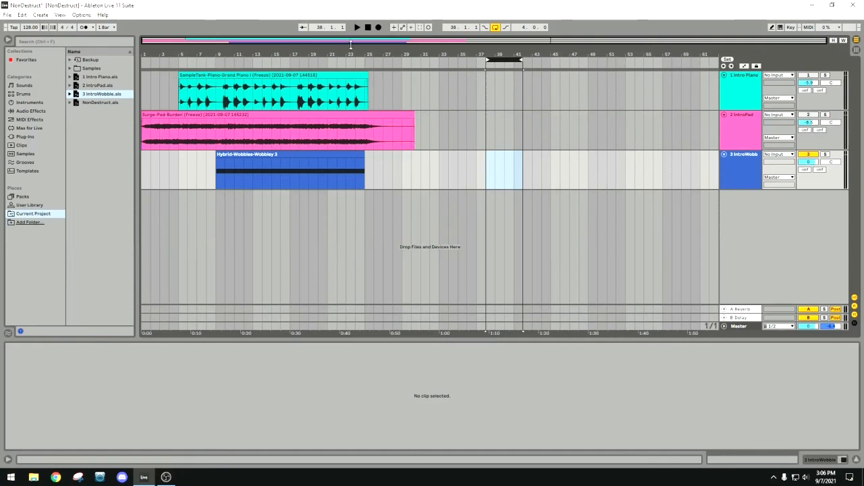
Play the IntroWobble clip in the arrangement from about bar 12 and stop playback.
click(245, 63)
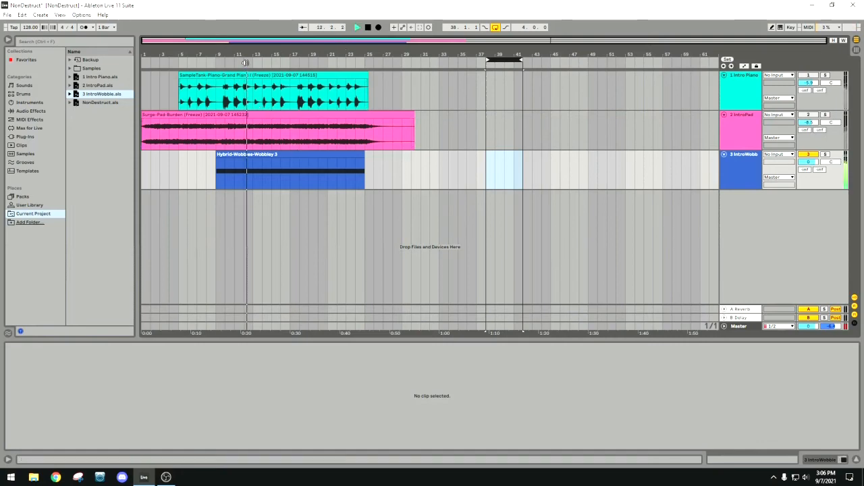
click(368, 27)
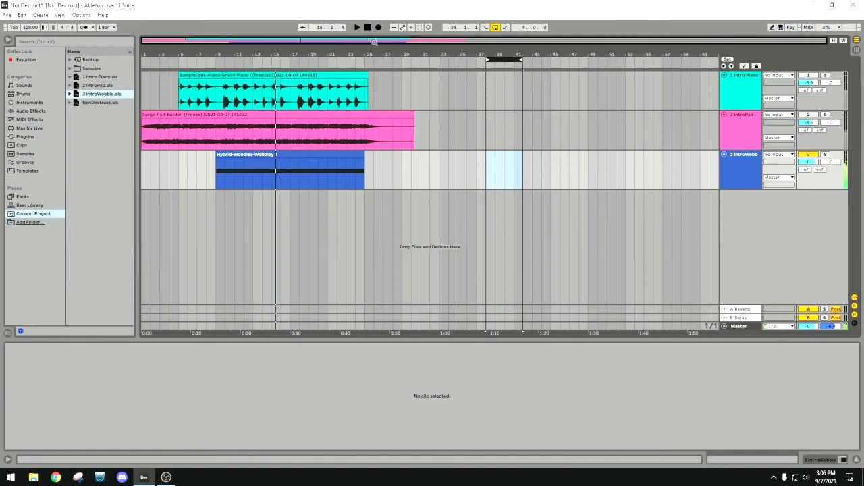
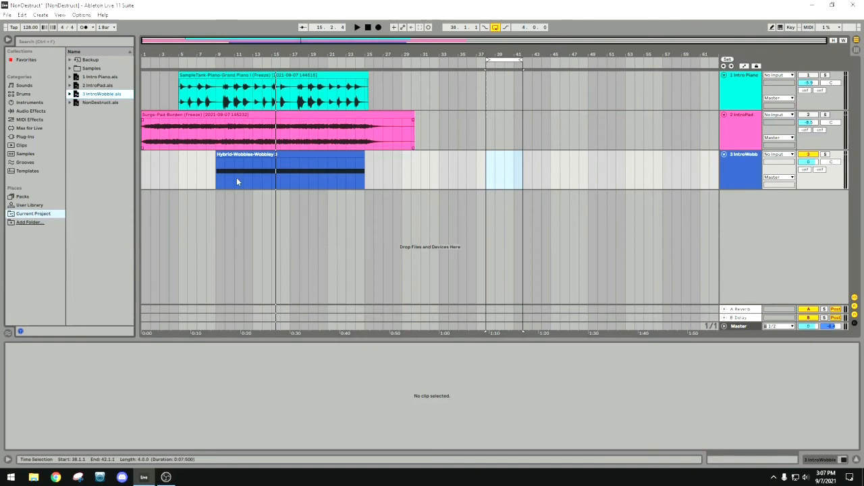
Freeze the IntroWobble track and flatten it to audio.
right_click(741, 159)
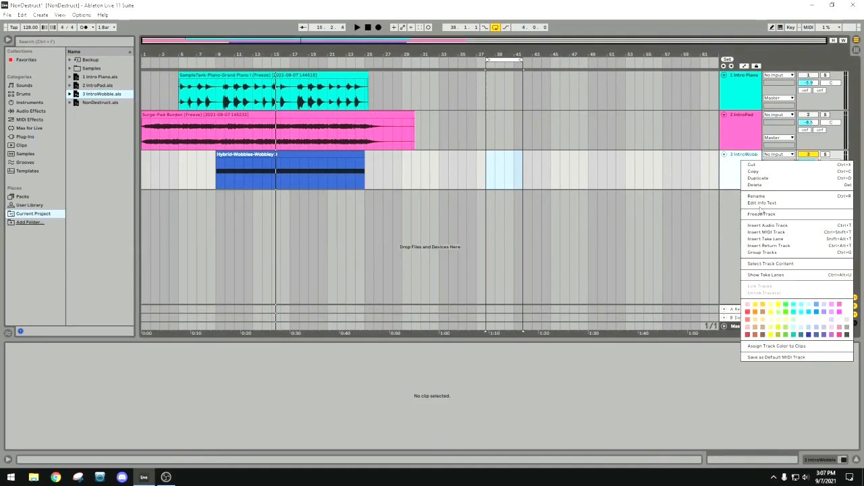
click(733, 171)
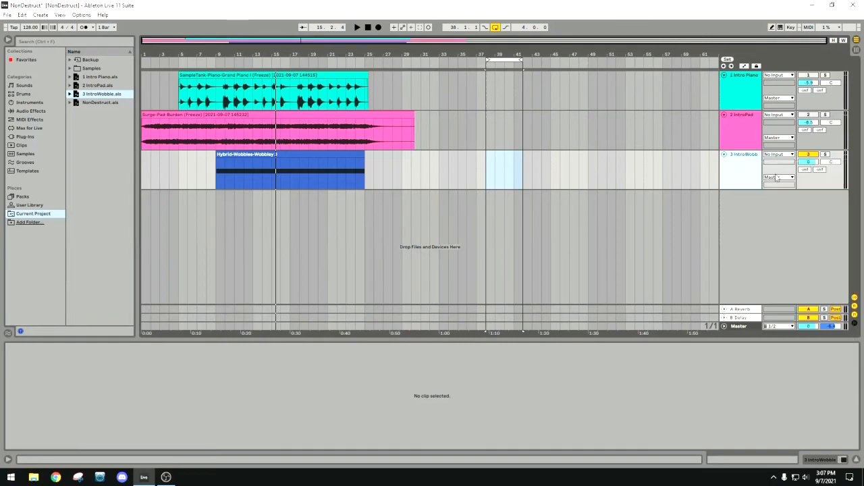
click(814, 164)
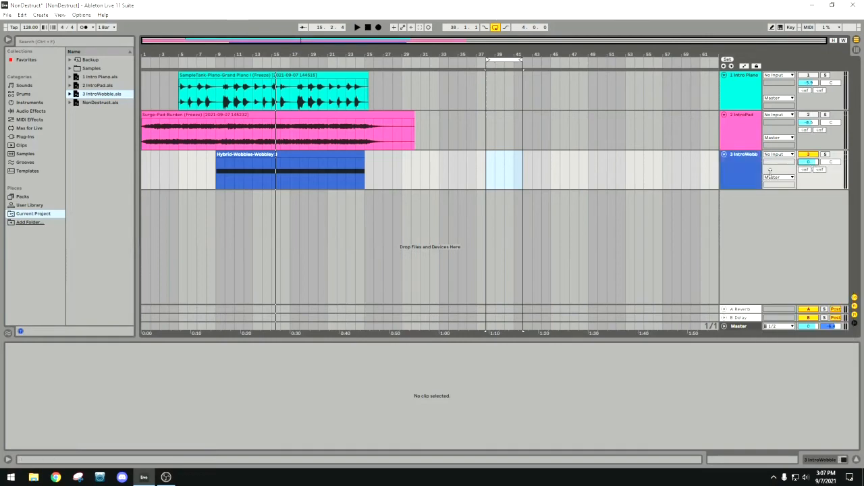
right_click(748, 170)
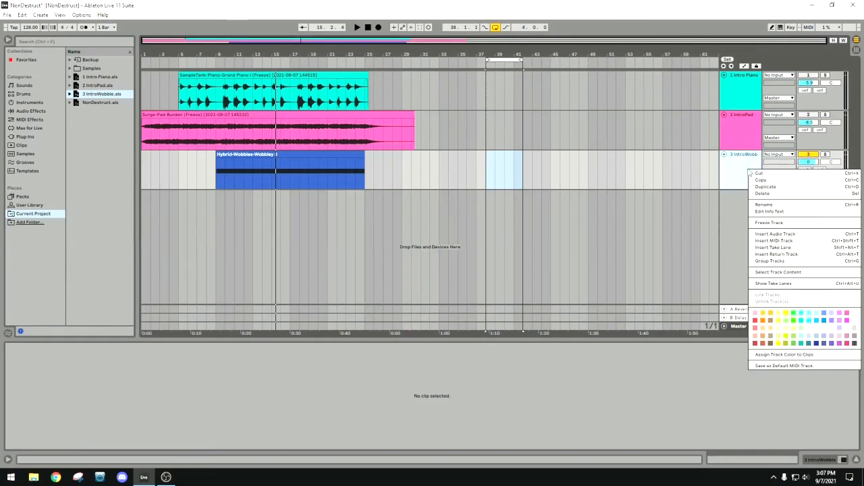
click(779, 222)
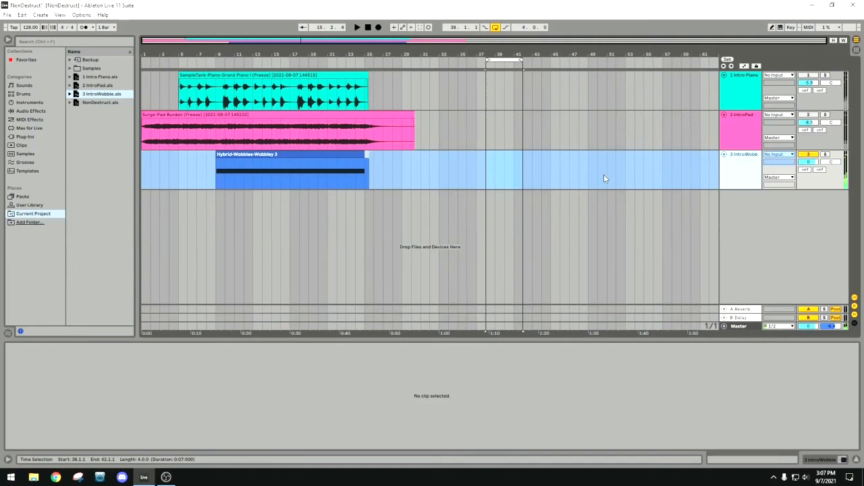
right_click(731, 169)
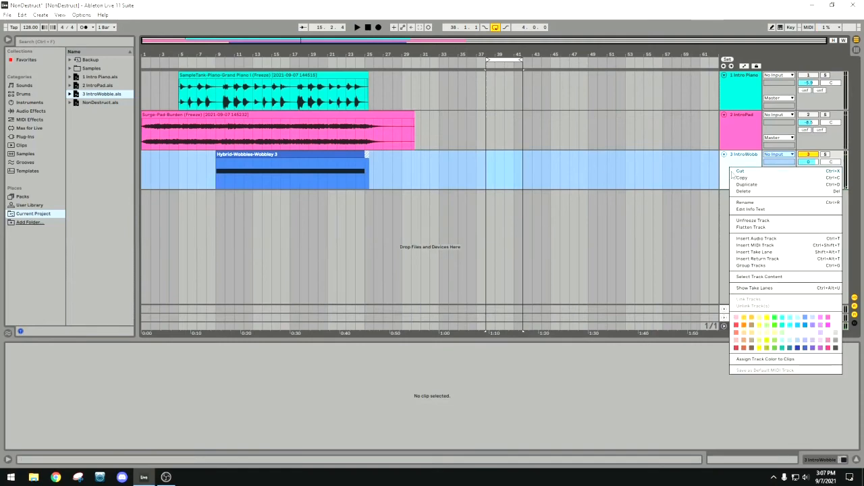
click(752, 228)
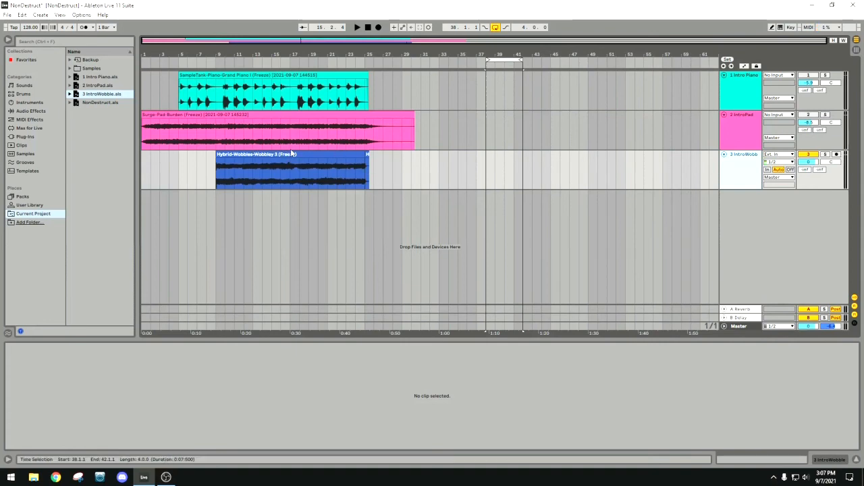
Consolidate IntroWobble's flattened clip and its freeze tail into one clip, and set the track's audio input to No Input.
click(734, 123)
click(742, 165)
click(368, 155)
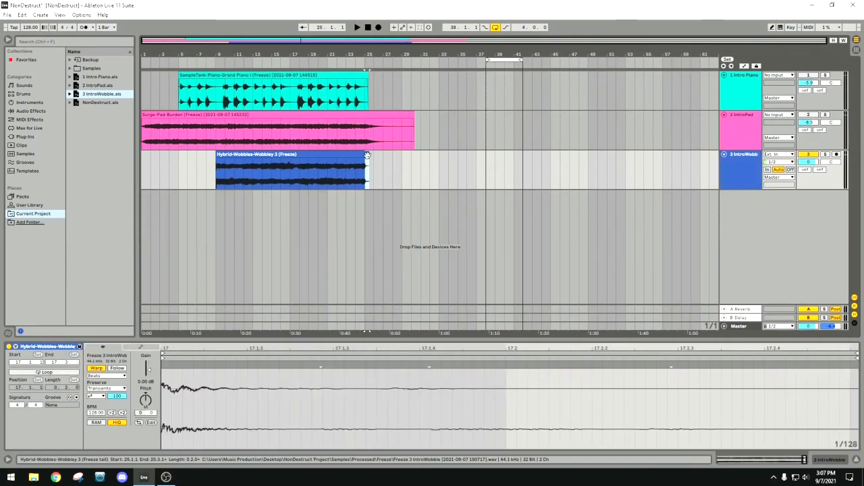
key(Tab)
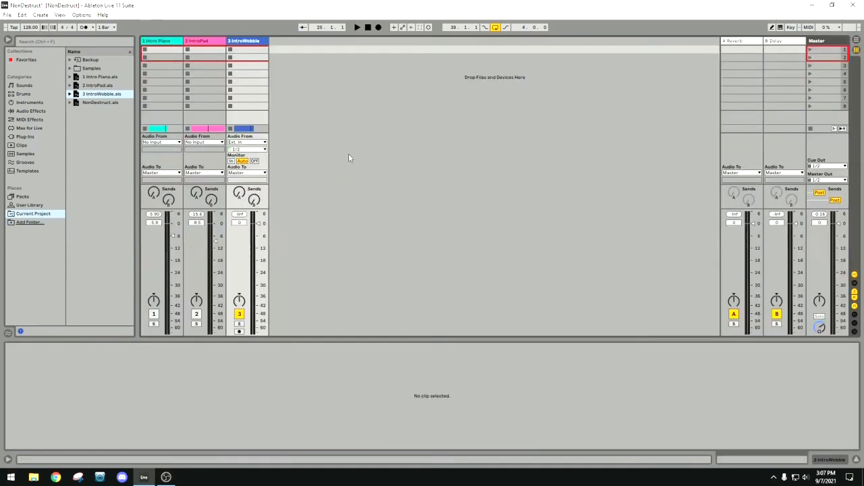
key(Tab)
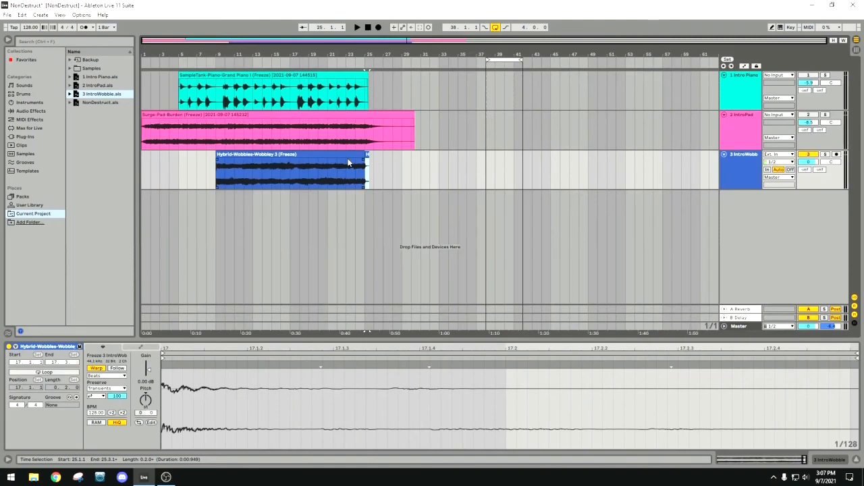
click(348, 162)
click(334, 156)
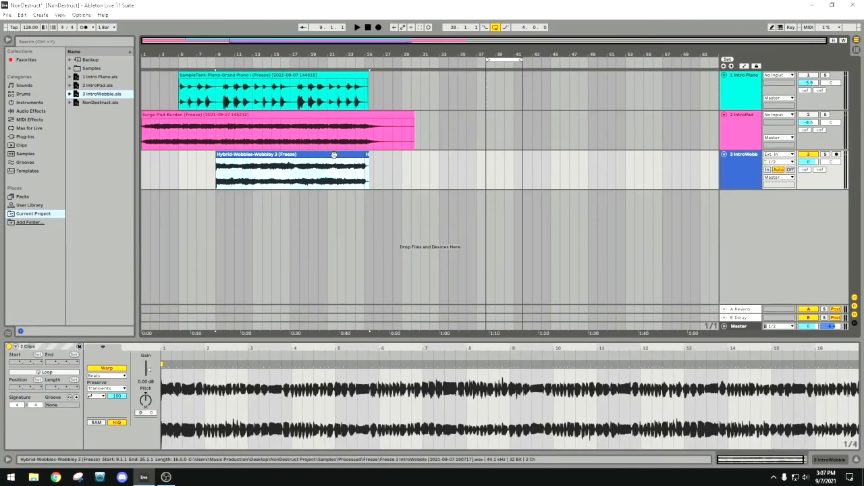
right_click(341, 154)
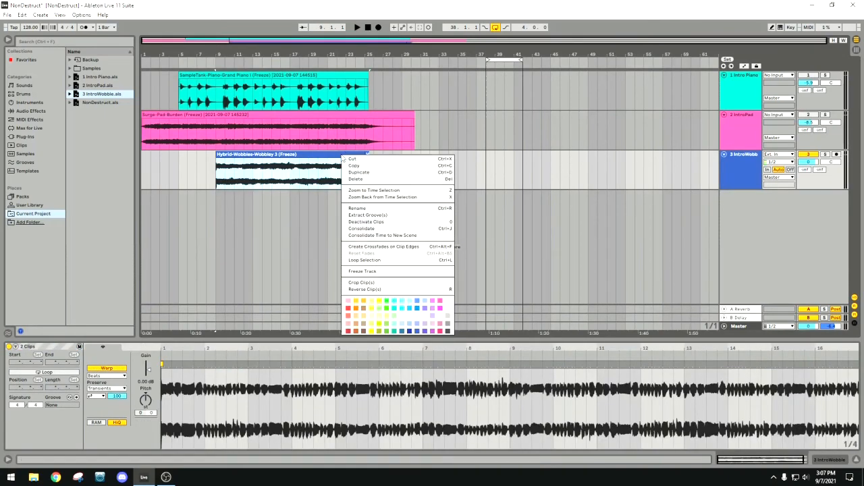
click(374, 230)
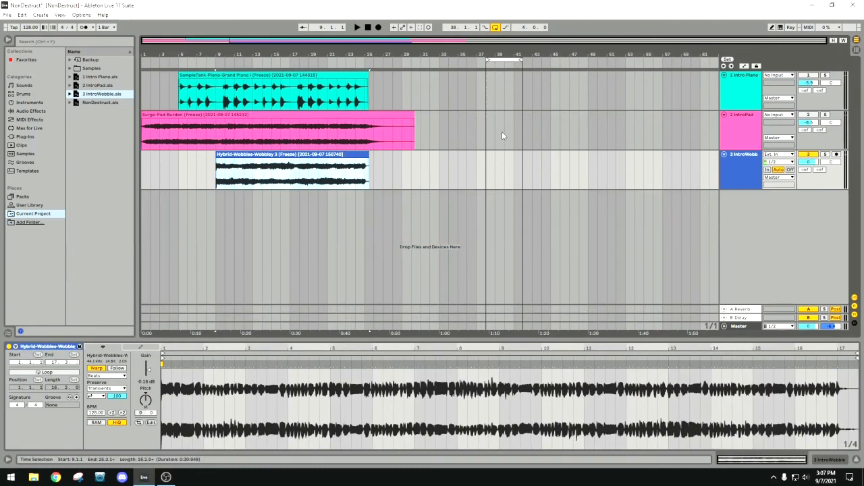
click(790, 155)
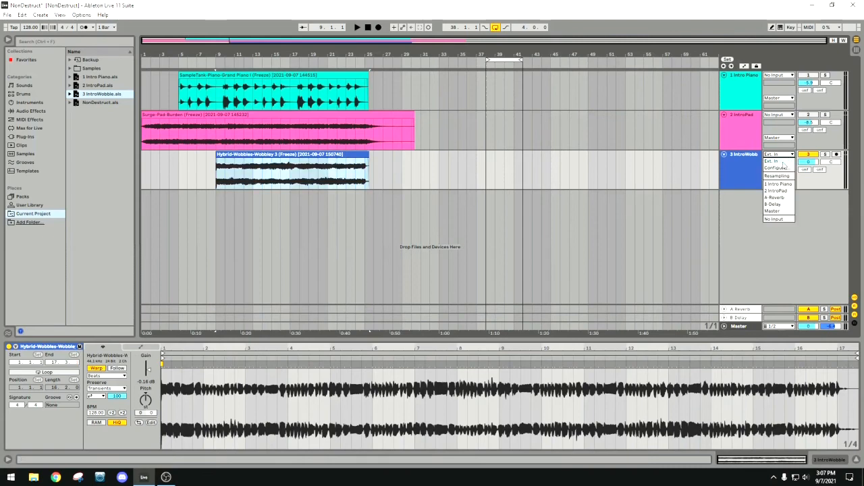
click(774, 219)
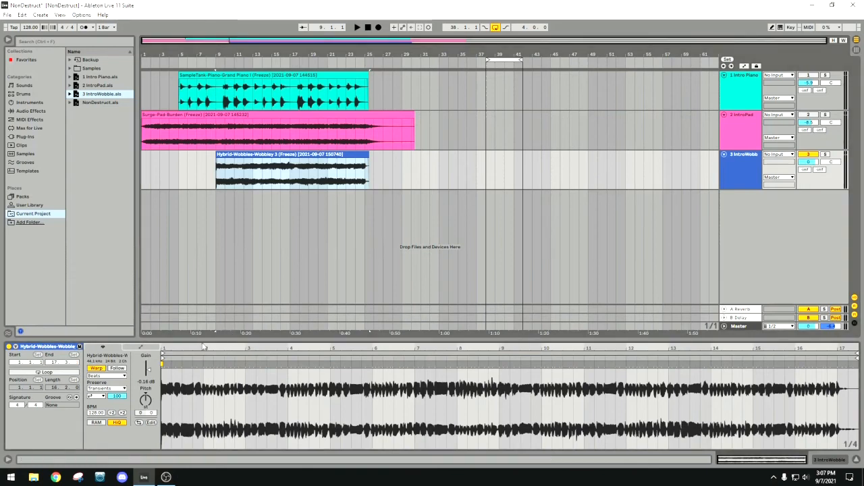
Reset the gain of IntroWobble's consolidated clip to 0.00 dB and audition it from about bar 13.
double_click(151, 372)
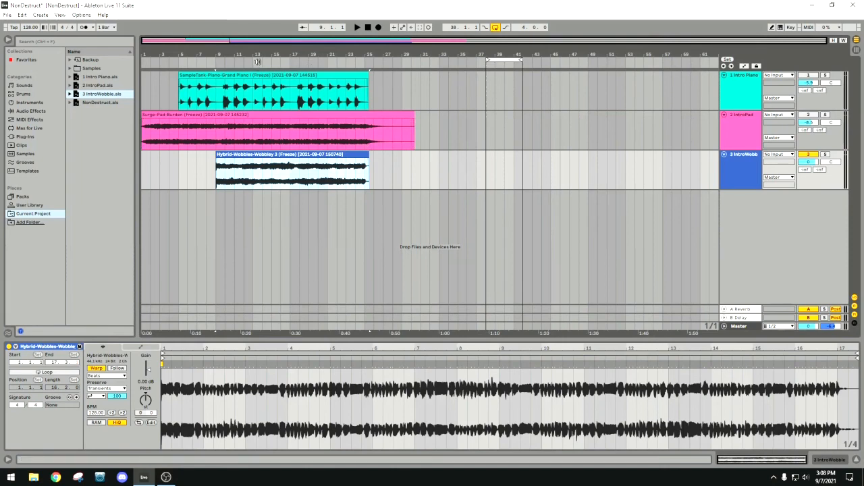
click(257, 62)
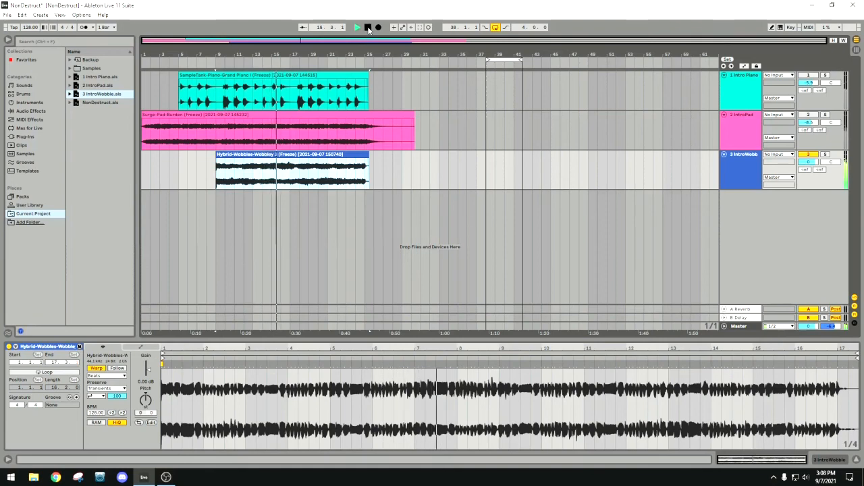
click(368, 28)
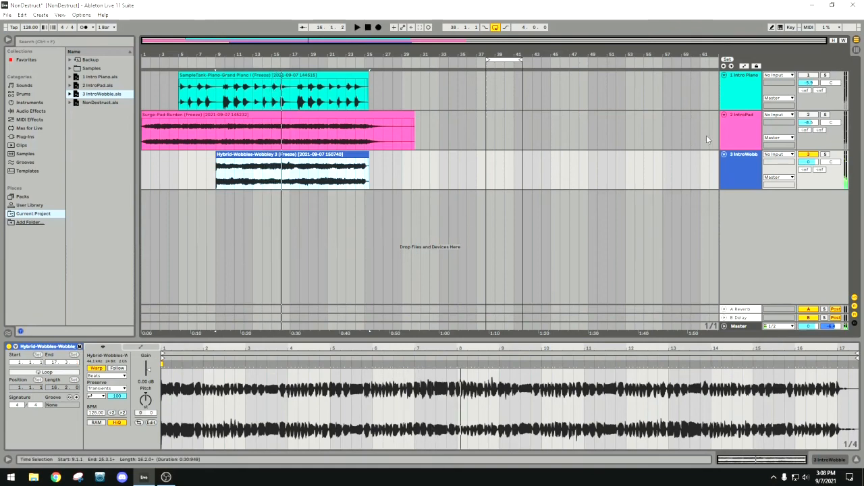
Turn on automation mode in the arrangement and display the Track Volume envelope for IntroWobble, leaving its volume at 0 dB.
click(741, 169)
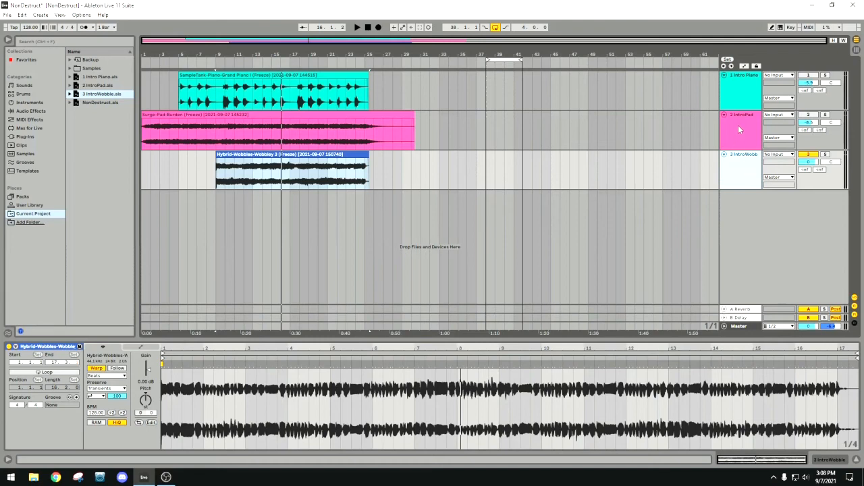
click(745, 67)
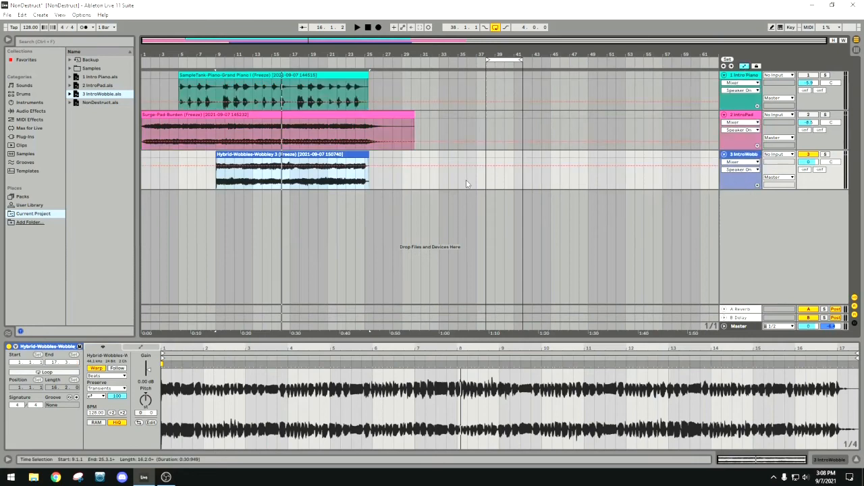
click(746, 163)
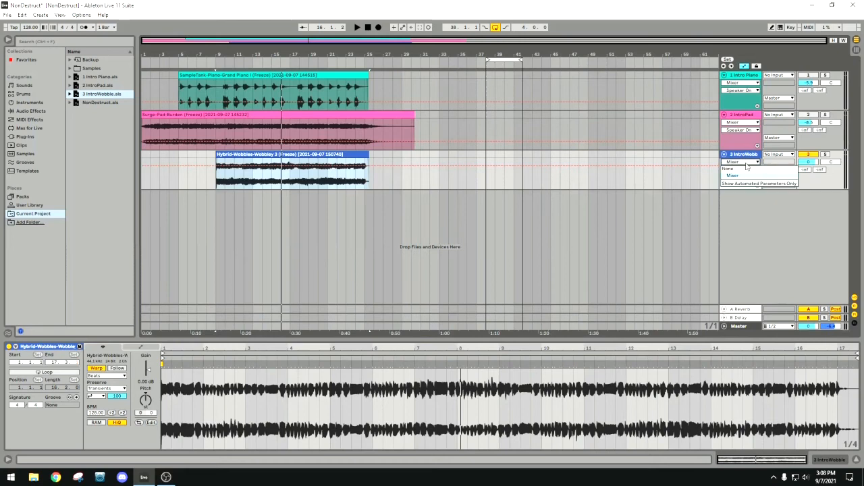
click(746, 165)
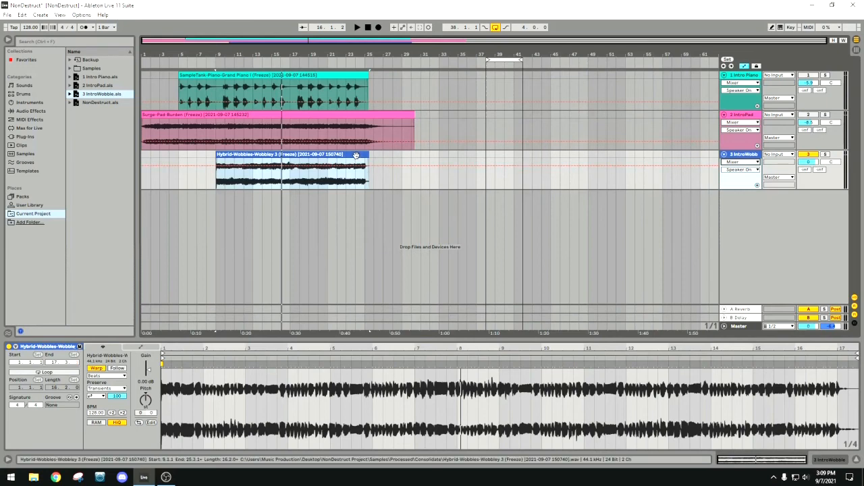
click(749, 156)
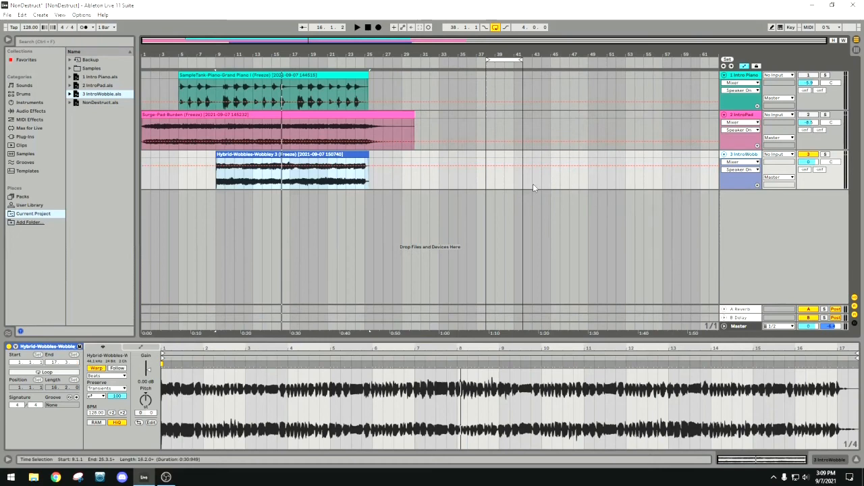
key(Tab)
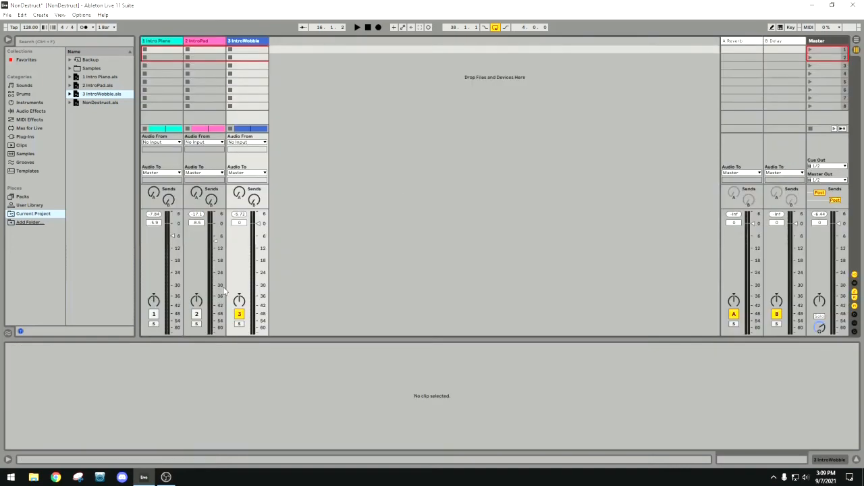
drag(257, 273, 257, 234)
key(Delete)
key(Tab)
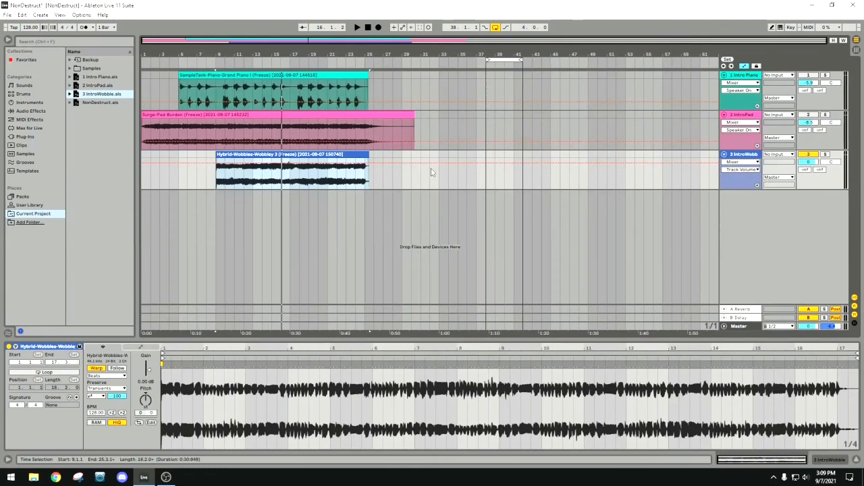
Draw a rising volume automation ramp on IntroWobble from -40.0 dB at bar 9 to -7.0 dB at the clip's end.
click(218, 167)
drag(217, 167, 218, 183)
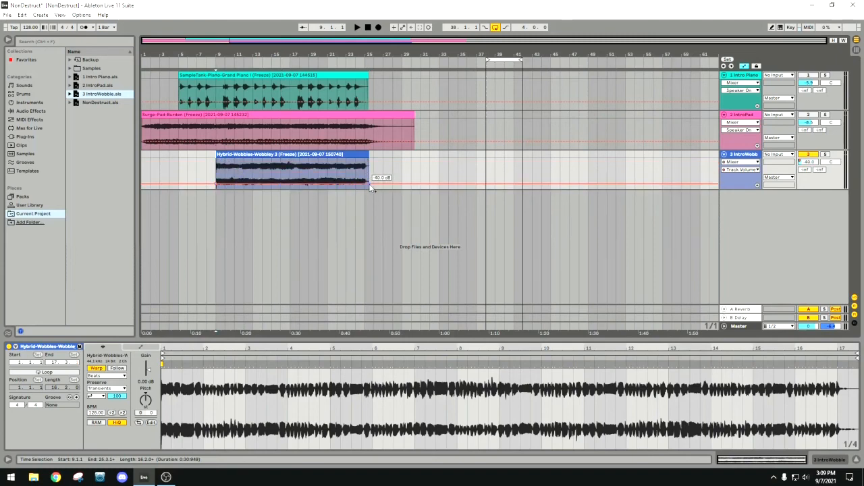
drag(370, 184, 370, 168)
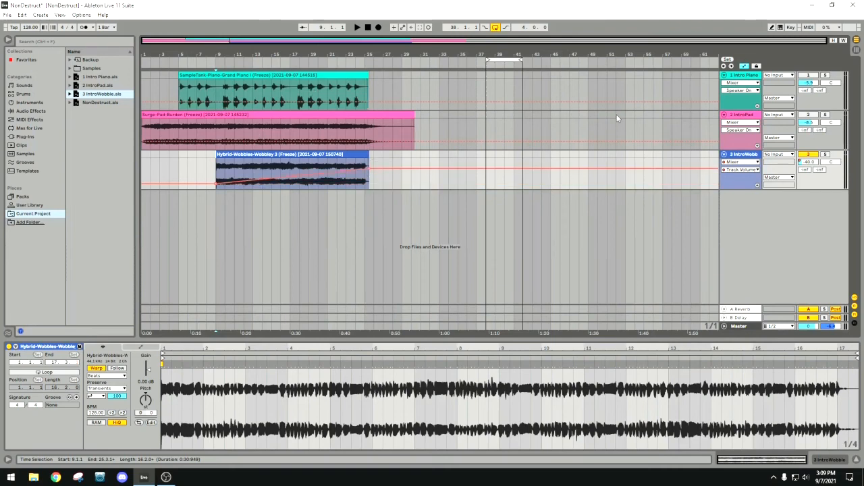
Play the arrangement from about bar 11, add a volume breakpoint near bar 21 so IntroWobble reaches -7.0 dB earlier, and stop playback.
click(240, 59)
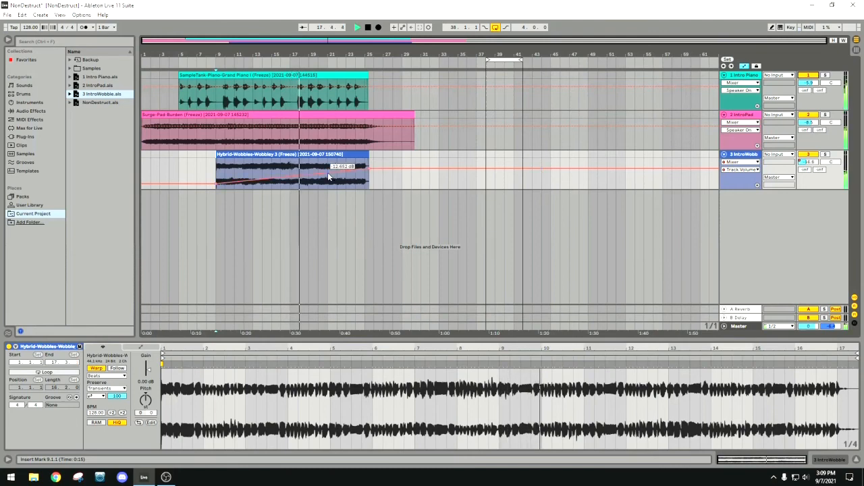
drag(328, 173, 329, 168)
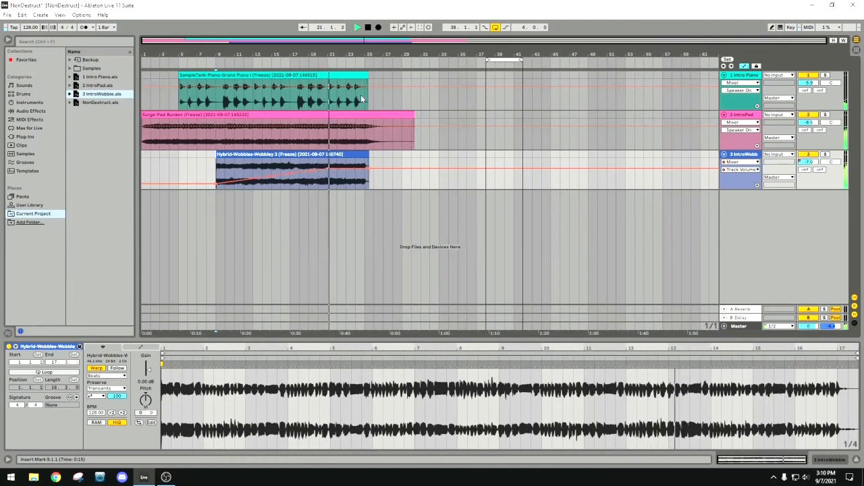
click(368, 28)
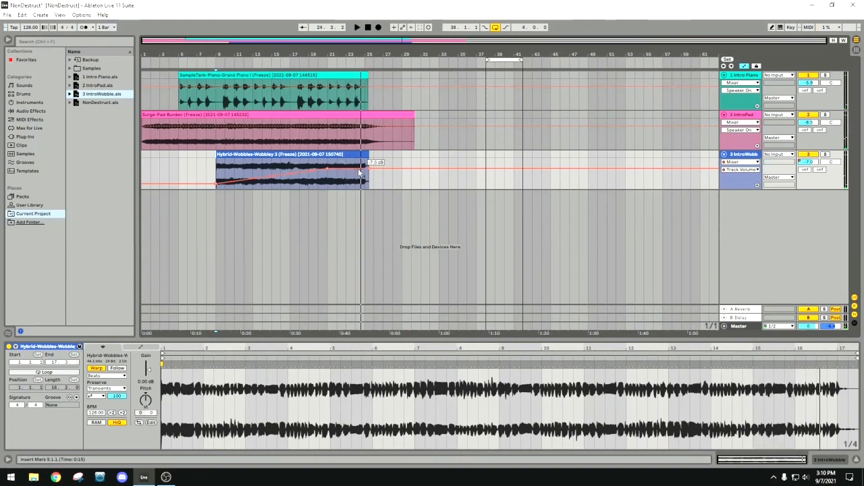
Override IntroWobble's volume automation by lowering its track volume to -30.3 dB, and clear the Track Volume envelope.
click(743, 157)
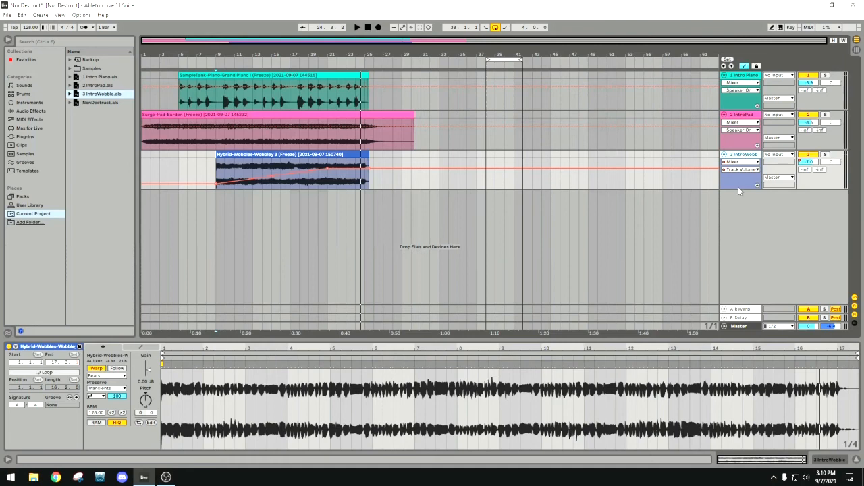
click(738, 187)
key(Tab)
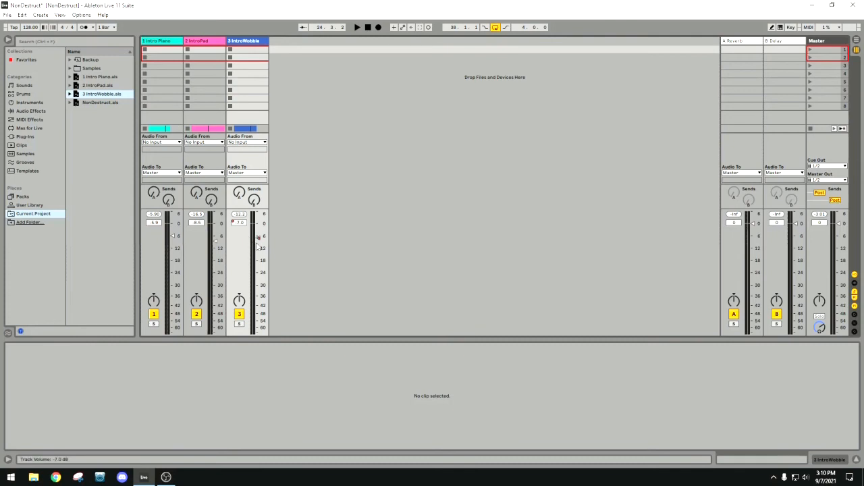
drag(257, 237, 257, 283)
key(Tab)
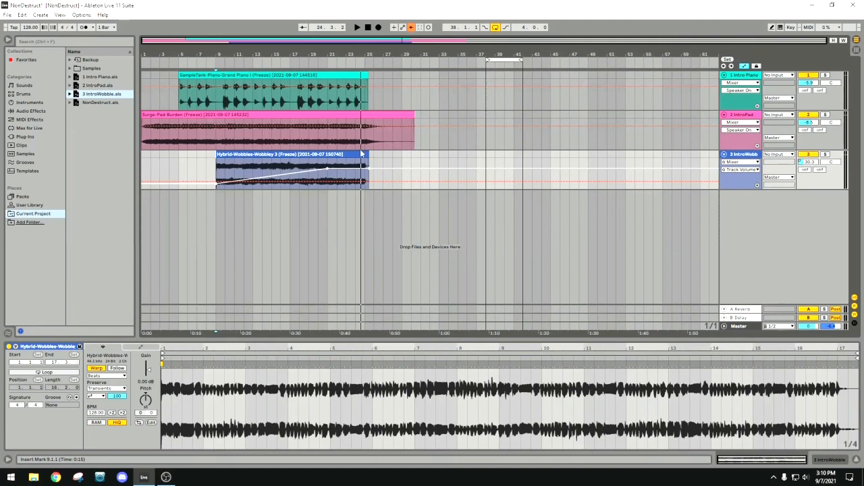
right_click(745, 181)
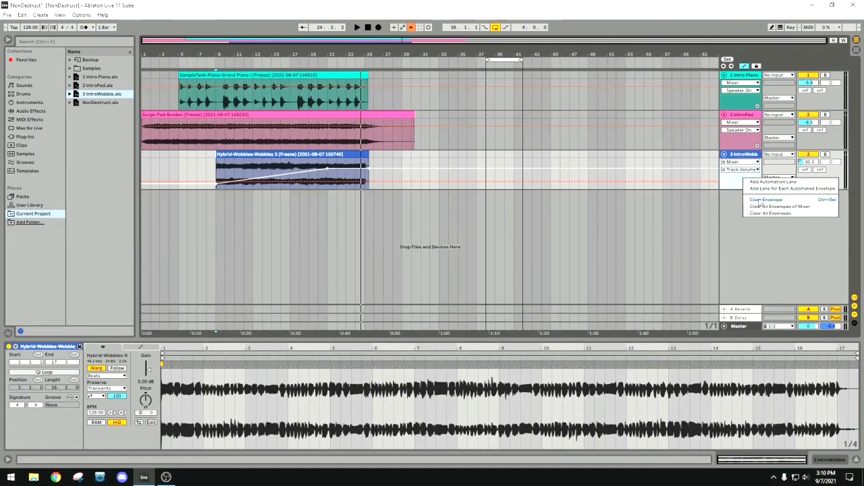
click(758, 200)
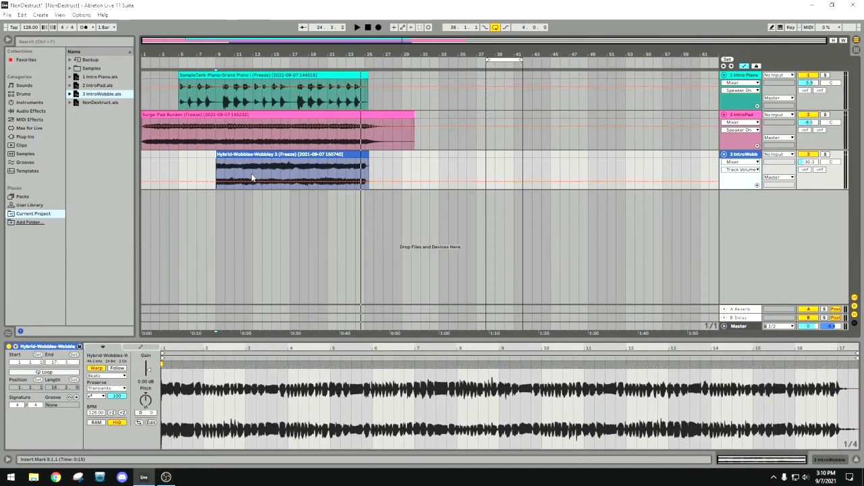
Add the Utility audio effect to the IntroWobble track and switch its Mono option on and back off.
drag(298, 336, 297, 301)
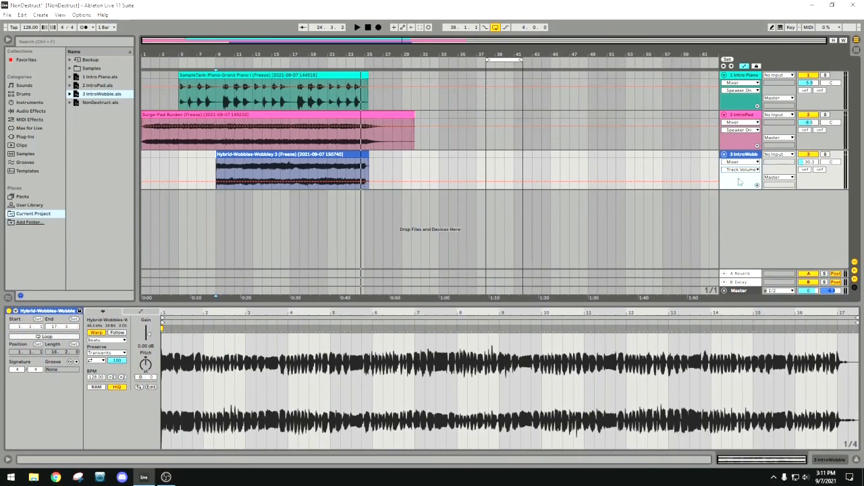
click(748, 158)
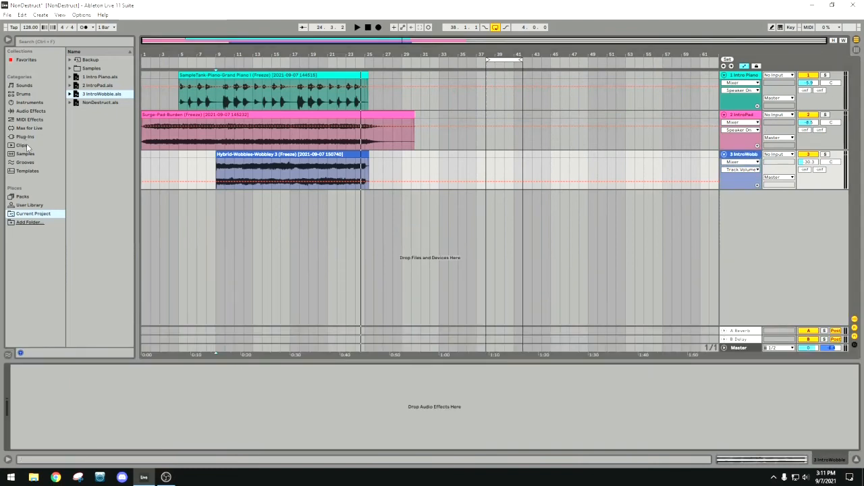
click(33, 111)
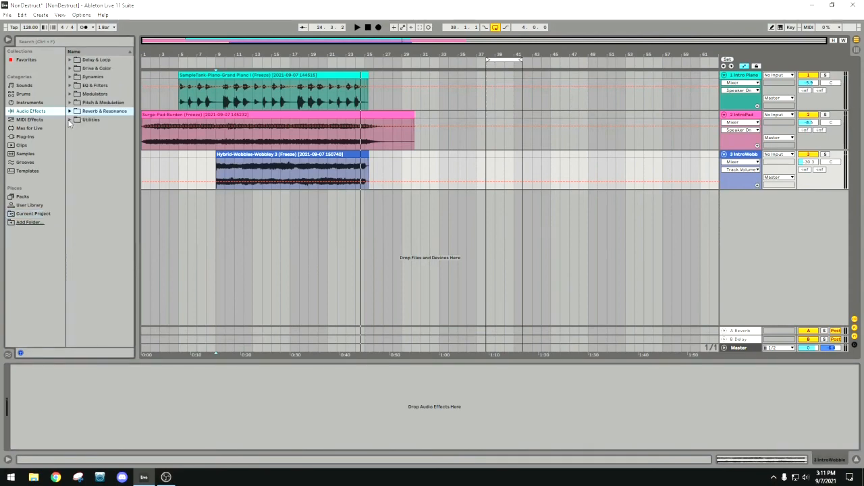
click(69, 119)
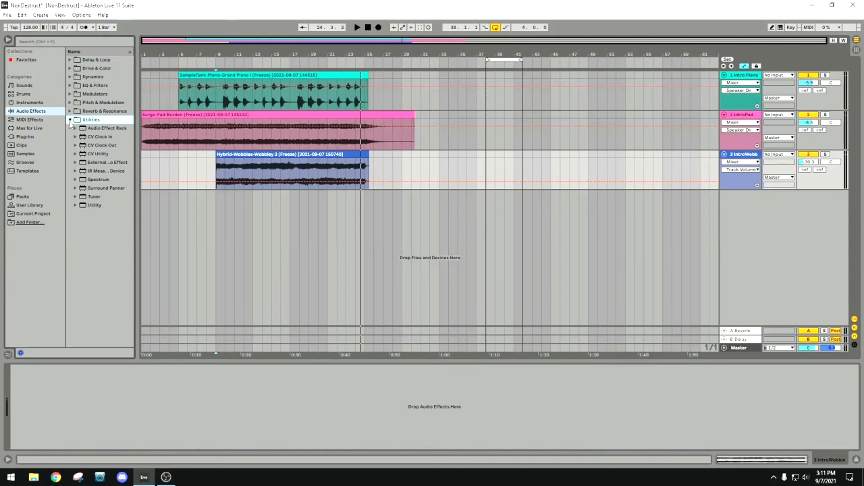
click(99, 207)
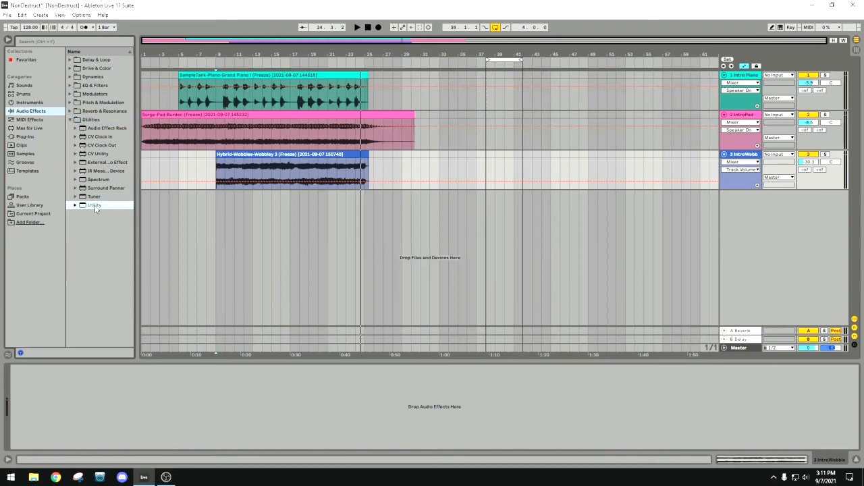
drag(95, 210, 68, 407)
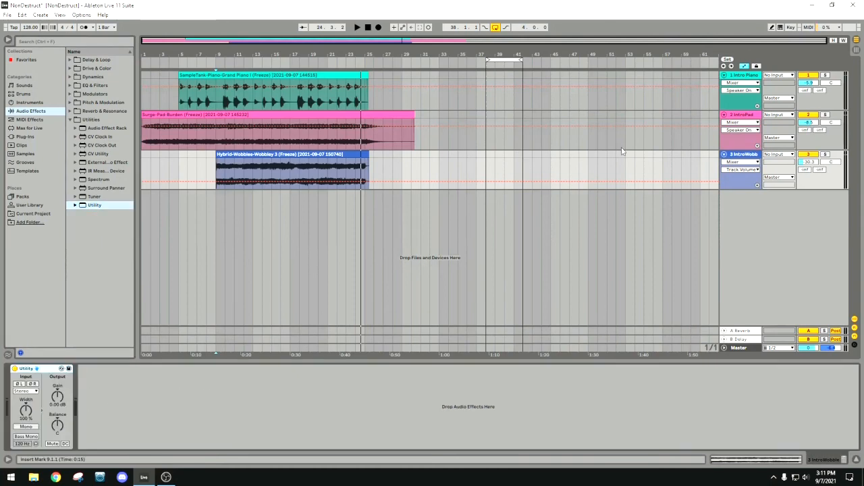
click(30, 428)
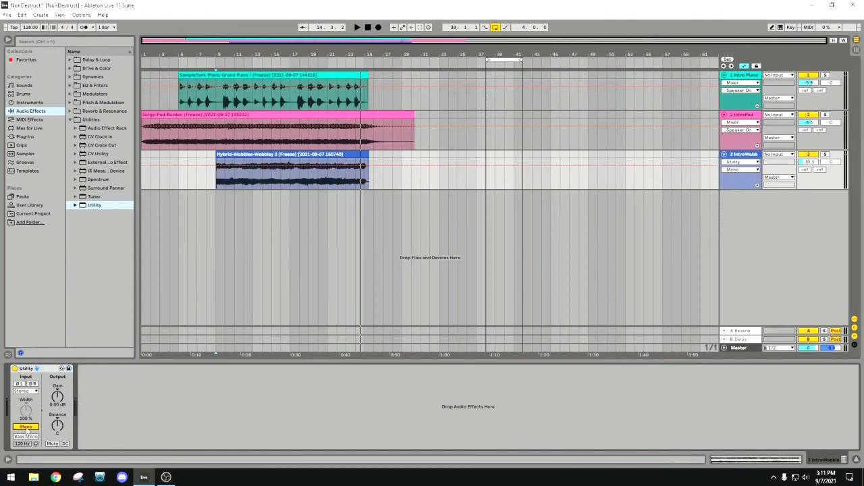
click(26, 428)
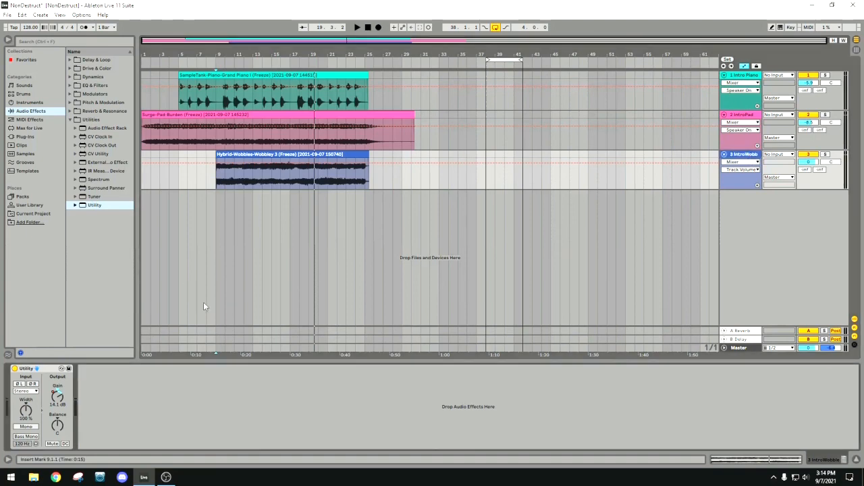
Display the Utility Gain automation on IntroWobble and clear that envelope.
click(742, 165)
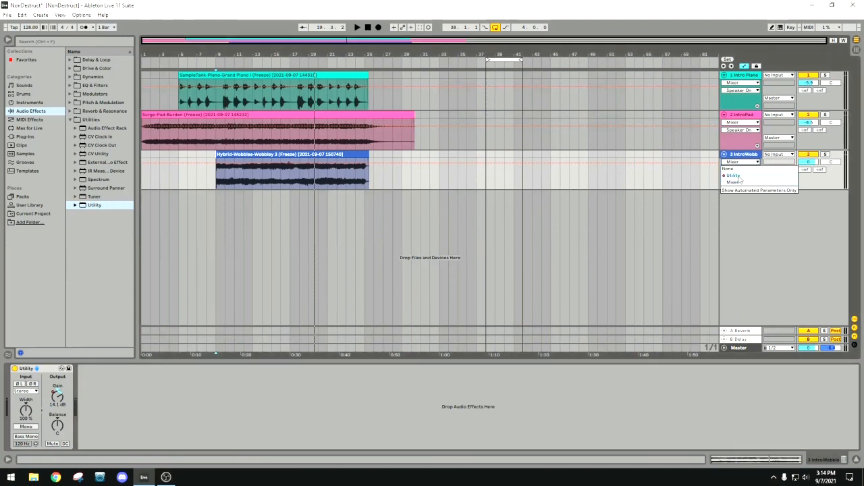
click(740, 176)
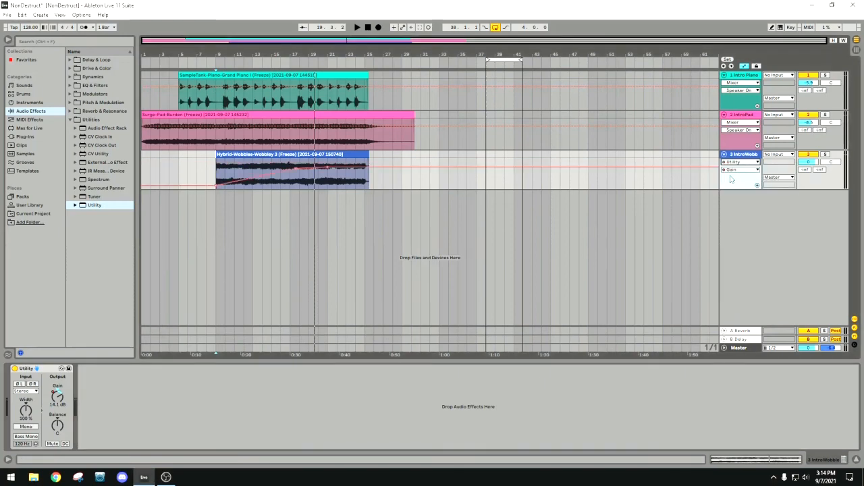
right_click(731, 179)
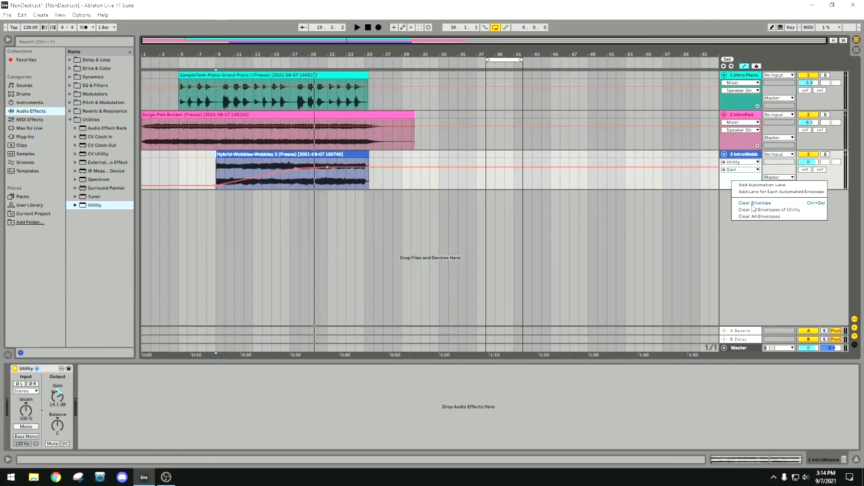
click(753, 208)
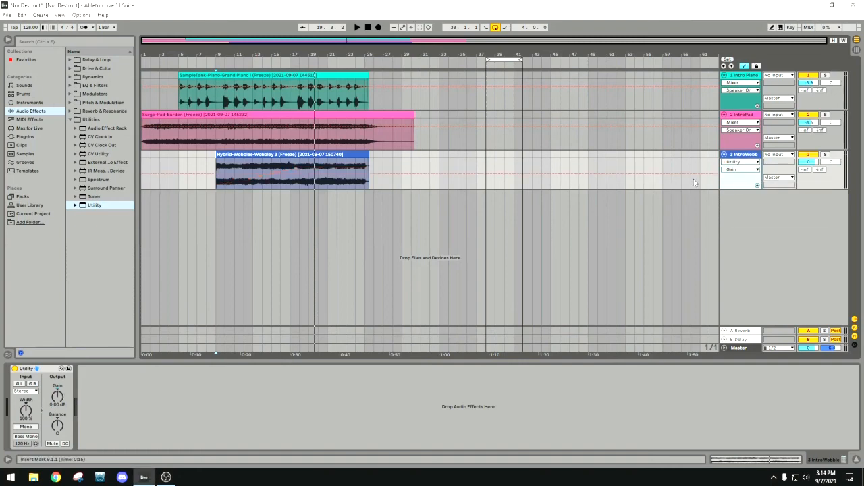
Choose Utility's Gain as the automation parameter shown on the IntroWobble track.
click(743, 162)
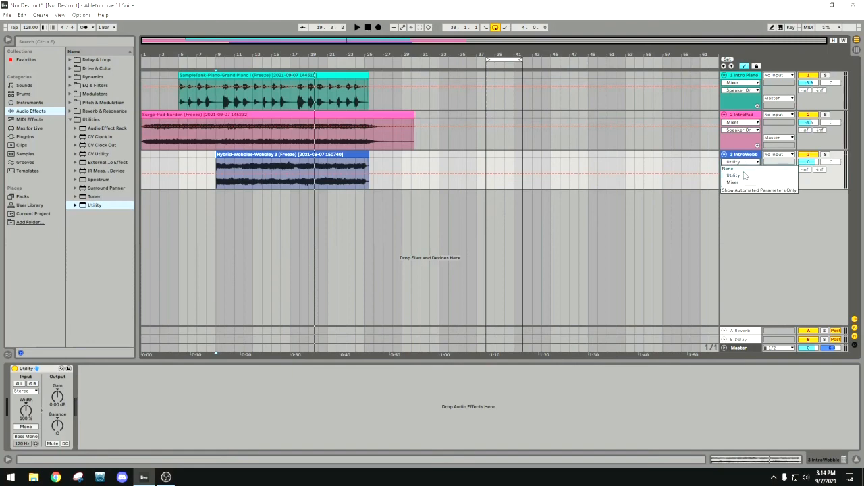
click(740, 176)
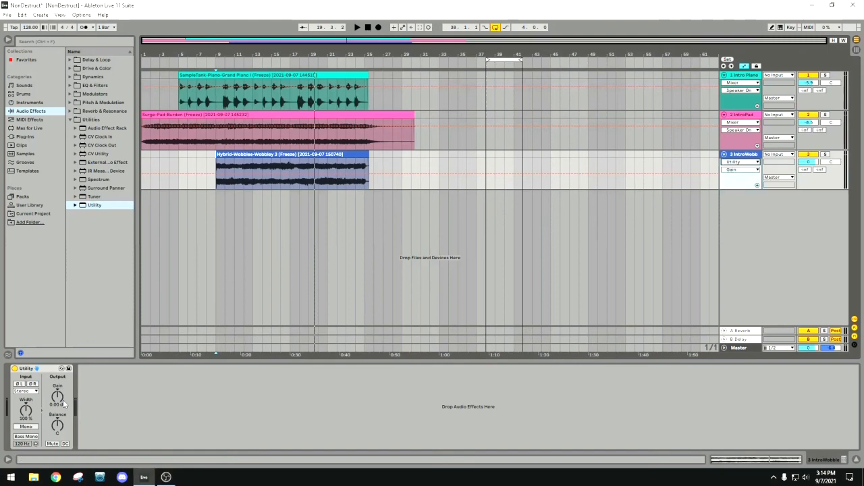
click(741, 171)
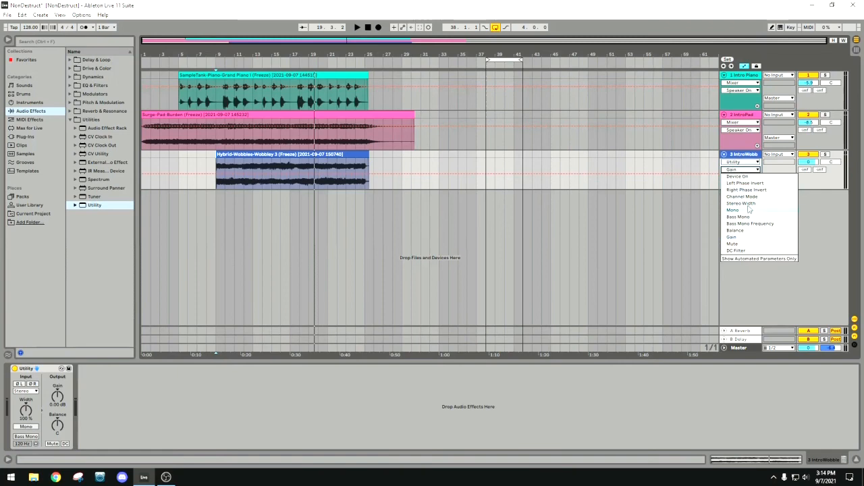
click(738, 237)
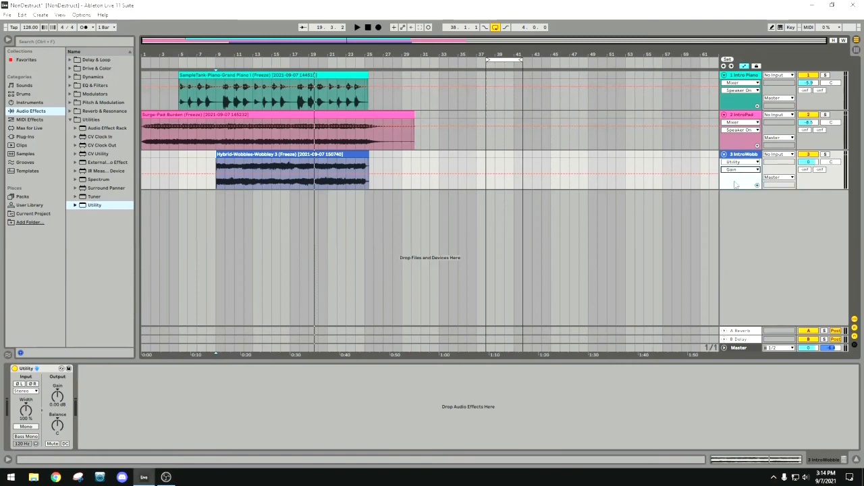
Draw a rising Utility Gain ramp on IntroWobble from about -31.6 dB at bar 9 to 4.18 dB near bar 19.
click(692, 167)
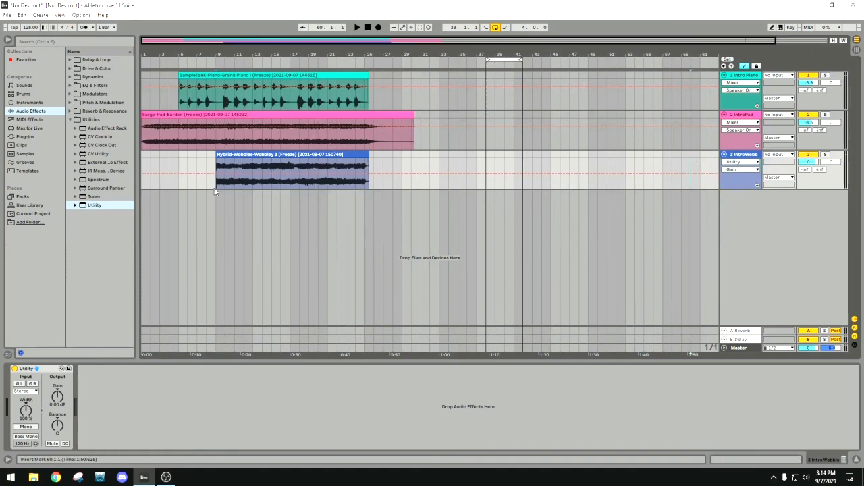
drag(216, 174, 216, 185)
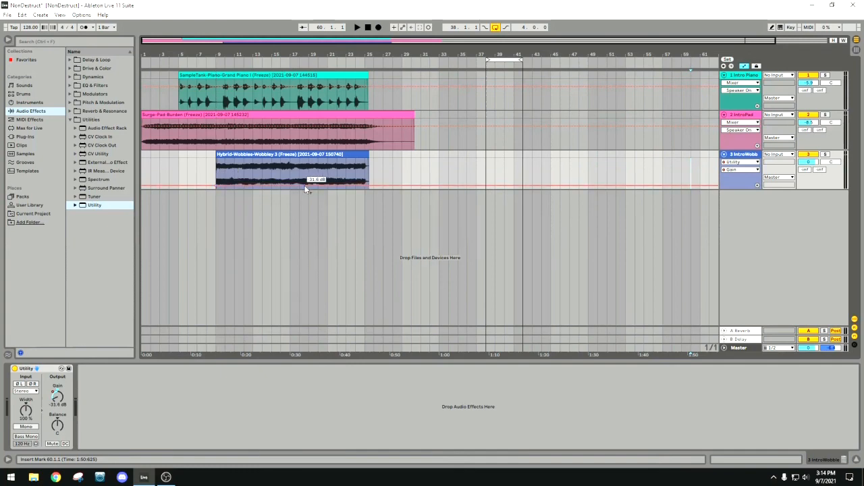
drag(311, 184, 312, 173)
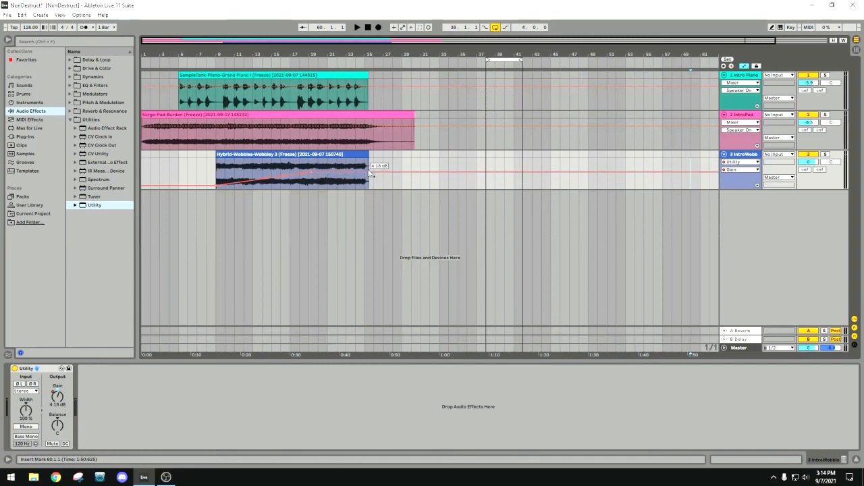
Play from bar 9 while lowering the Gain breakpoint near bar 19 to -5.22 dB, and replay the section to check the fade-in.
click(217, 62)
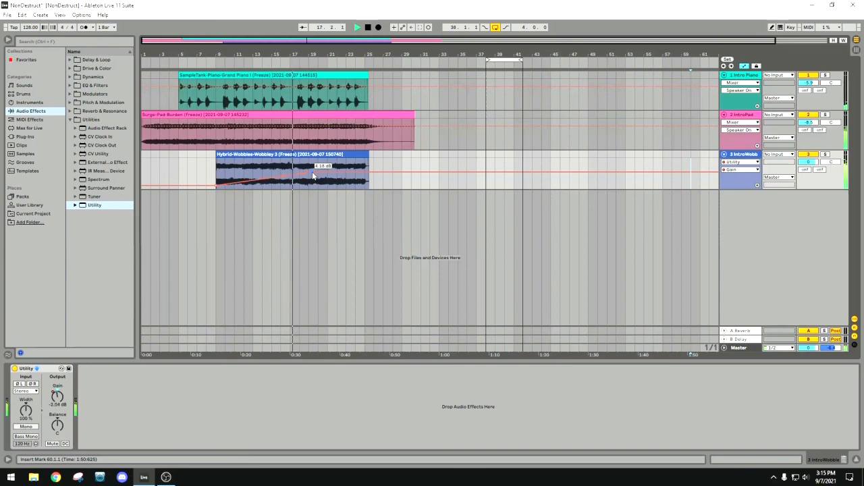
drag(312, 171, 312, 175)
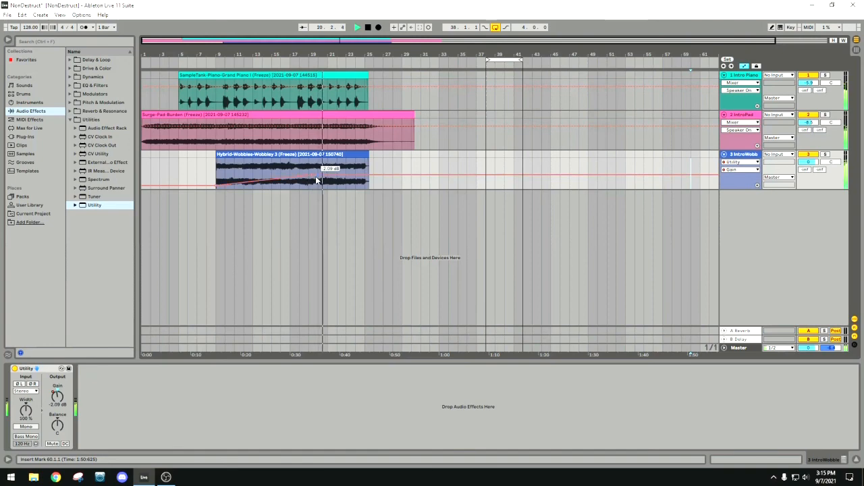
drag(313, 179, 312, 182)
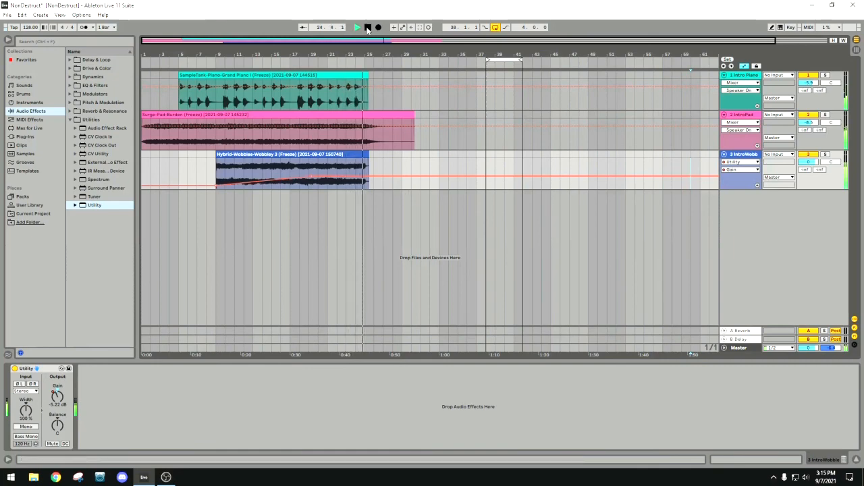
click(213, 64)
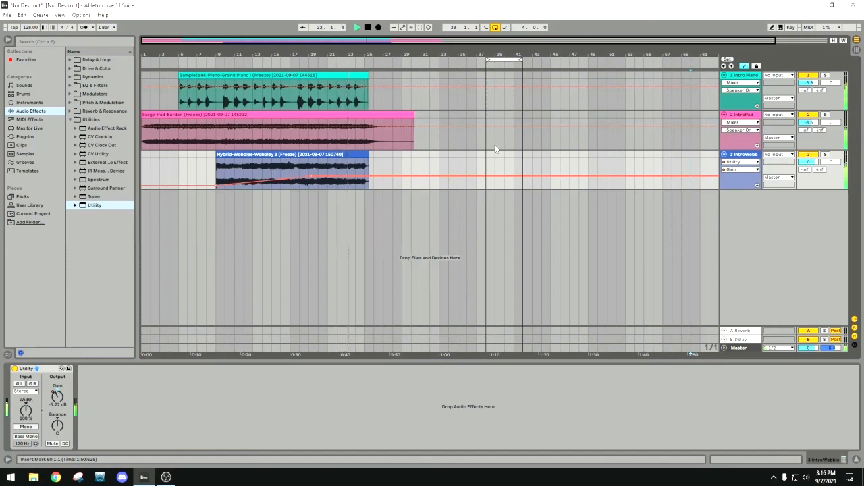
click(368, 27)
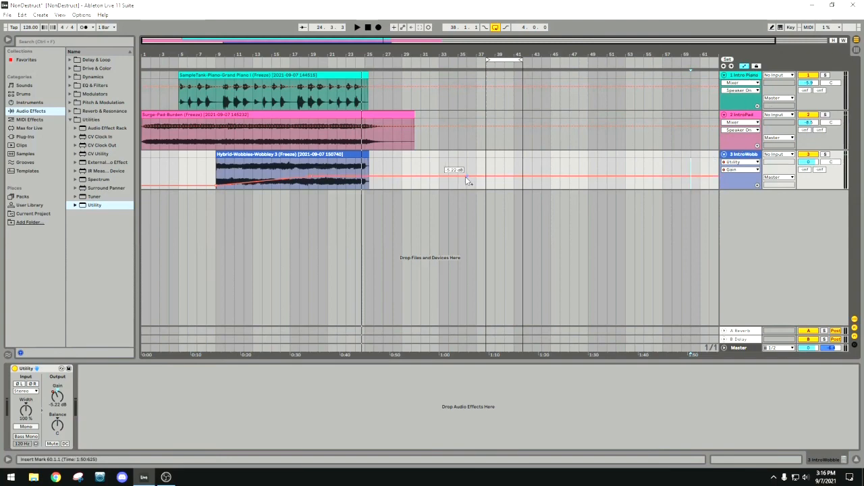
Turn off automation mode in the arrangement.
click(745, 68)
click(746, 68)
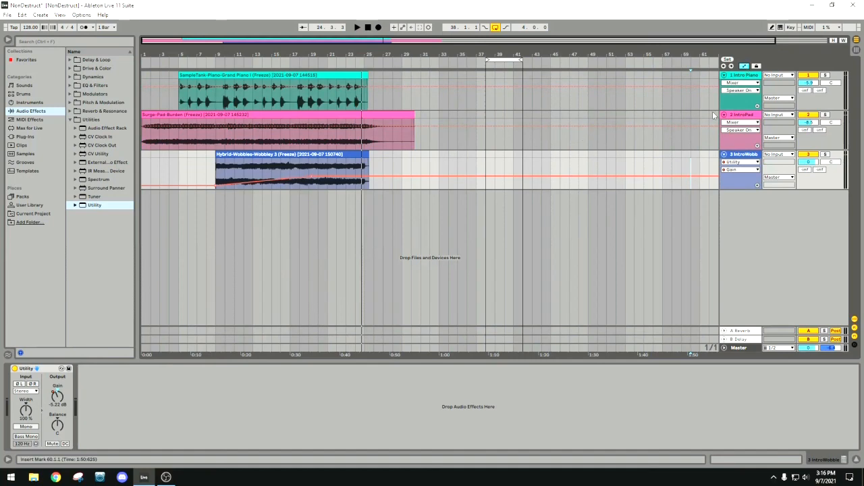
click(745, 67)
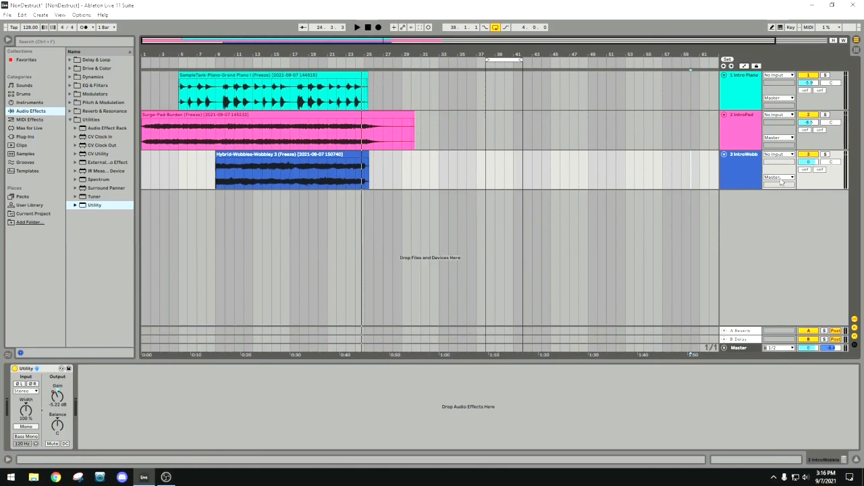
Play the set and compare the track levels in the Session View mixer, and return to the arrangement with playback stopped.
key(Tab)
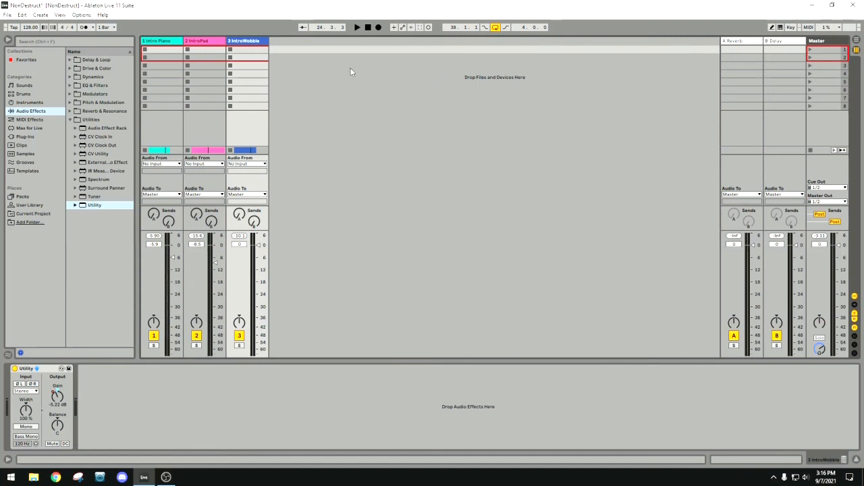
key(Tab)
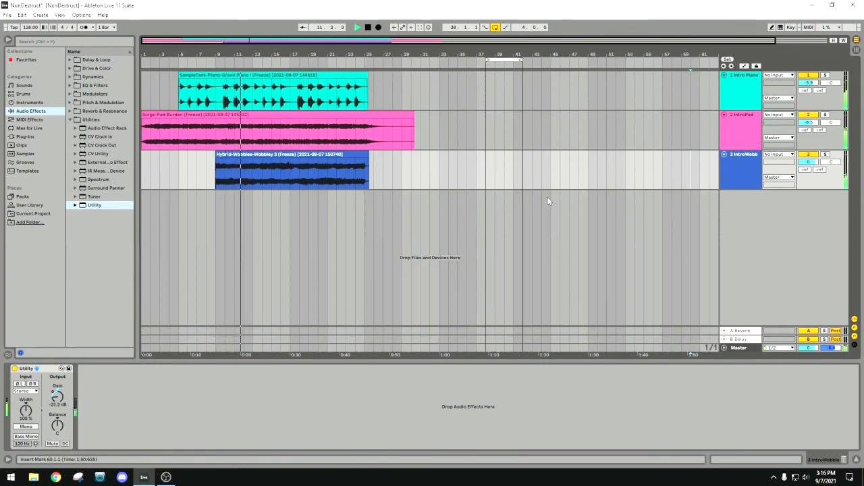
key(Tab)
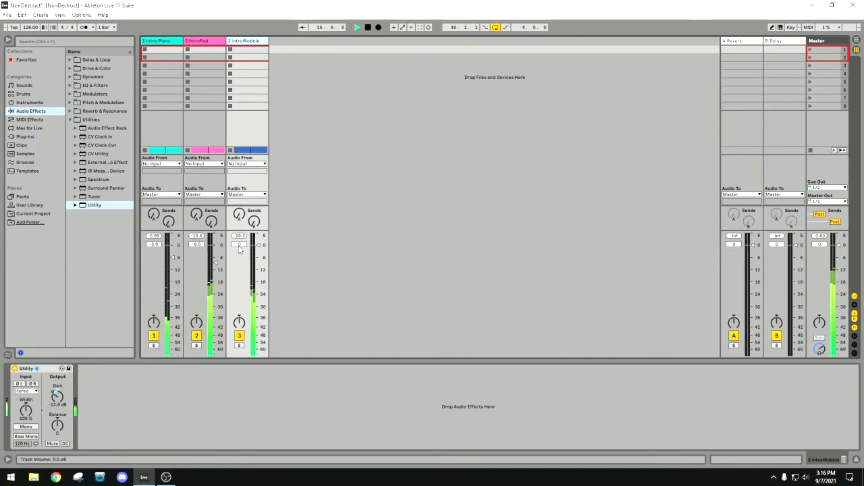
click(368, 27)
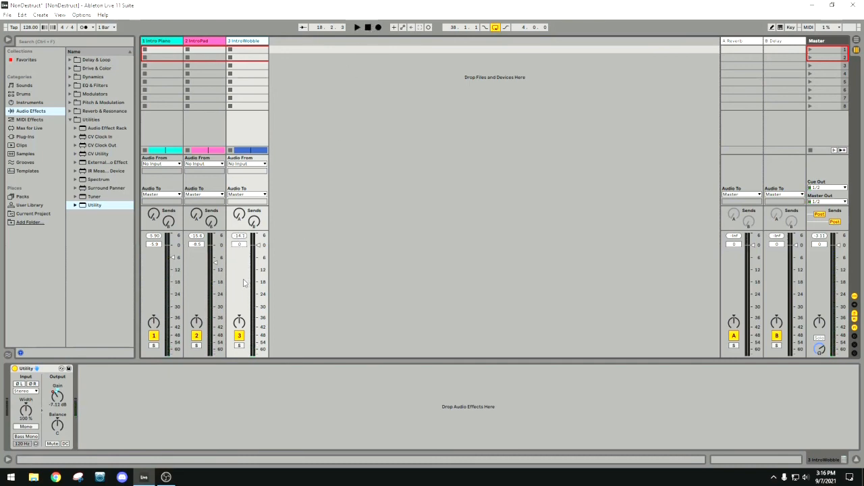
click(357, 27)
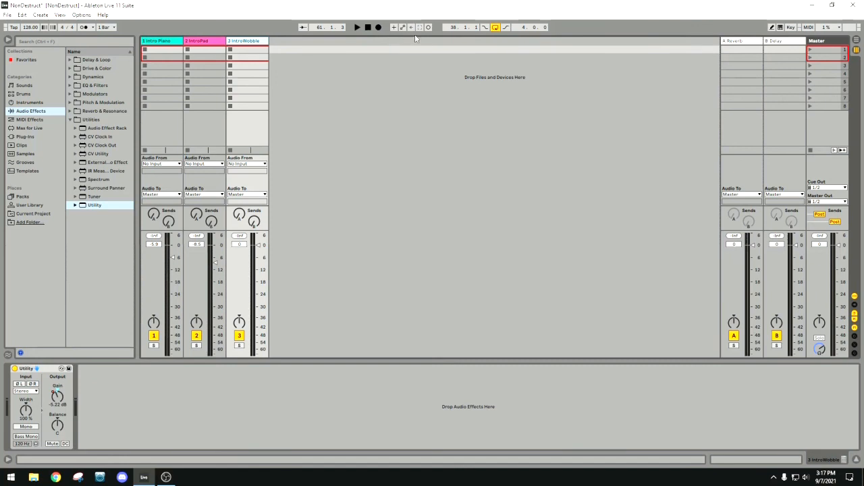
key(Tab)
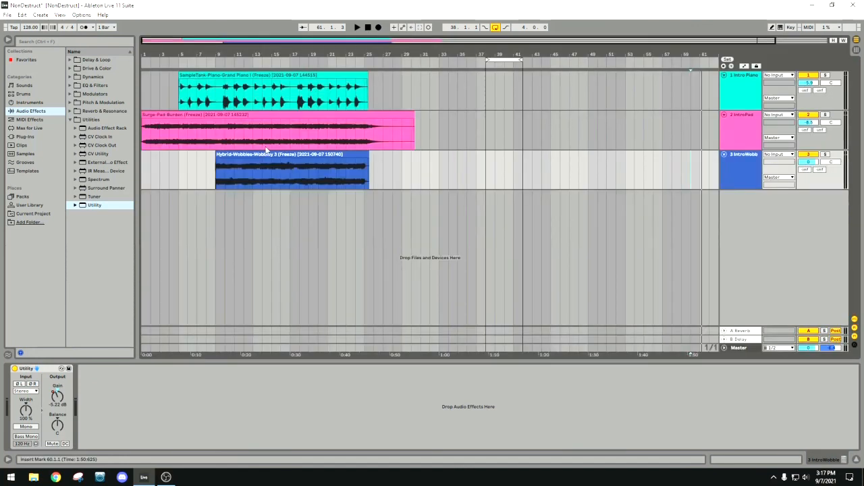
Play from about bar 10 with automation shown, and lower IntroWobble's track volume to -7.0 dB in the Session View mixer.
click(227, 60)
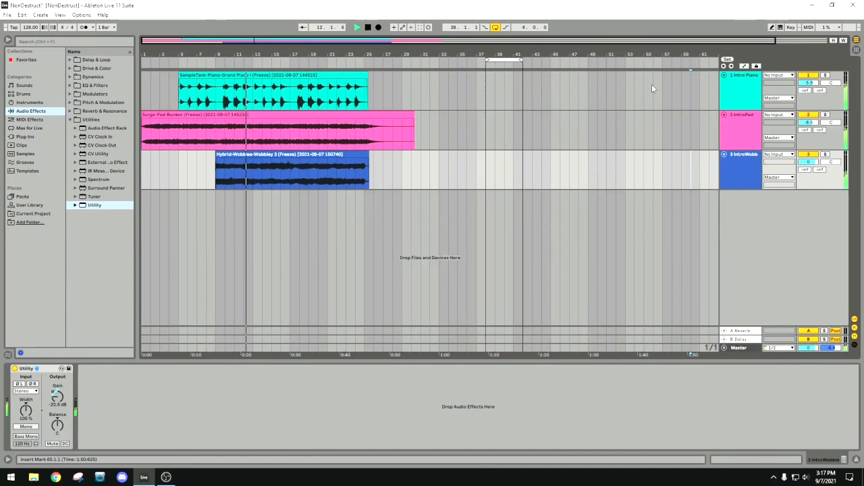
key(a)
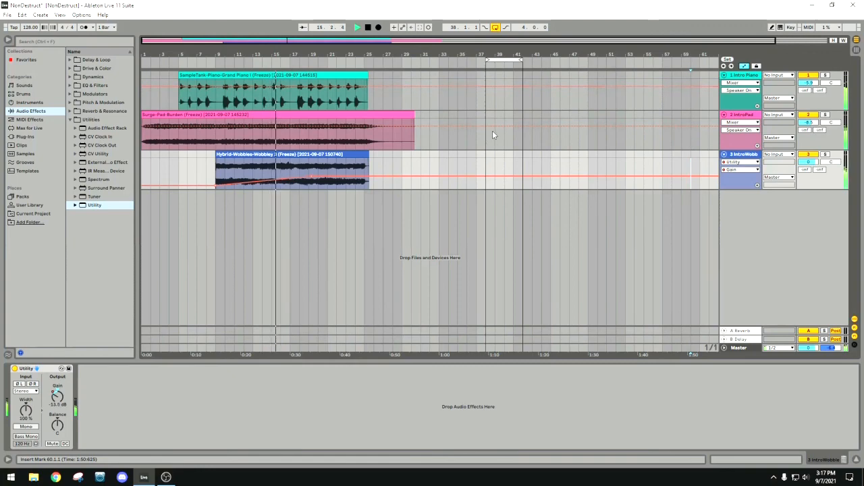
key(Tab)
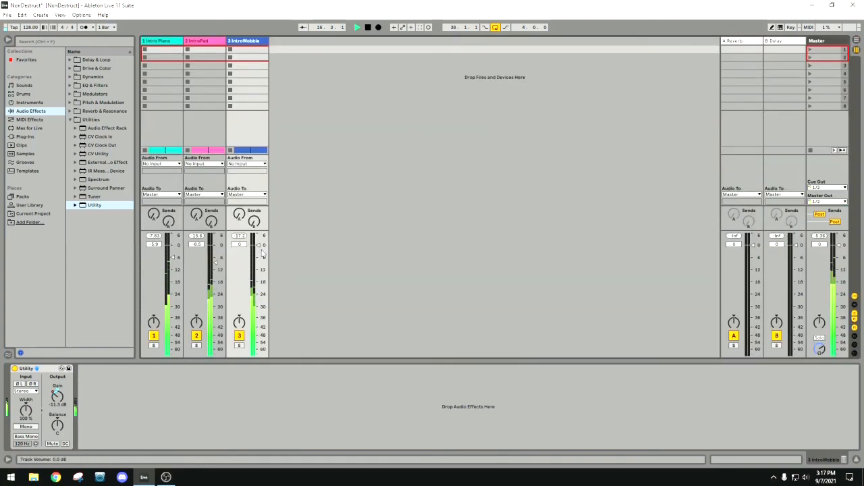
mouse_move(258, 262)
mouse_down()
mouse_move(257, 275)
mouse_move(257, 266)
mouse_up()
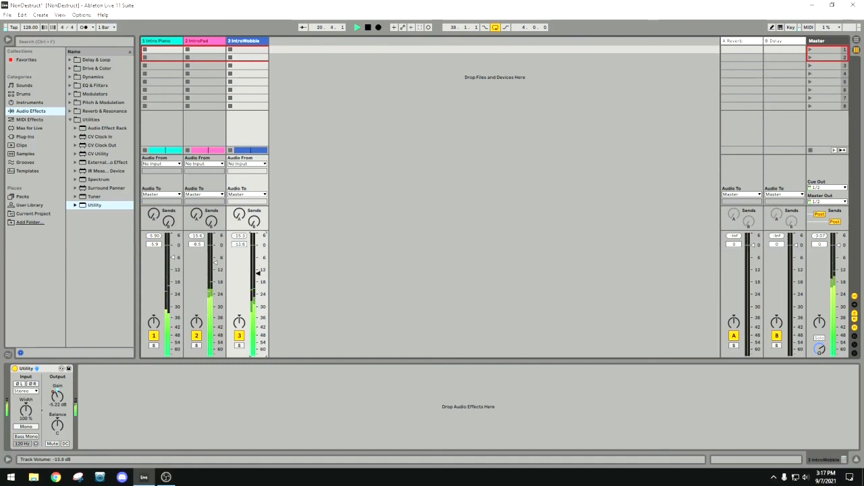
Display IntroWobble's Utility Gain envelope in the arrangement again, and play the section with automation mode turned off.
key(Tab)
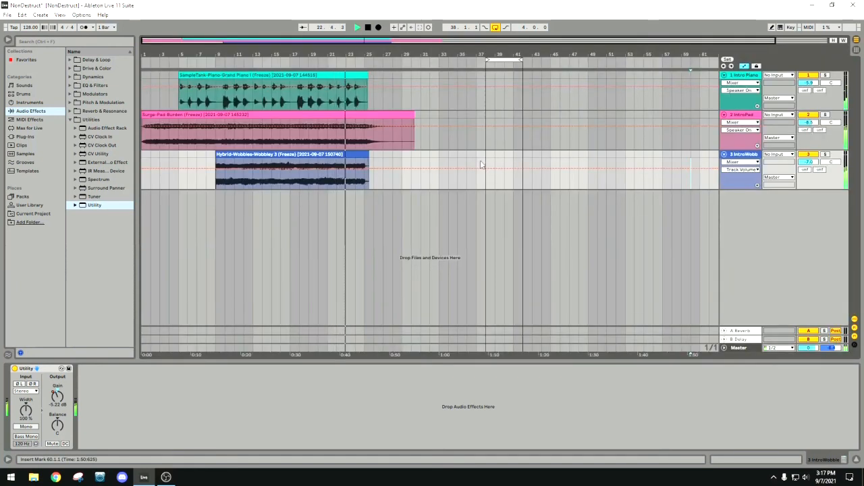
click(741, 162)
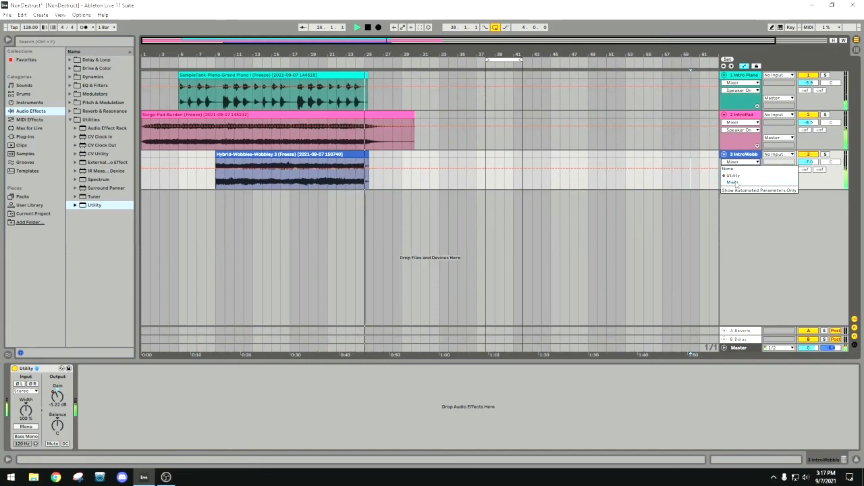
click(737, 176)
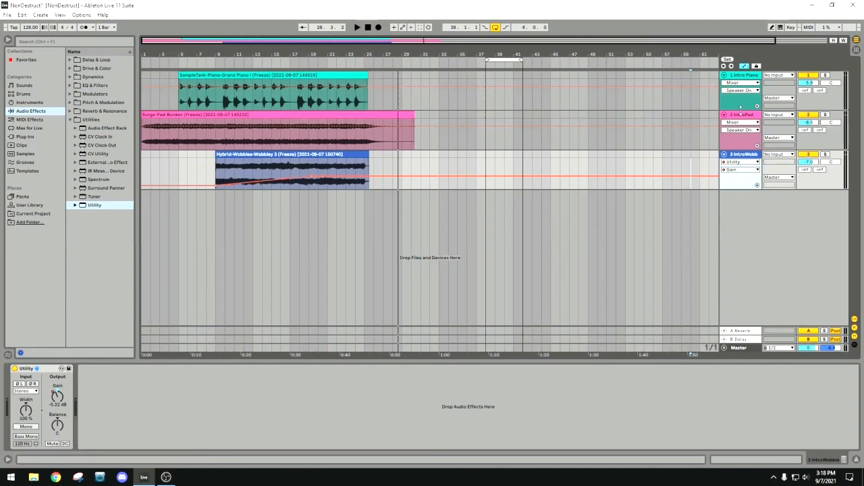
click(744, 67)
key(space)
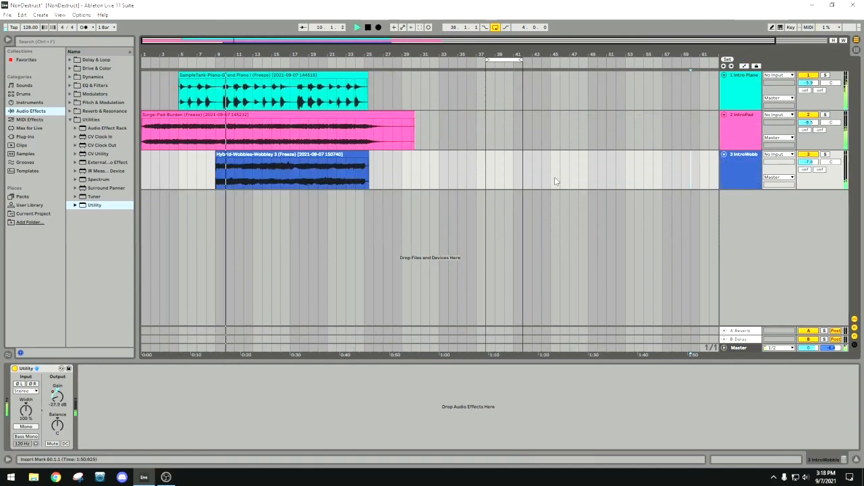